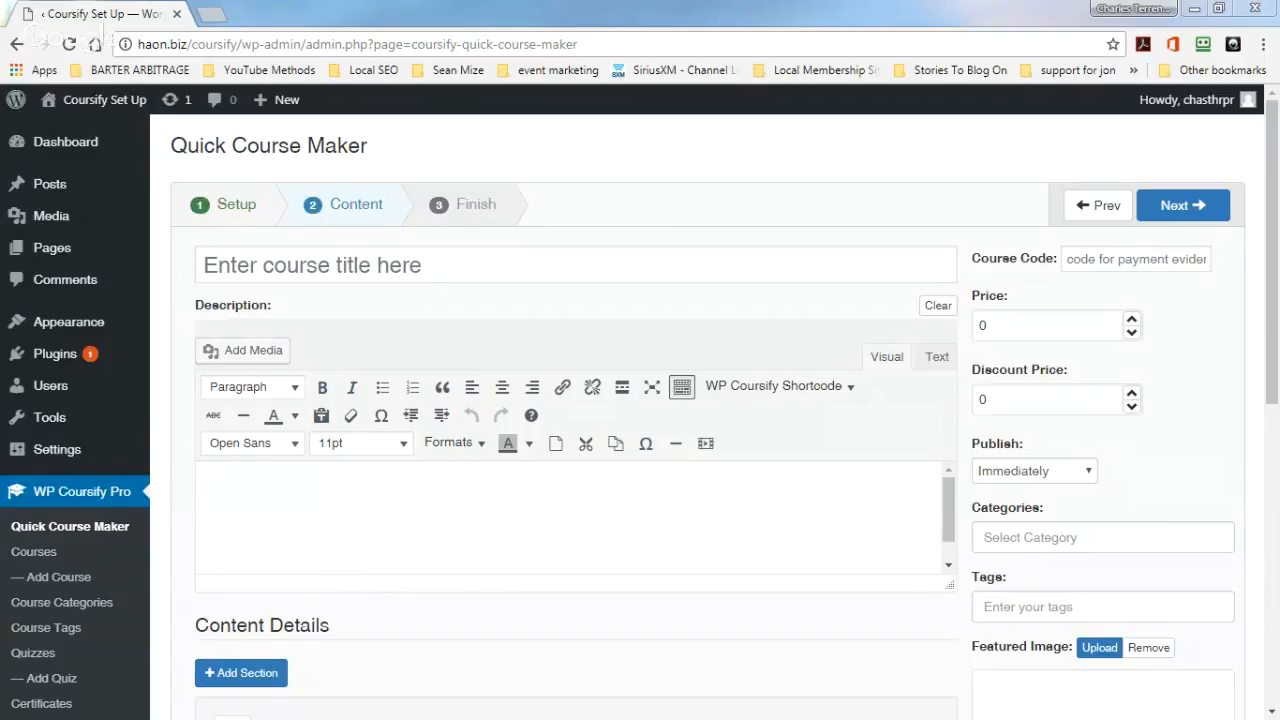
# Bring the PowerPoint question presentation into view at full size, read slide #3 about uploading courses to WP Coursify, and minimize it.
pyautogui.moveTo(100, 119)
pyautogui.moveTo(0, 100); pyautogui.dragTo(12, 100)
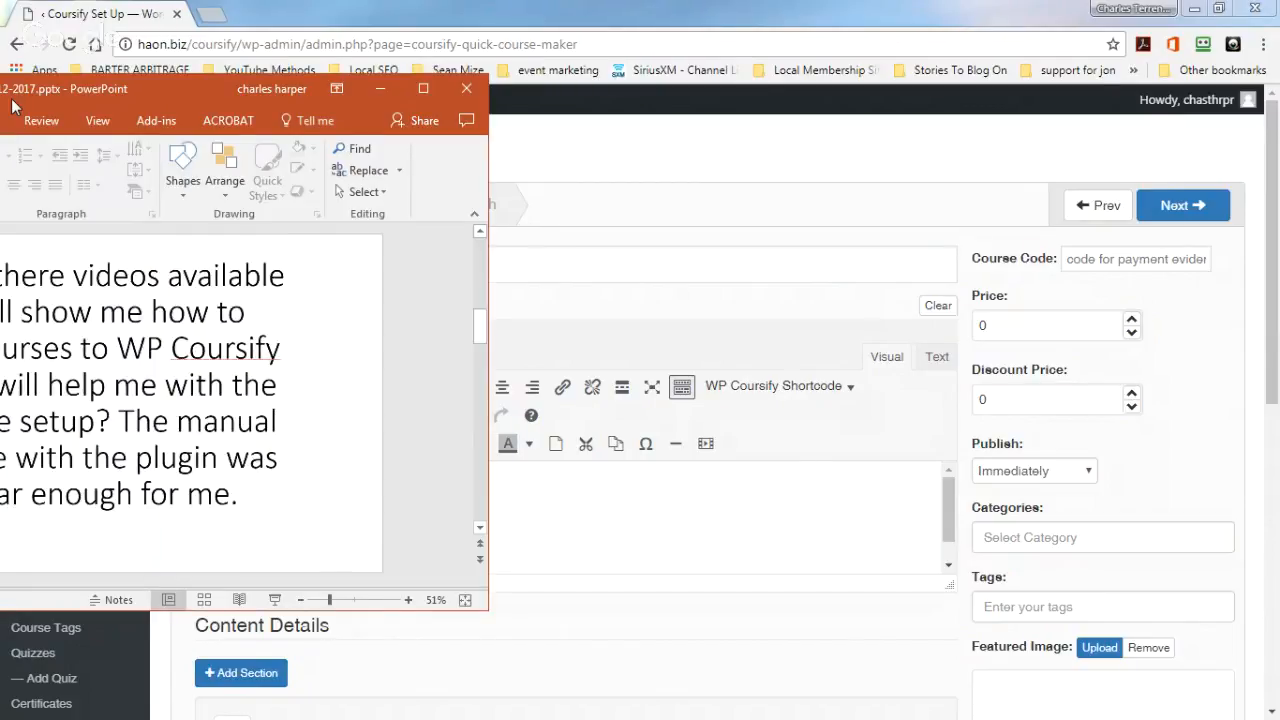
pyautogui.click(423, 88)
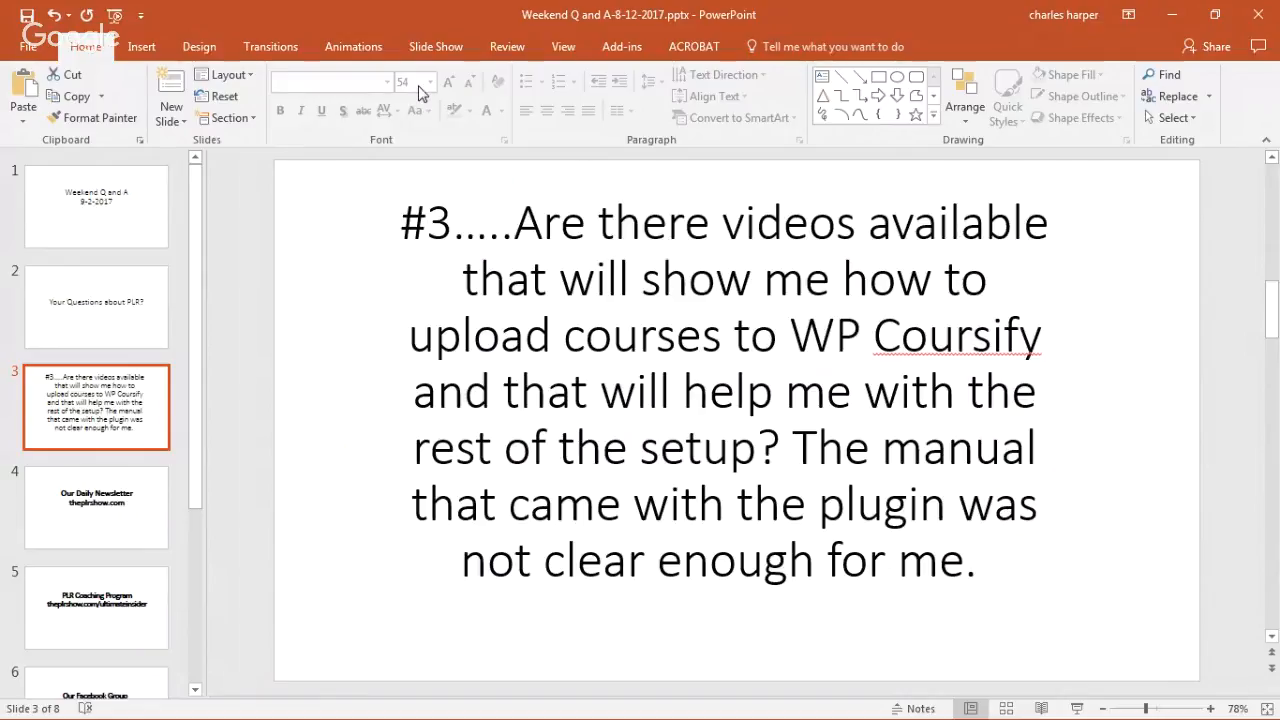
pyautogui.click(1173, 16)
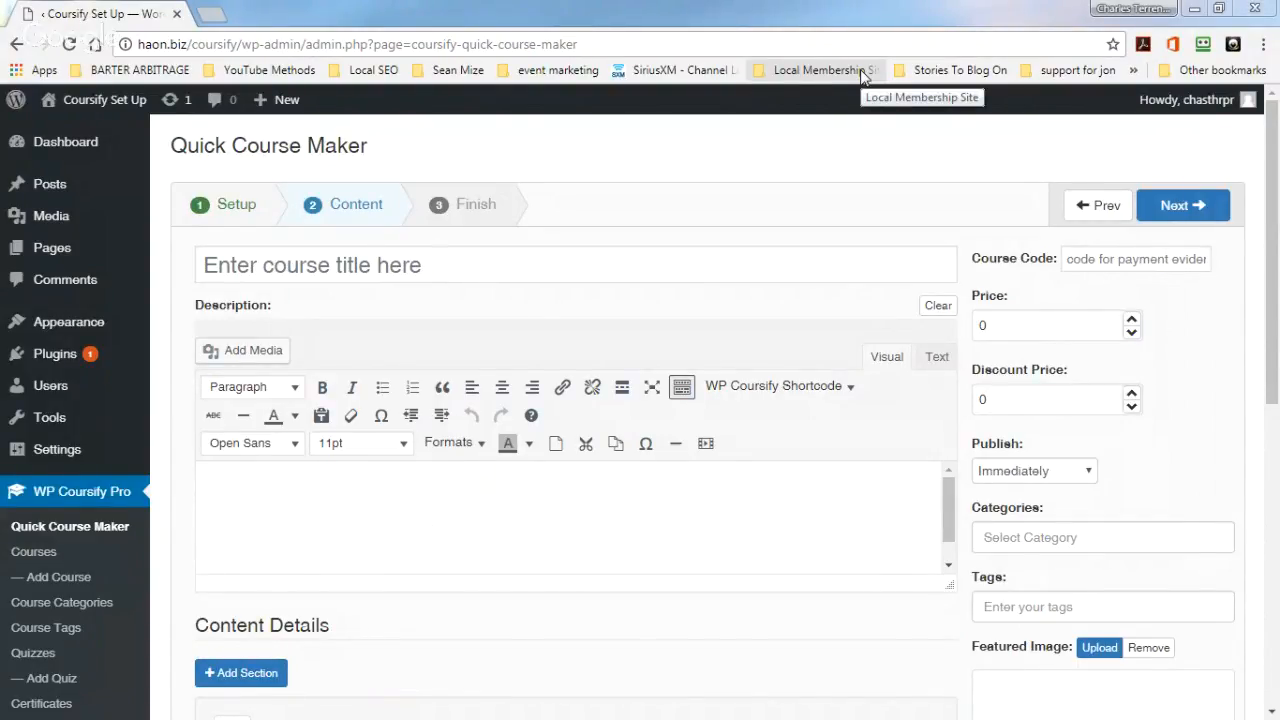
# Bring up the WP Coursify help page, members.wpcoursify.com/help.html, in a second browser tab and look through its installation guide link and training videos.
pyautogui.click(211, 20)
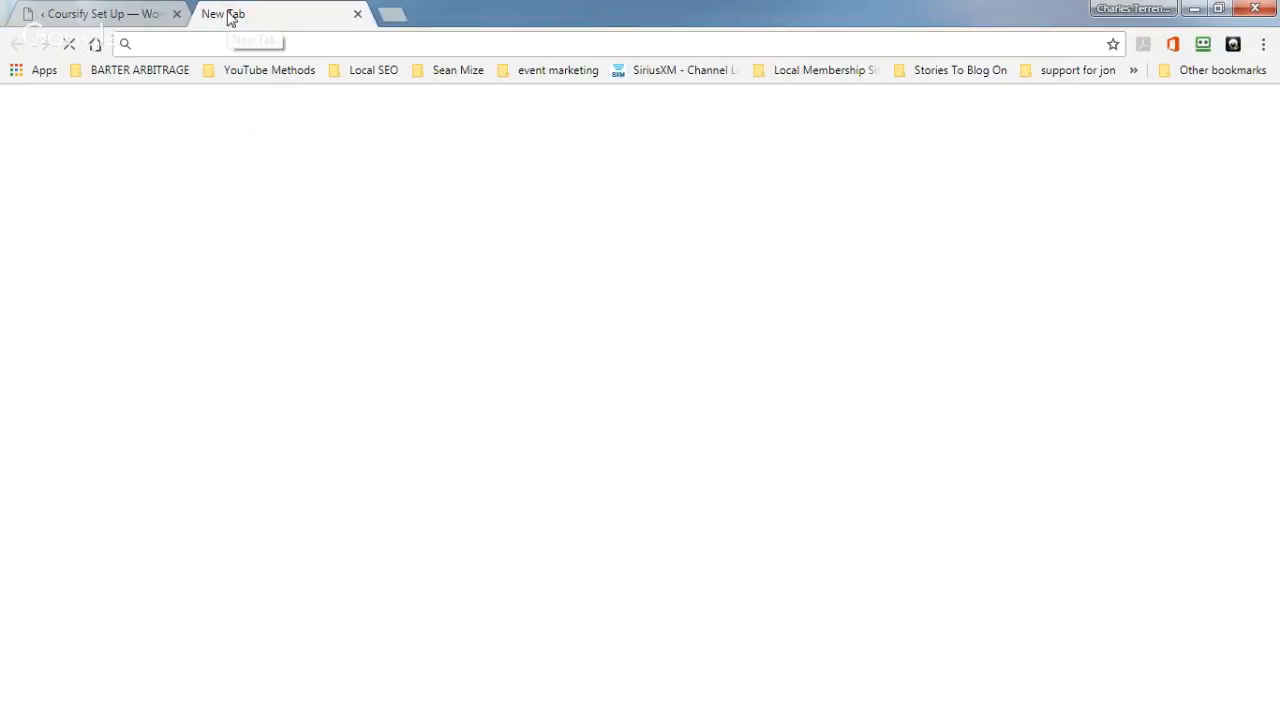
pyautogui.moveTo(229, 17); pyautogui.dragTo(0, 17)
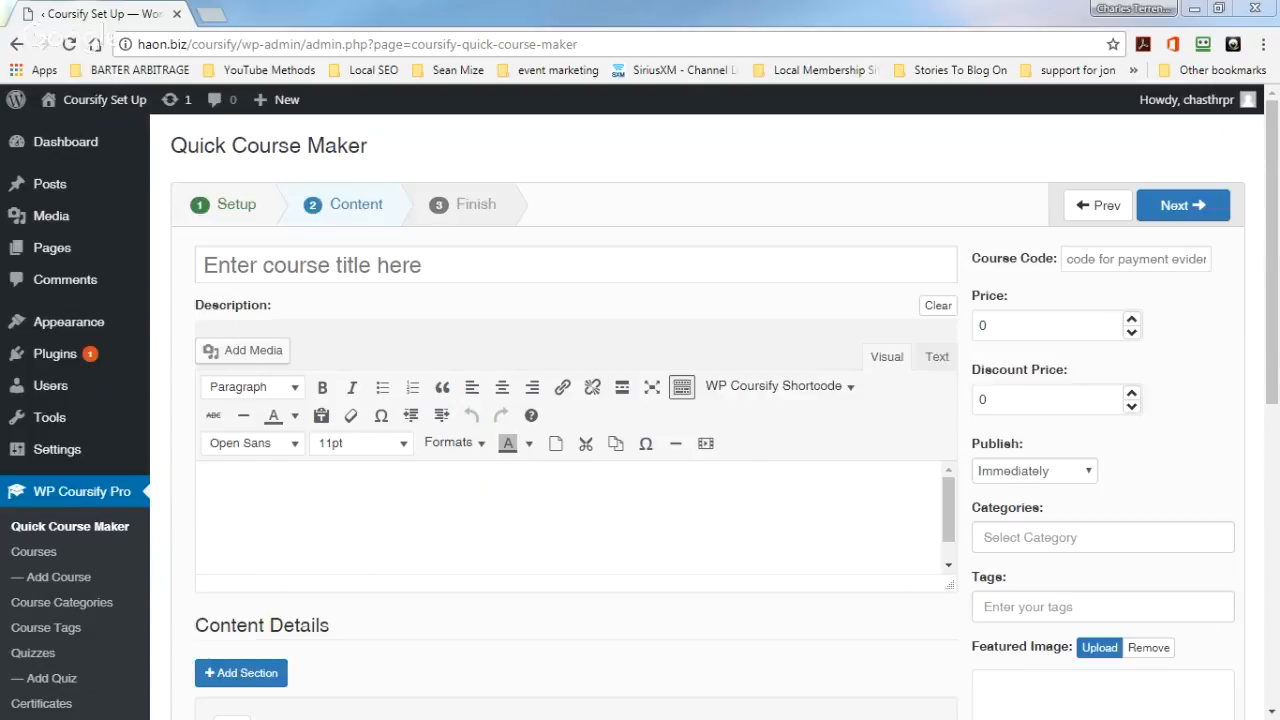
pyautogui.moveTo(0, 8); pyautogui.dragTo(300, 8)
pyautogui.moveTo(10, 12); pyautogui.dragTo(983, 47)
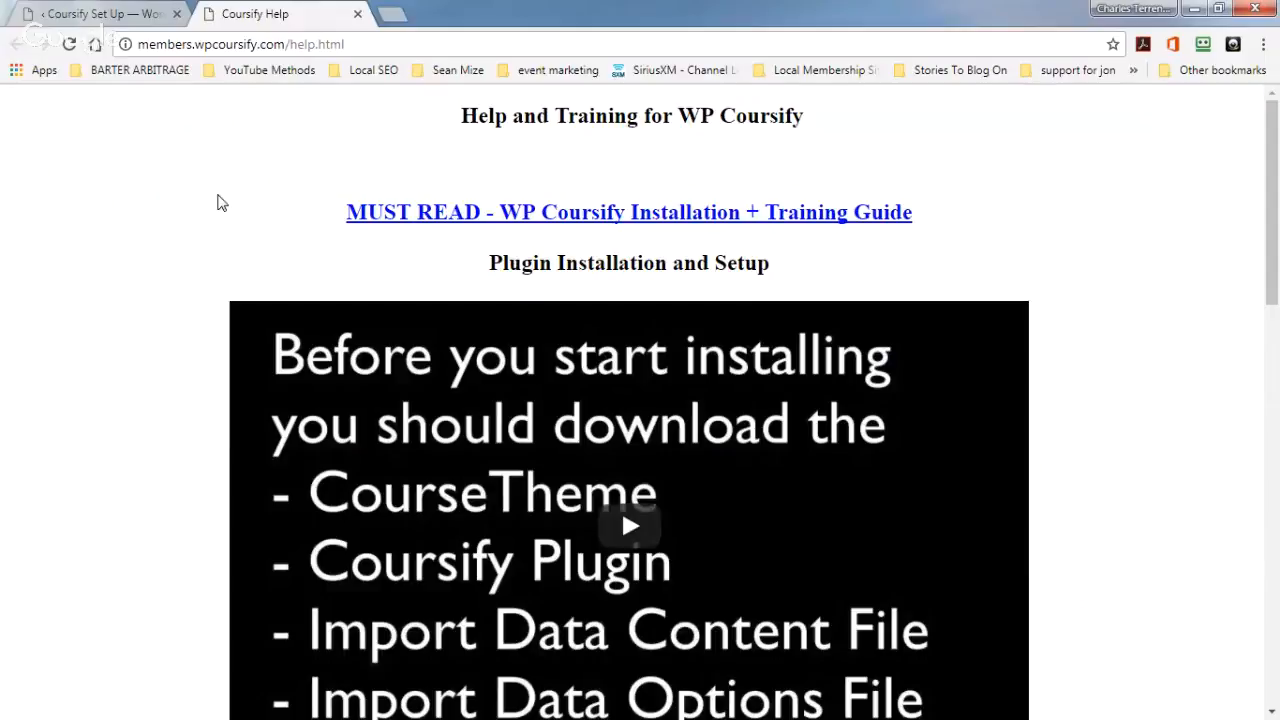
pyautogui.scroll(-10, 222, 205)
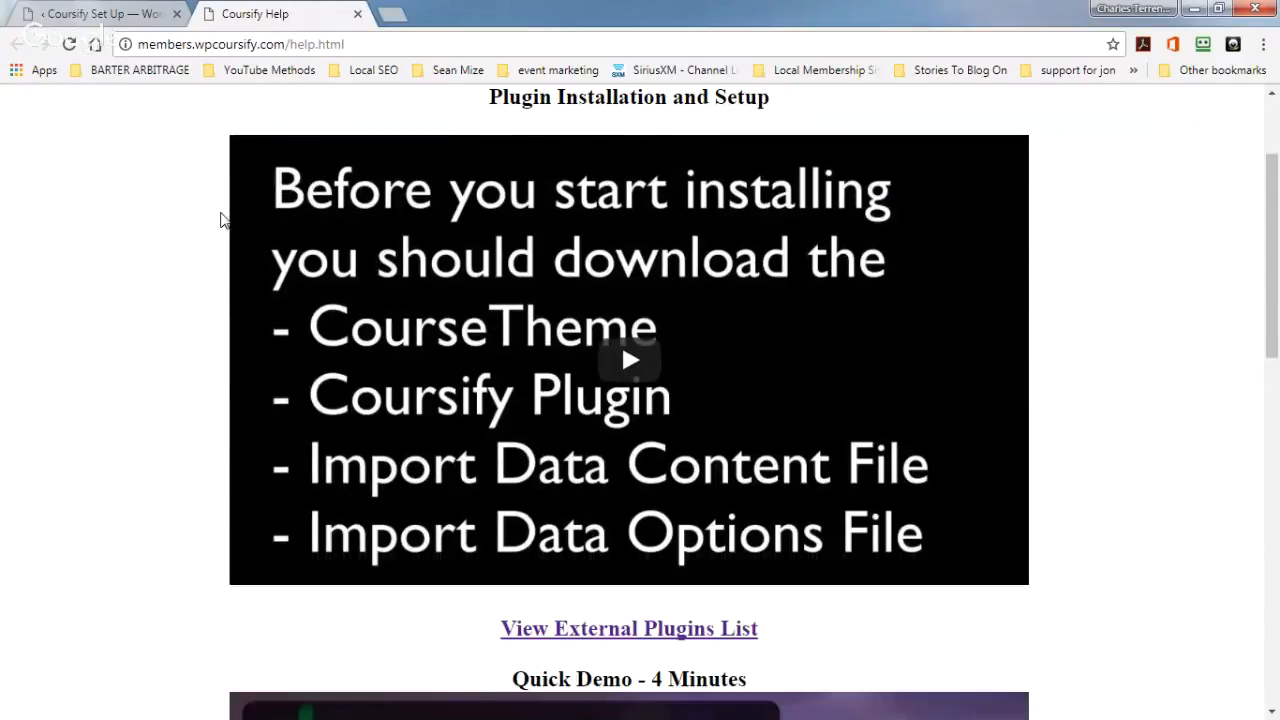
pyautogui.scroll(10, 224, 222)
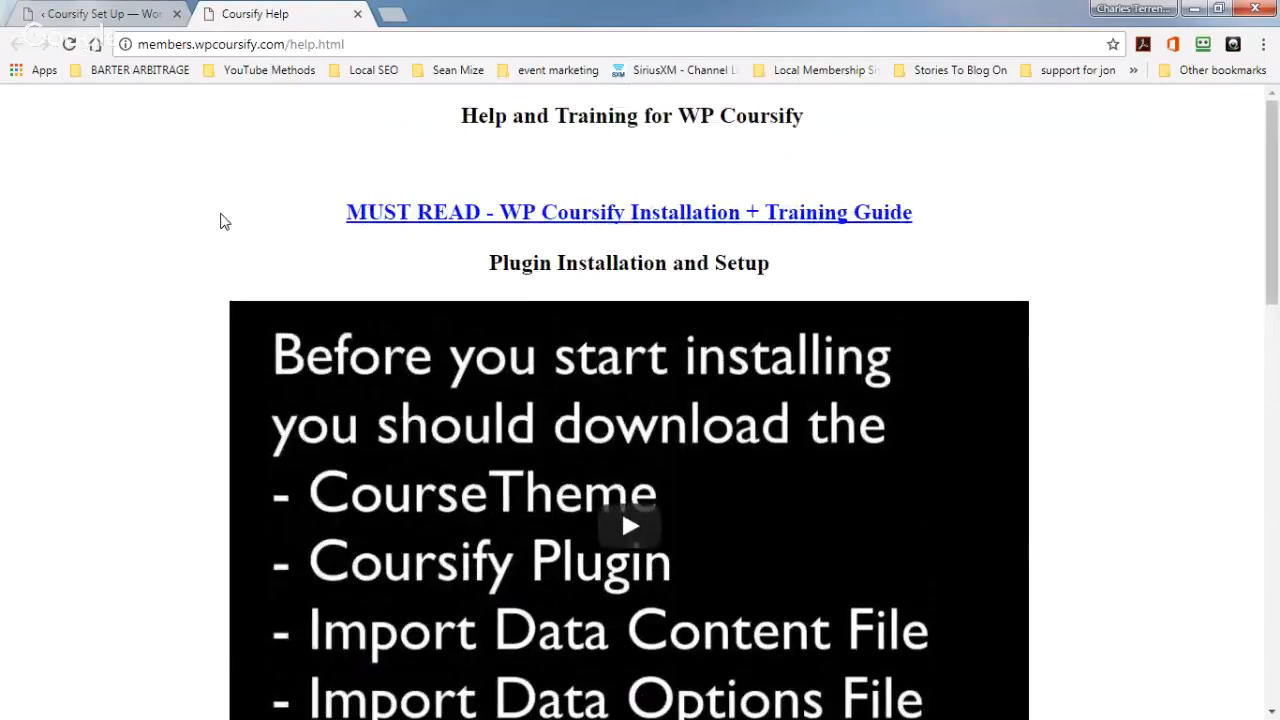
pyautogui.scroll(-5, 224, 222)
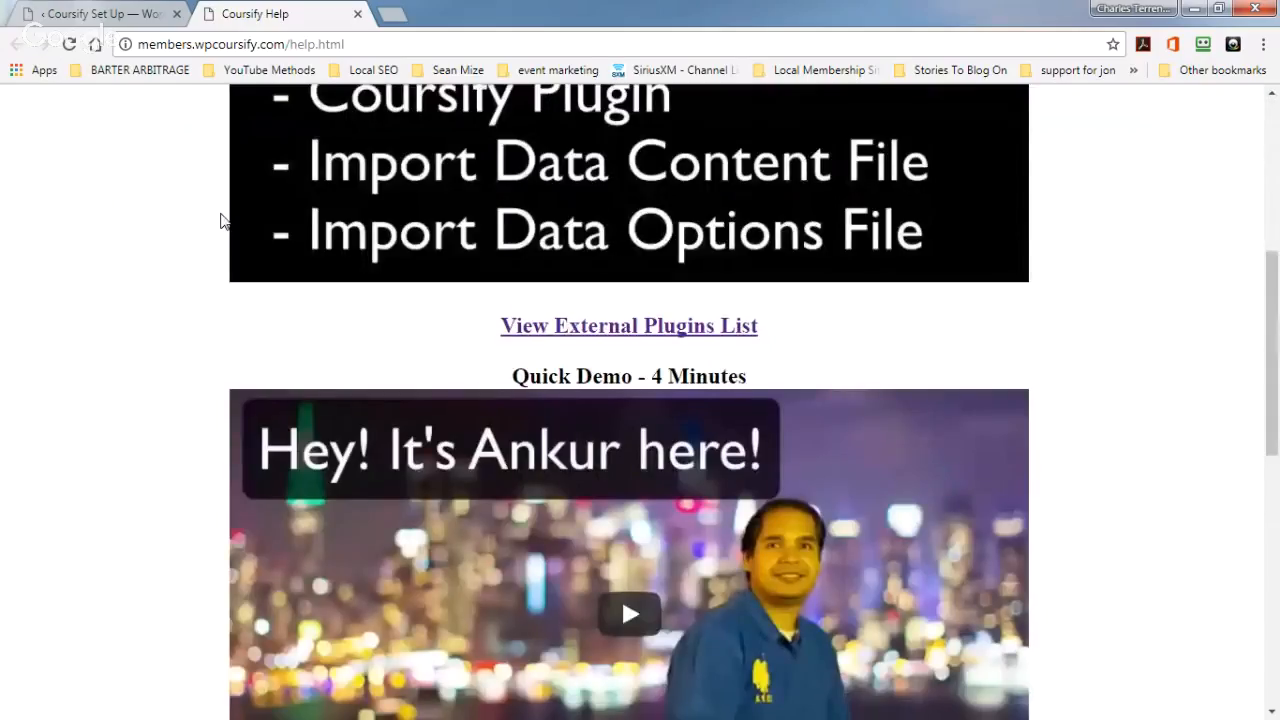
pyautogui.scroll(4, 224, 222)
pyautogui.scroll(1, 222, 218)
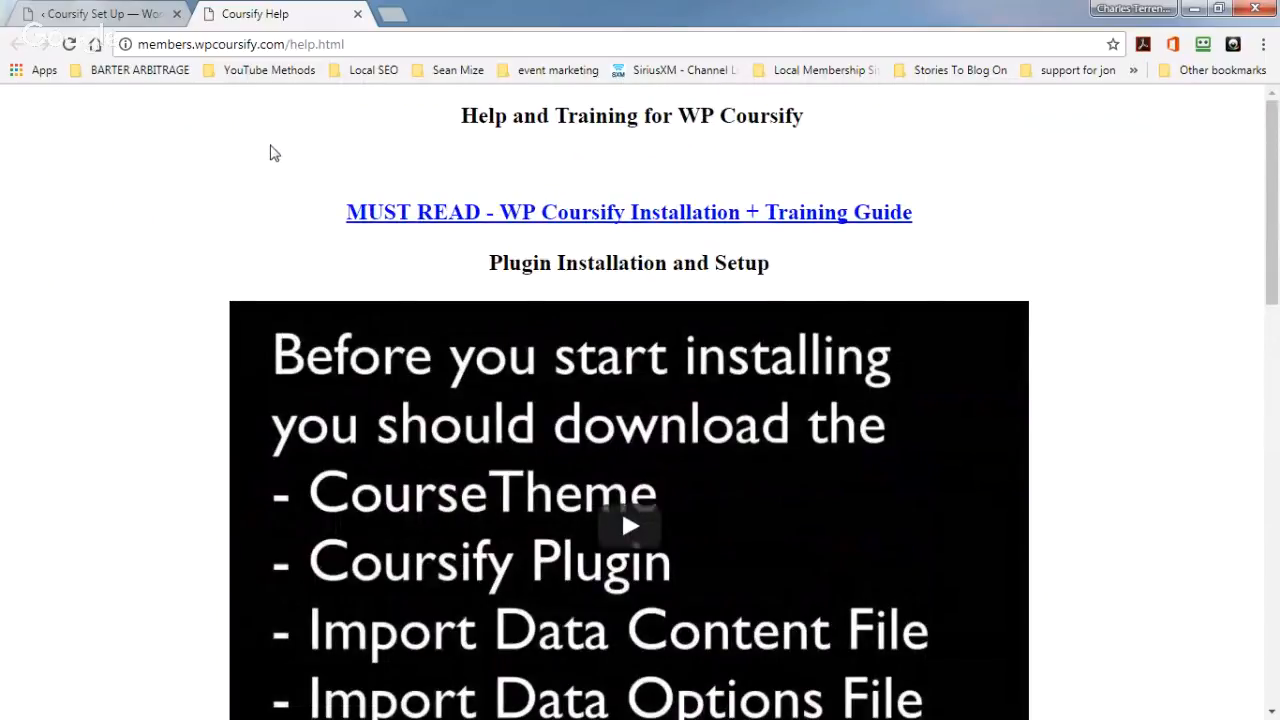
pyautogui.scroll(-1, 274, 152)
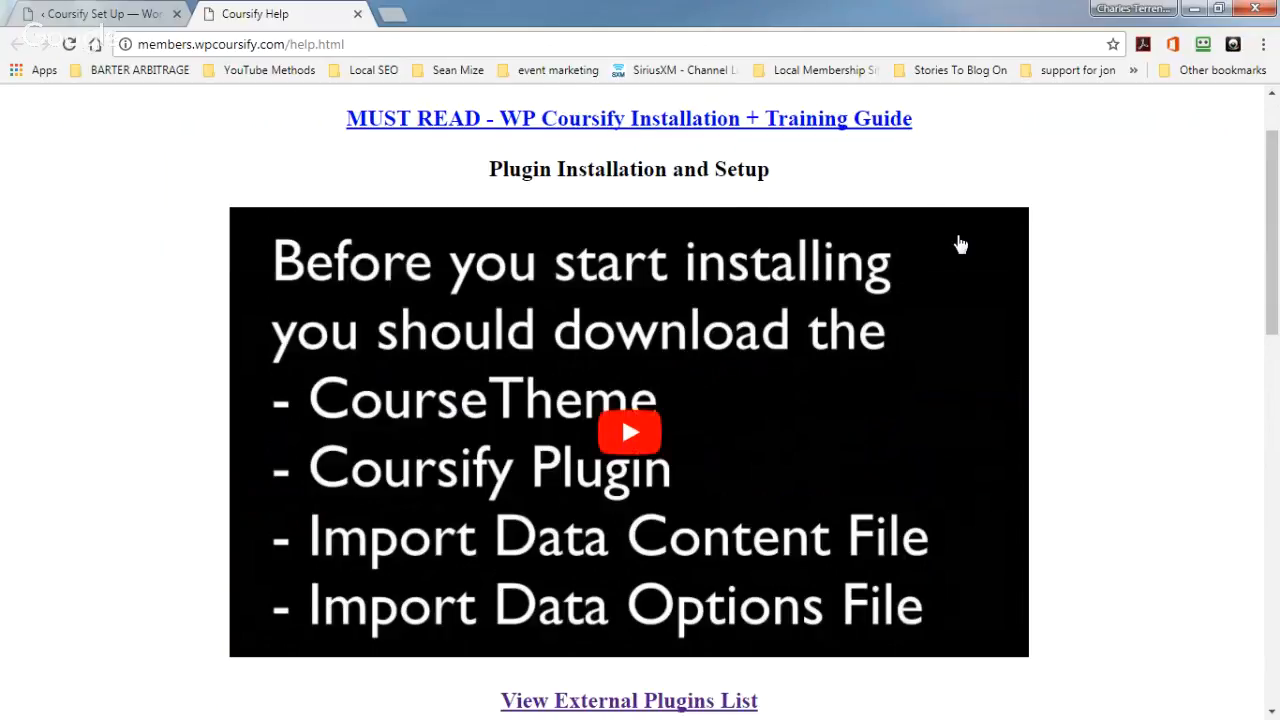
# Return to the WordPress admin site and view its installed plugins, leaving the Quick Course Maker without saving.
pyautogui.click(124, 17)
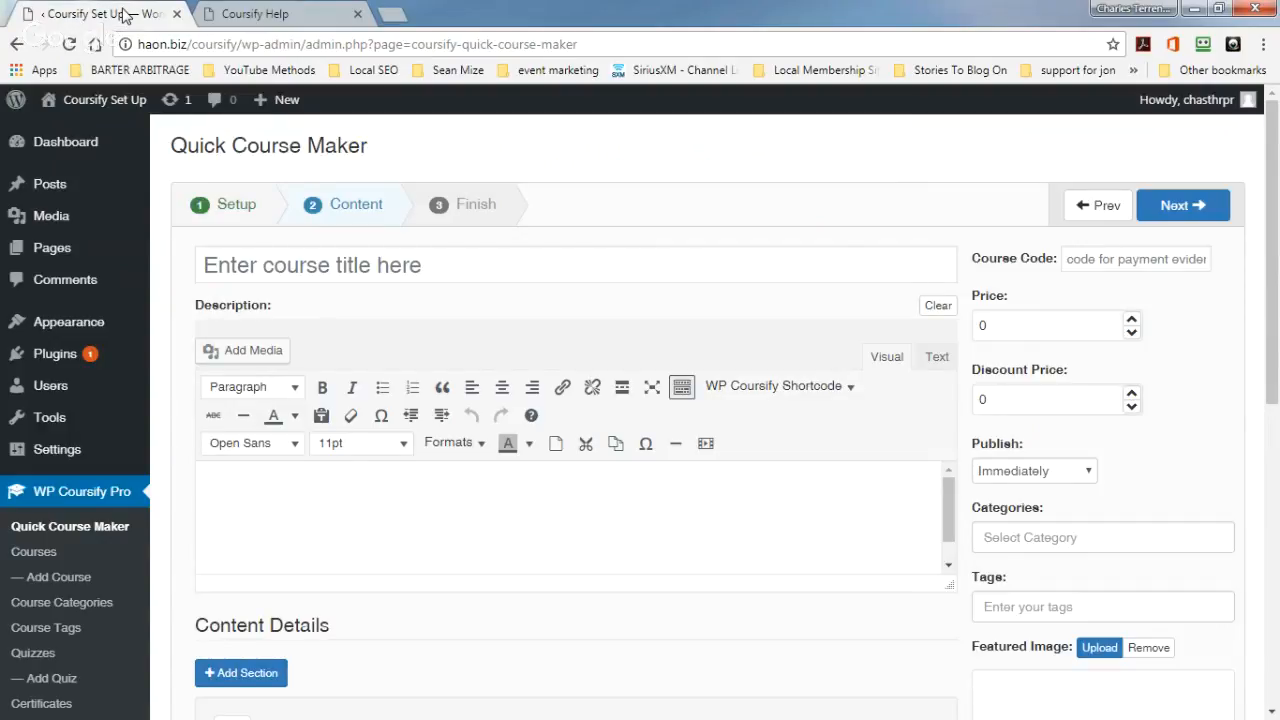
pyautogui.scroll(-1, 143, 446)
pyautogui.moveTo(57, 260)
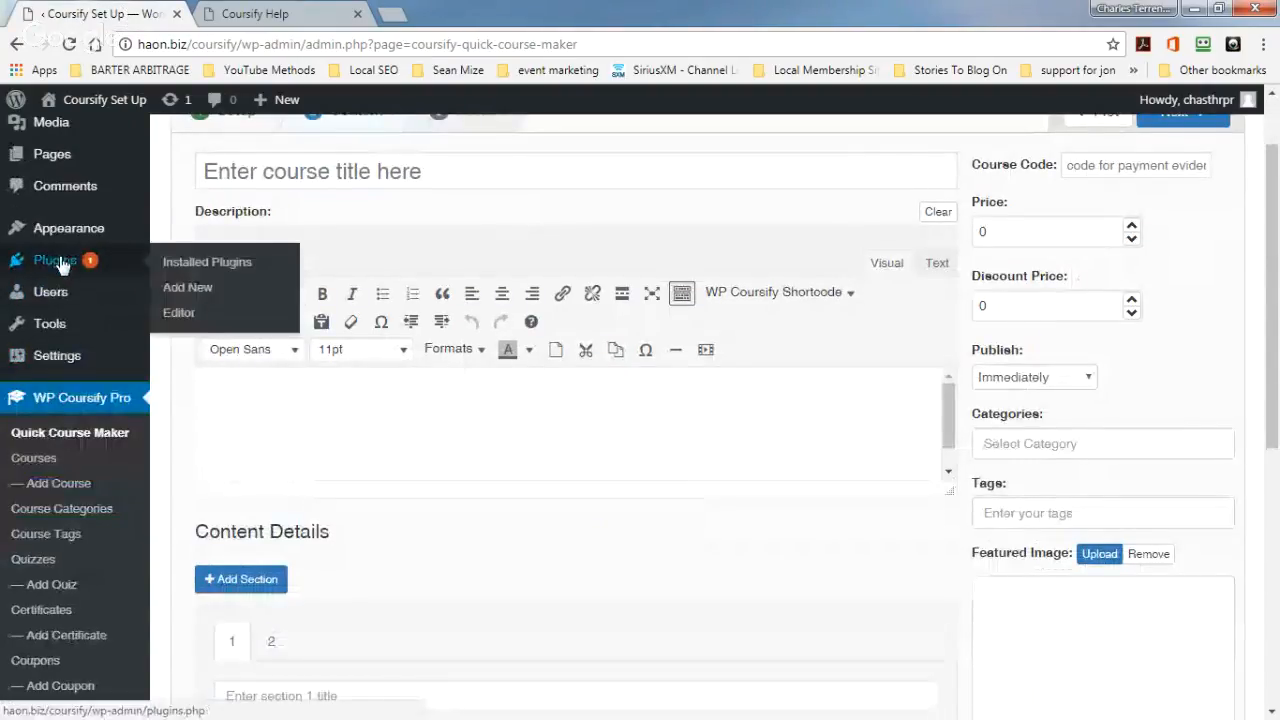
pyautogui.click(216, 264)
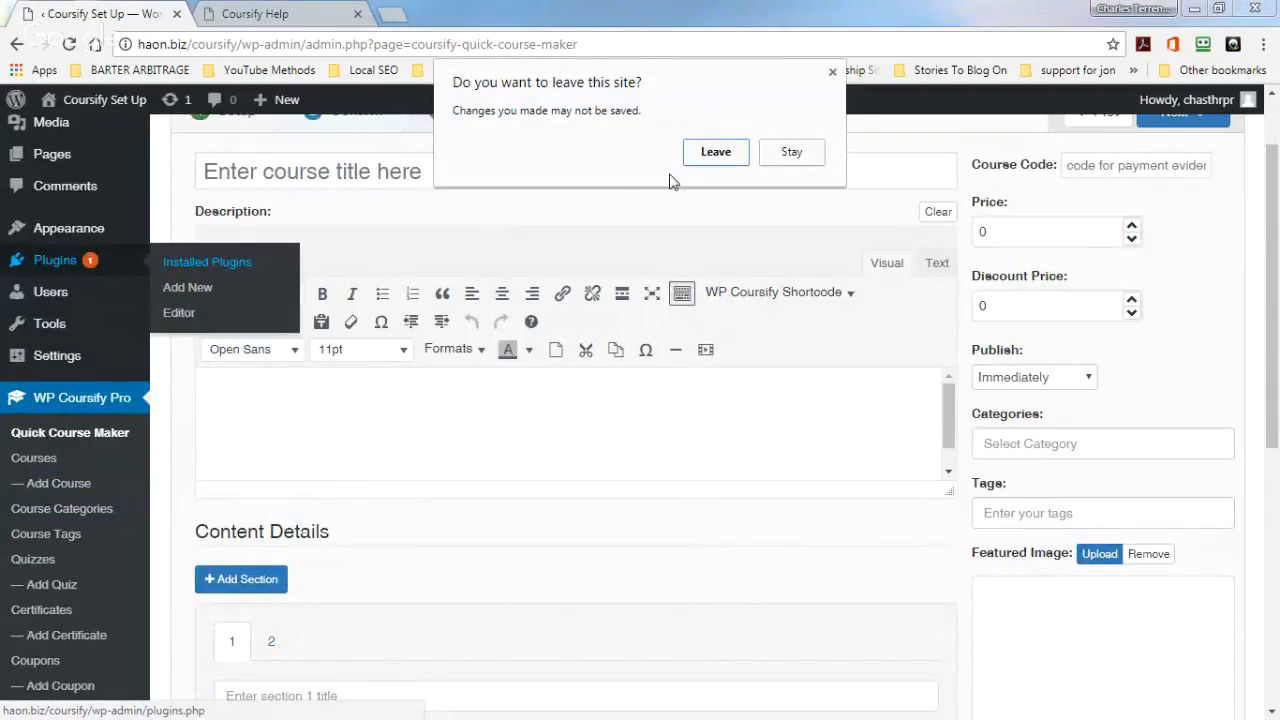
pyautogui.click(715, 156)
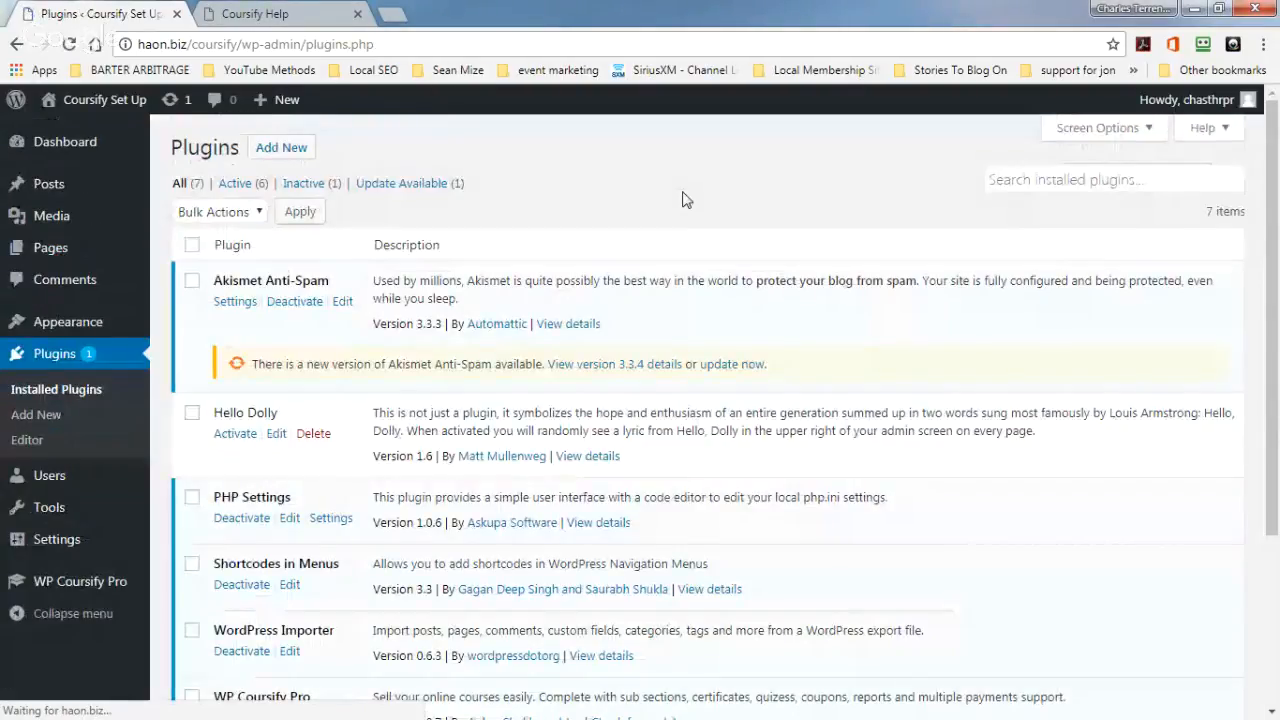
pyautogui.scroll(-1, 676, 218)
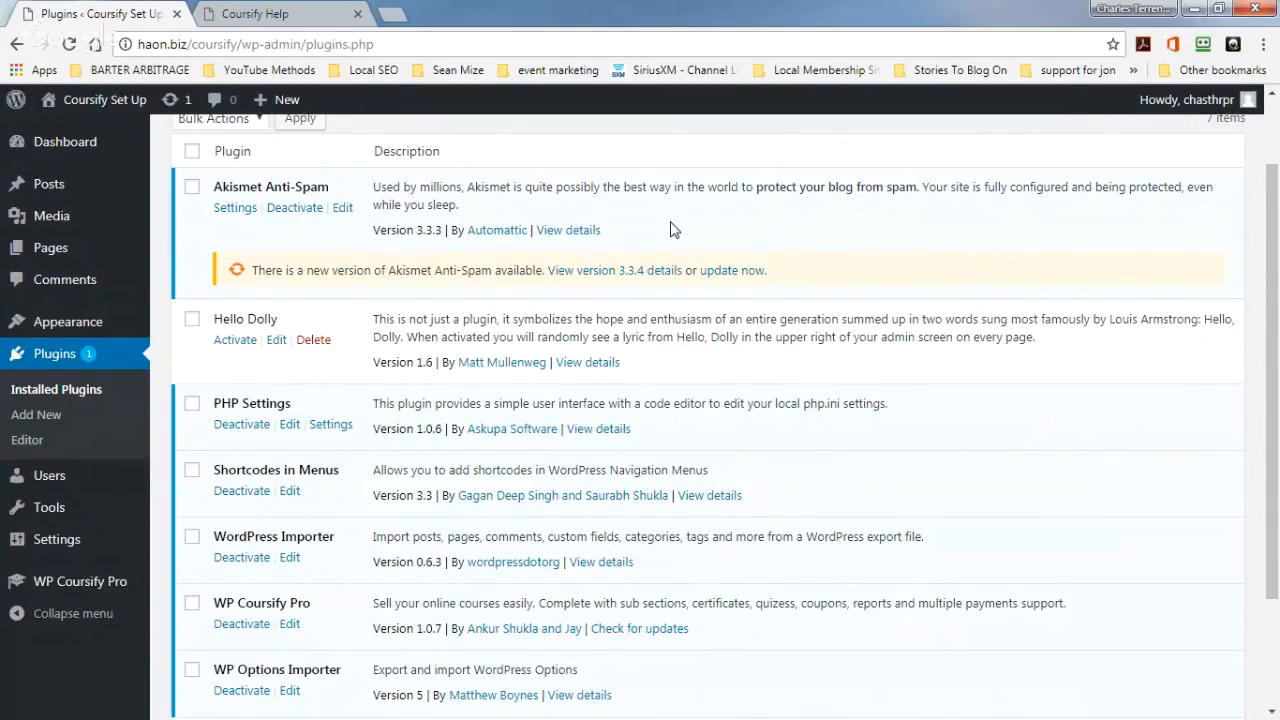
# Open the external plugins list from the Coursify help page in a new tab and highlight the options-importer plugin URL.
pyautogui.click(277, 13)
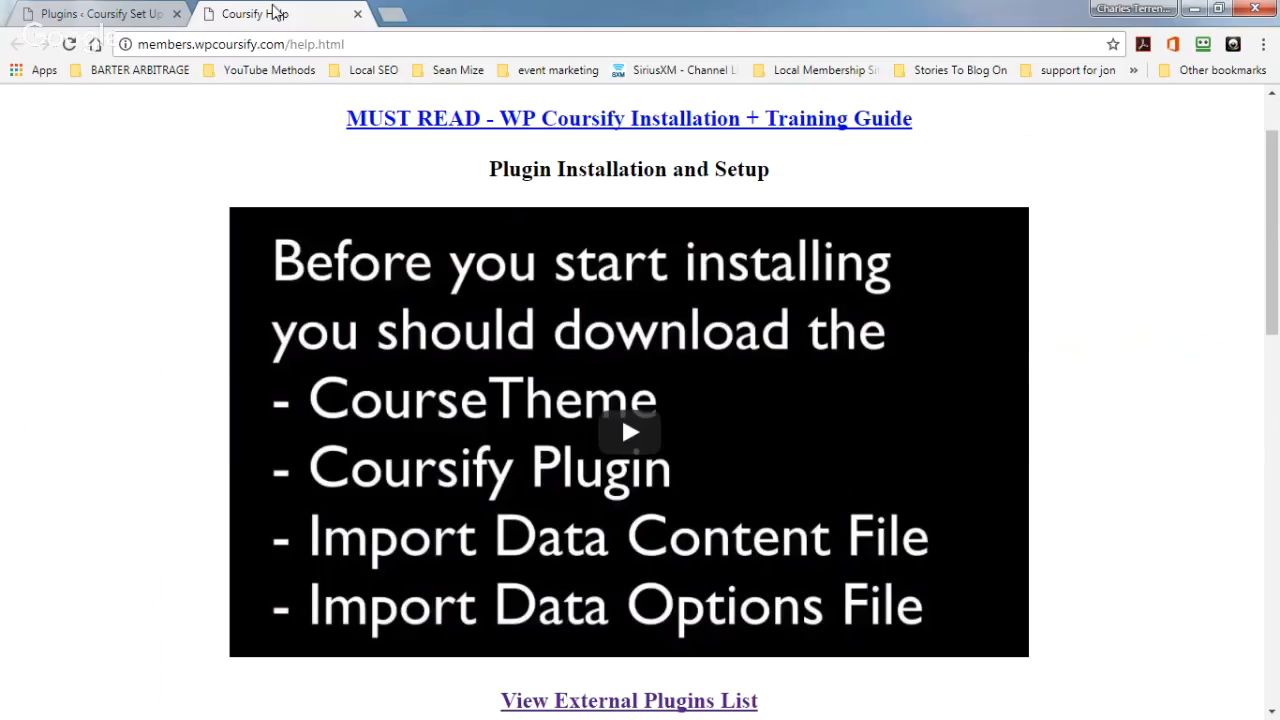
pyautogui.scroll(-3, 475, 247)
pyautogui.scroll(-2, 475, 247)
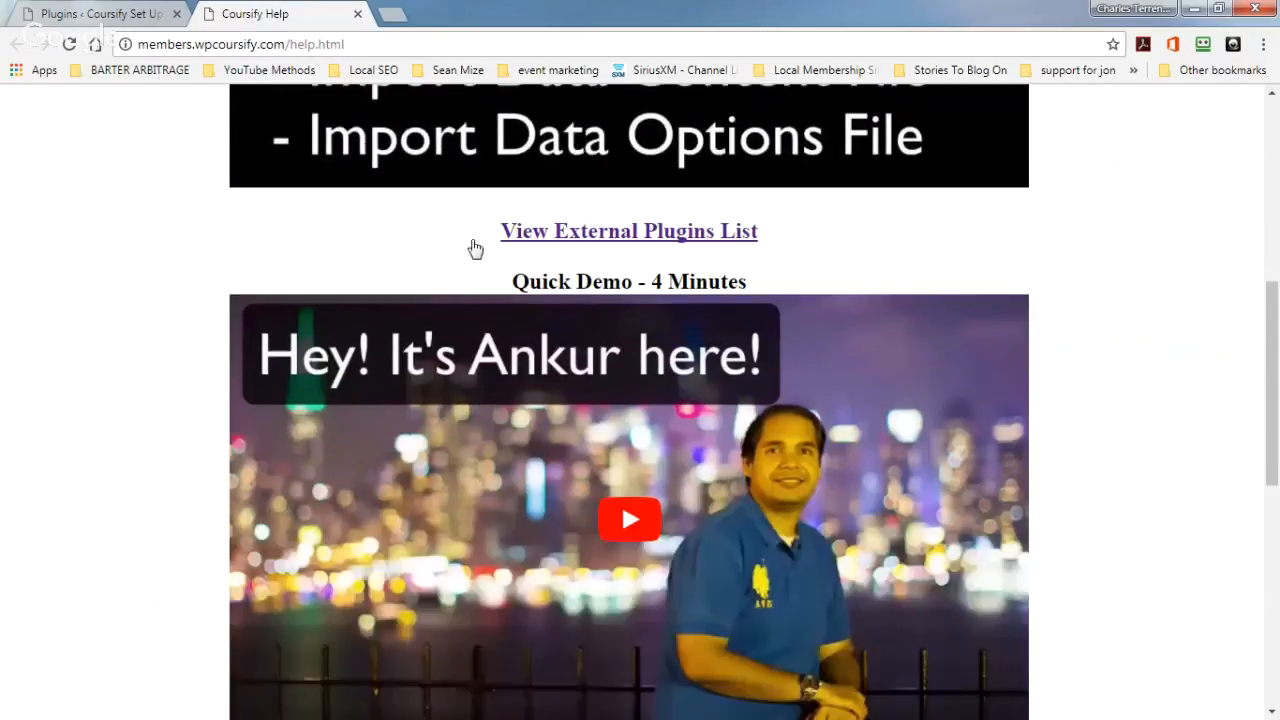
pyautogui.rightClick(540, 230)
pyautogui.click(578, 245)
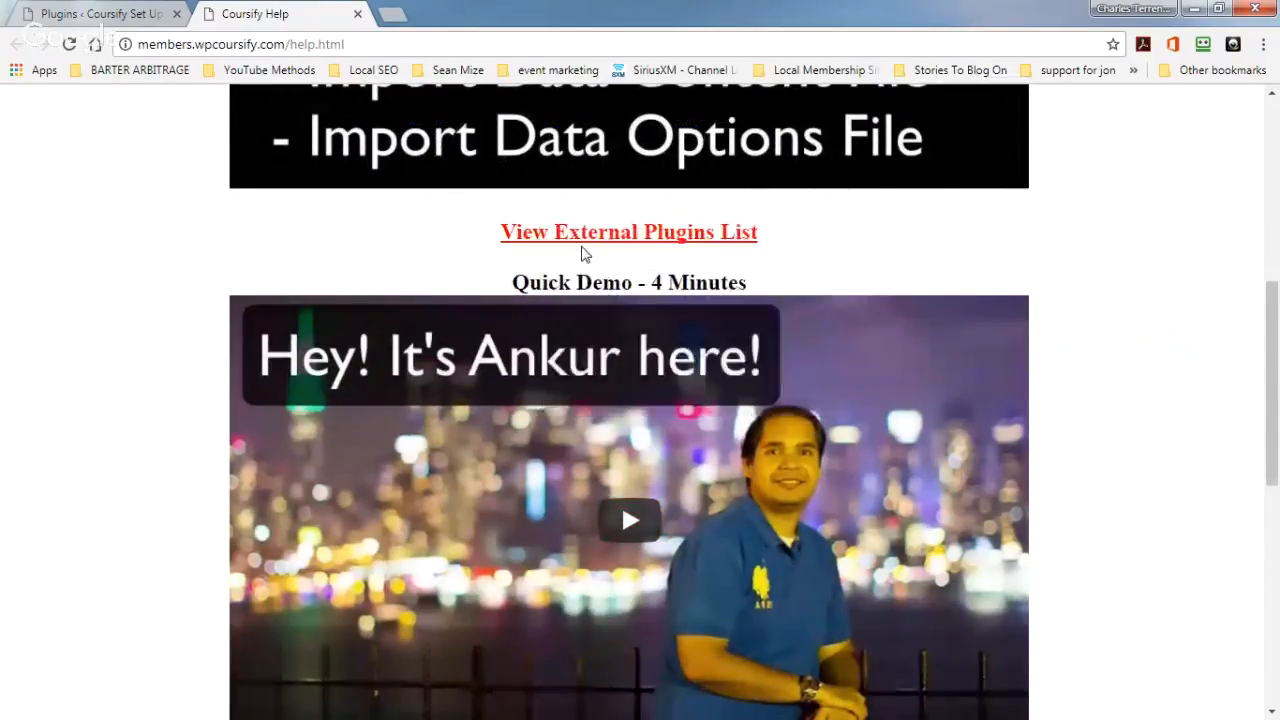
pyautogui.click(463, 14)
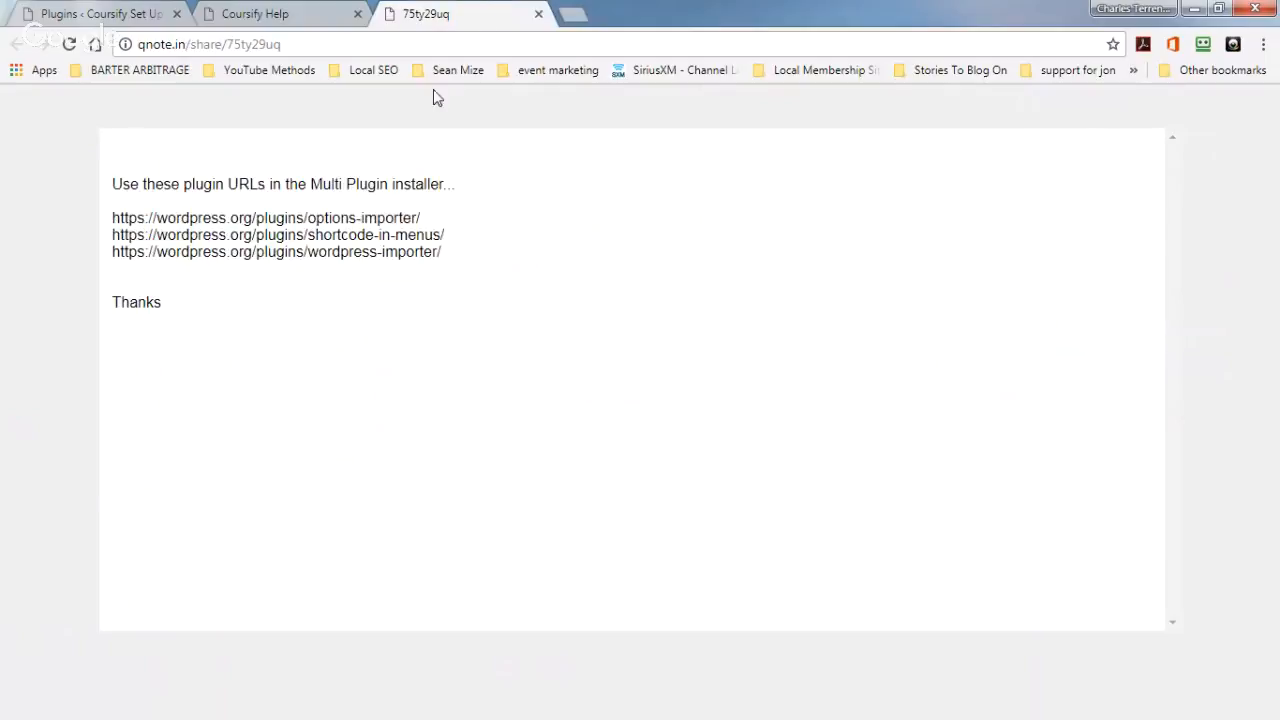
pyautogui.moveTo(448, 222); pyautogui.dragTo(113, 225)
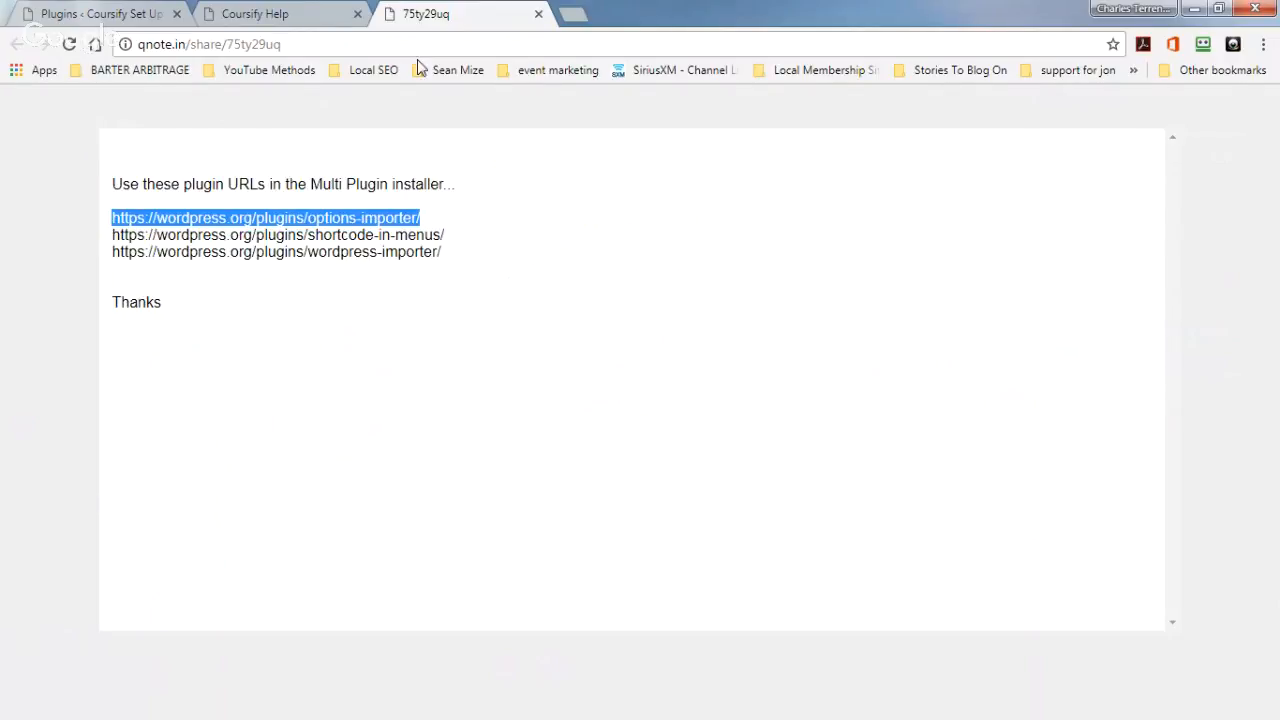
# Compare the plugins installed on the WordPress site with the required plugin URLs in the external list.
pyautogui.click(105, 12)
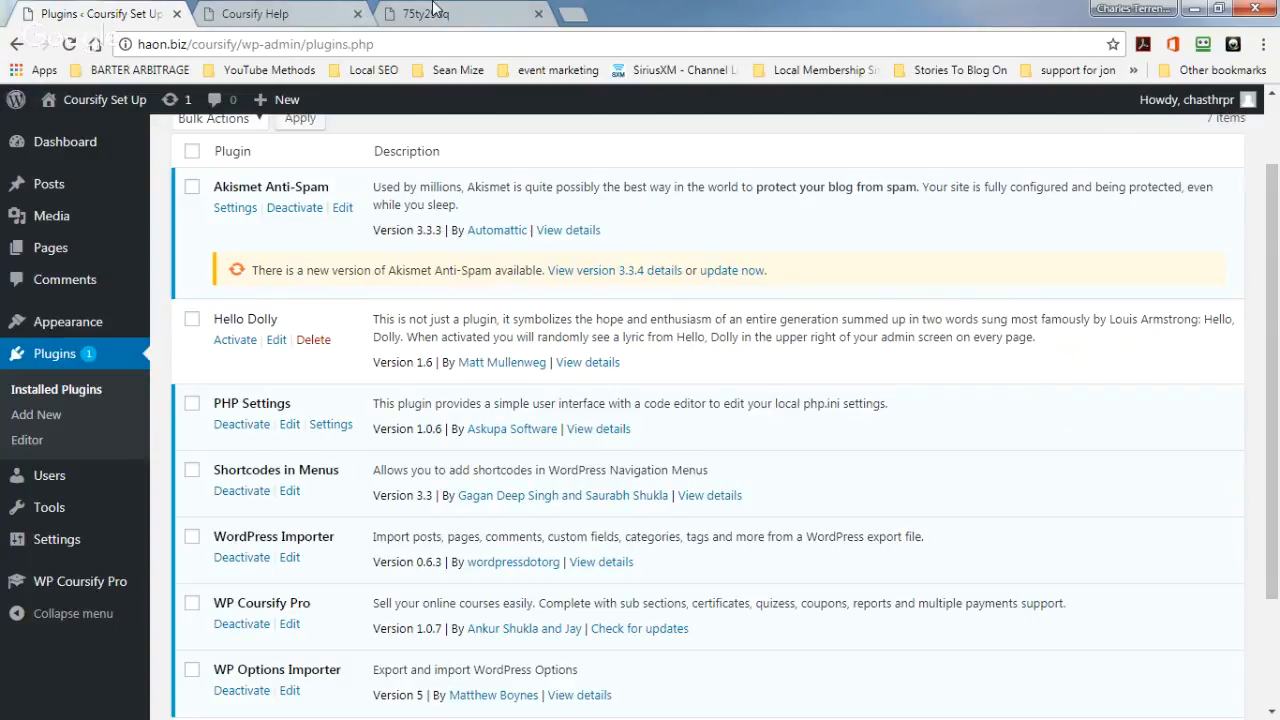
pyautogui.click(433, 10)
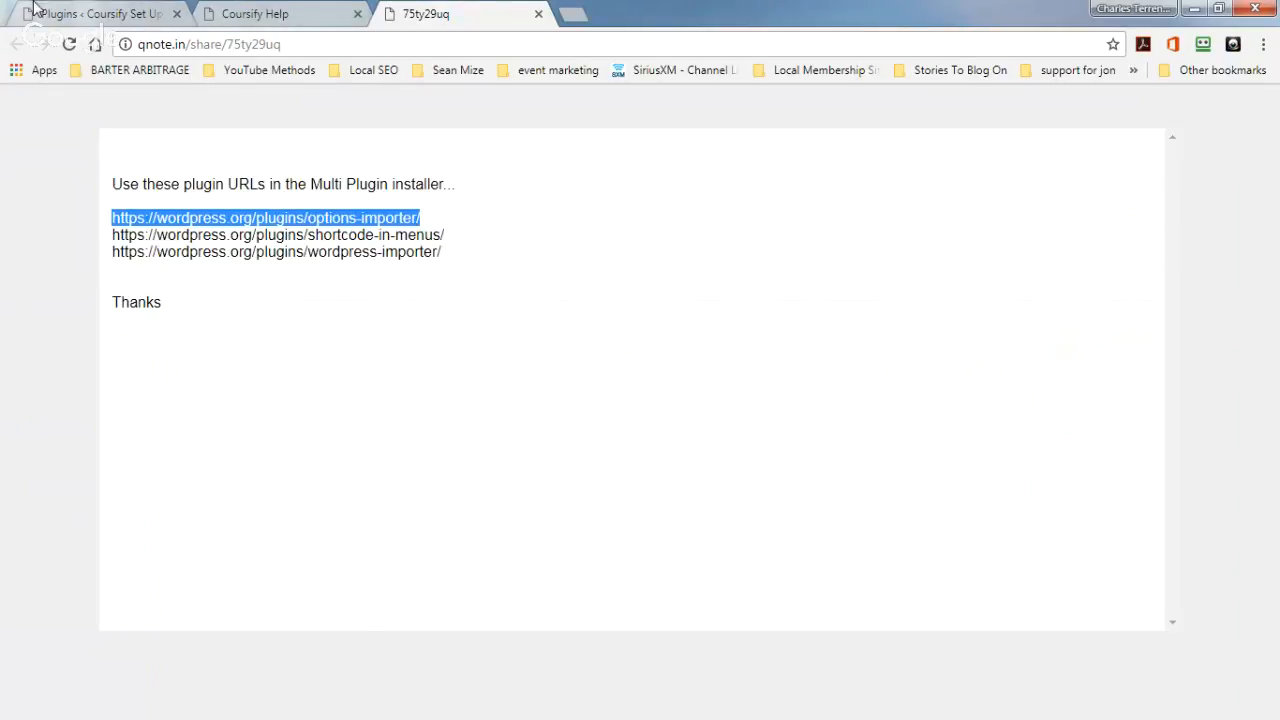
pyautogui.click(60, 20)
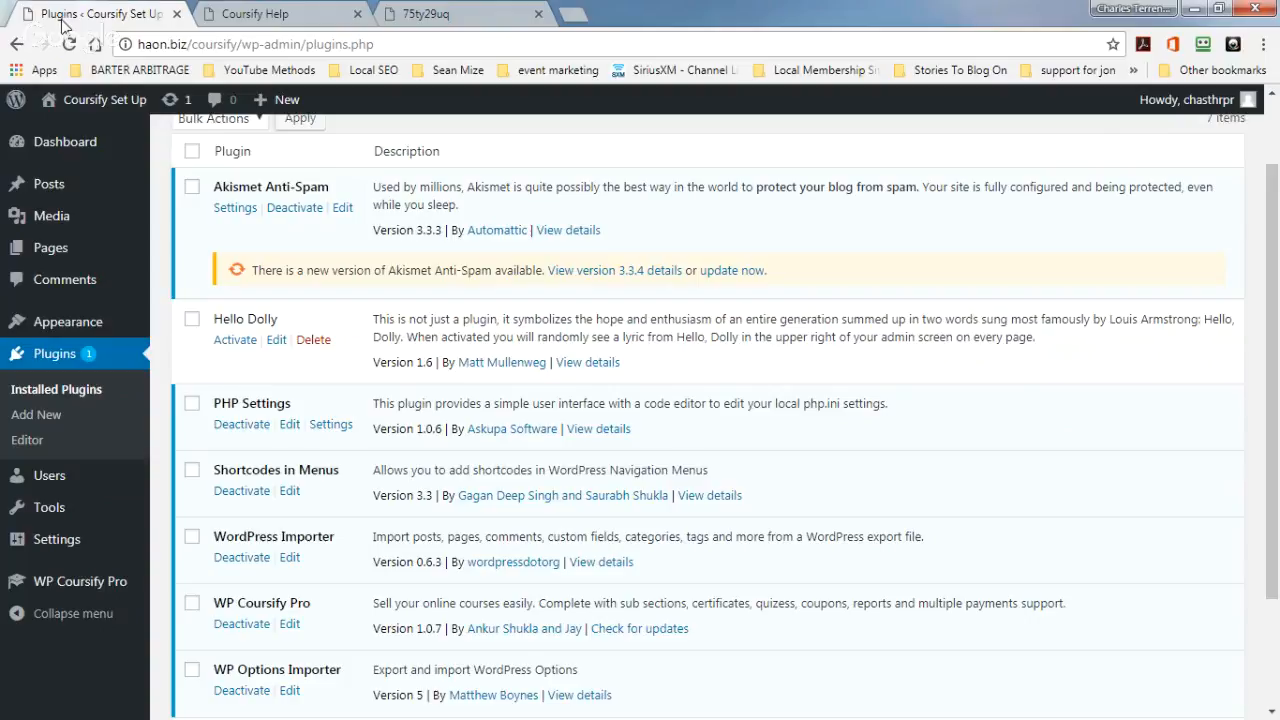
pyautogui.scroll(-2, 659, 599)
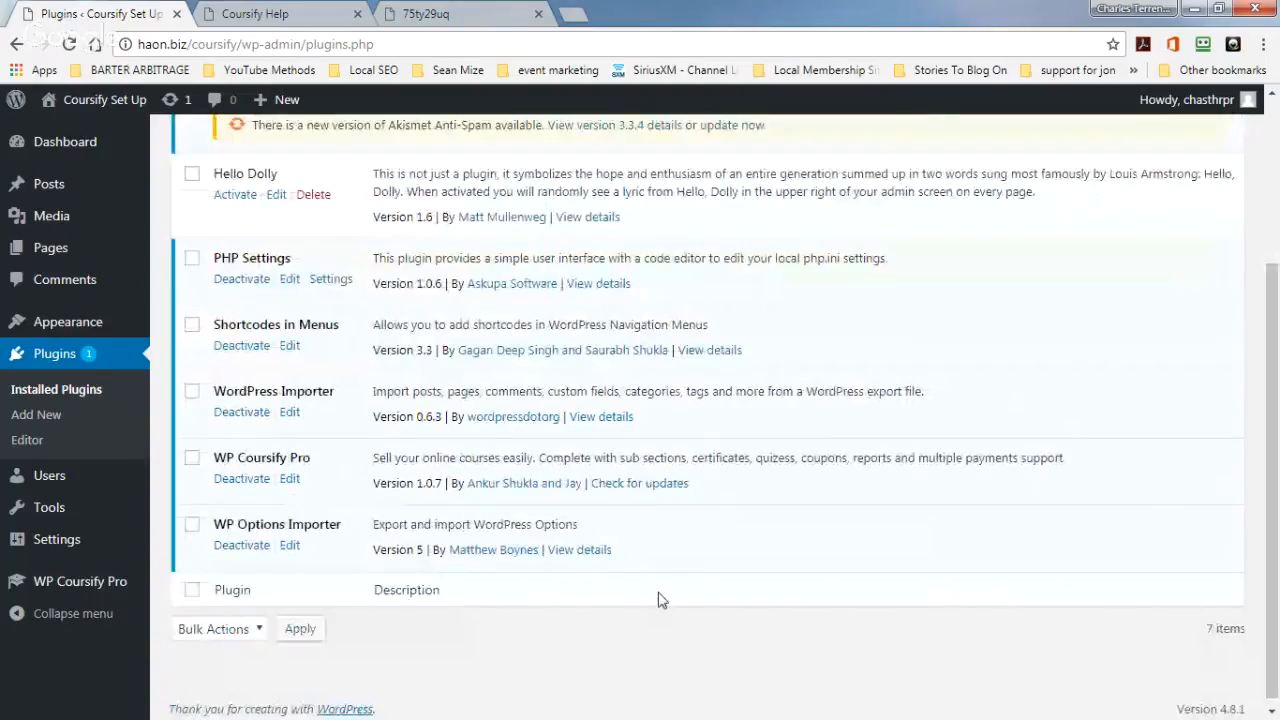
pyautogui.scroll(1, 659, 599)
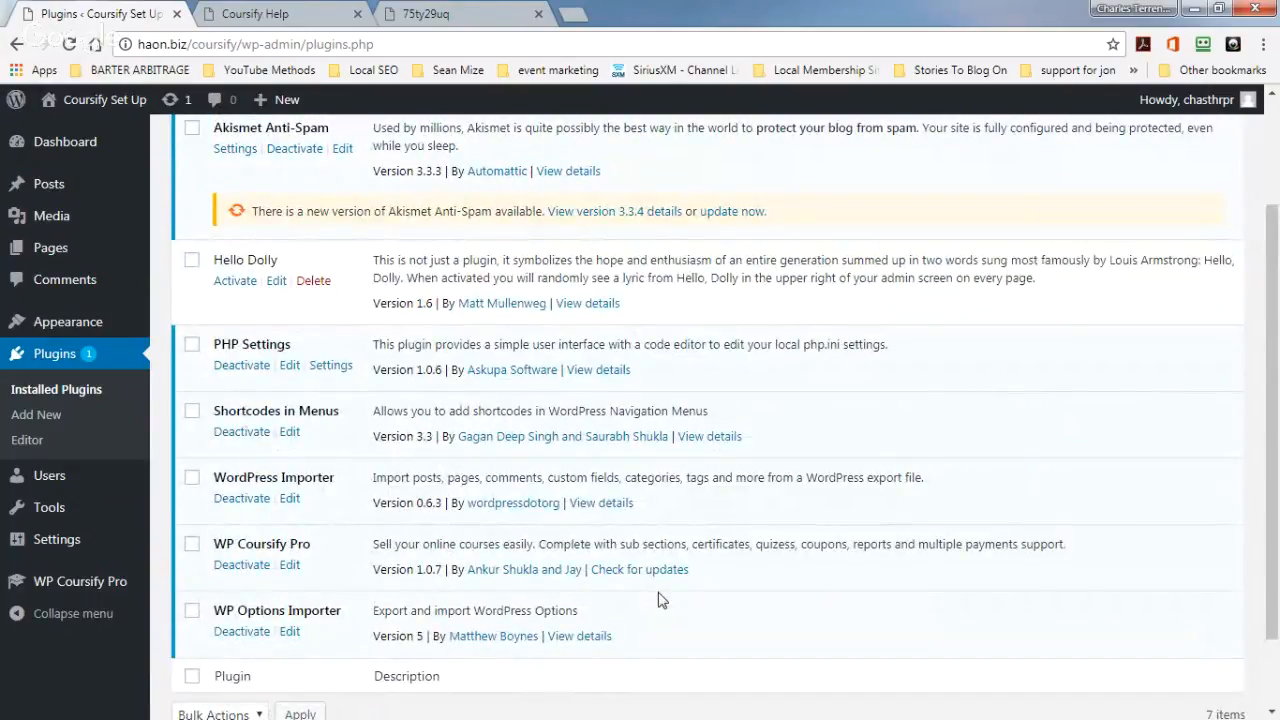
# Open the WordPress Import tools page and look over the Options and WordPress importers.
pyautogui.moveTo(22, 515)
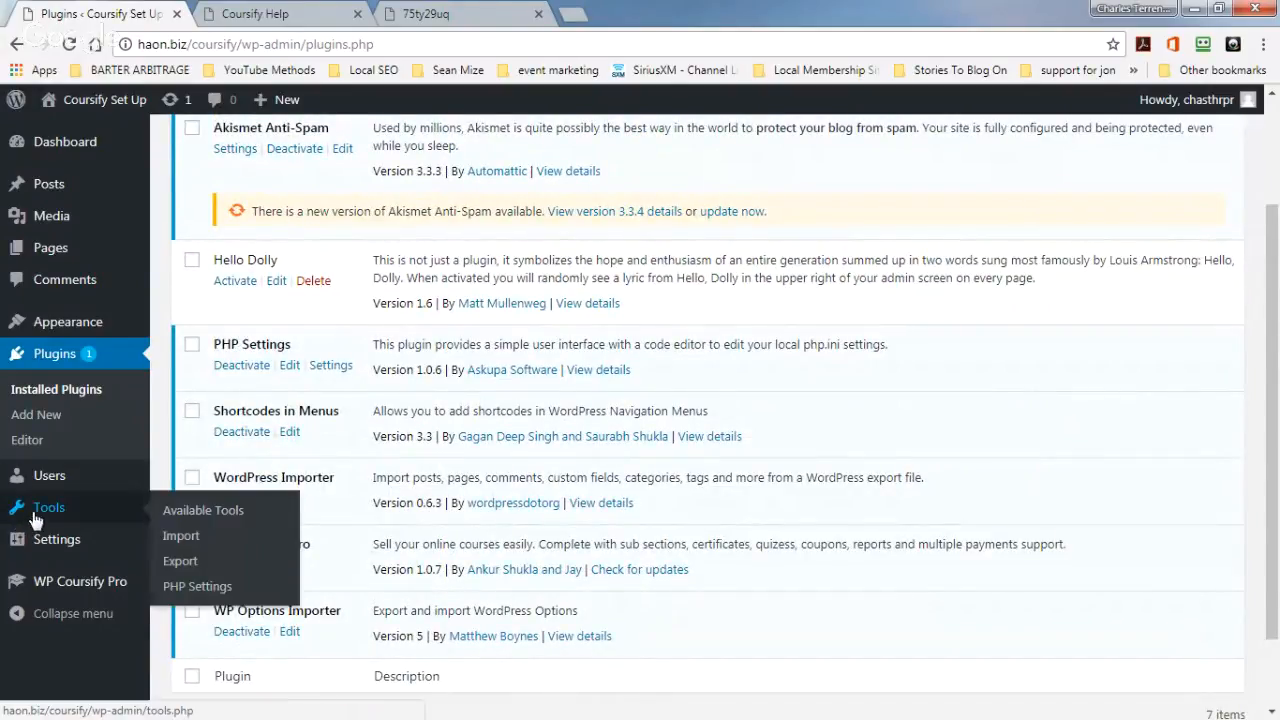
pyautogui.click(180, 536)
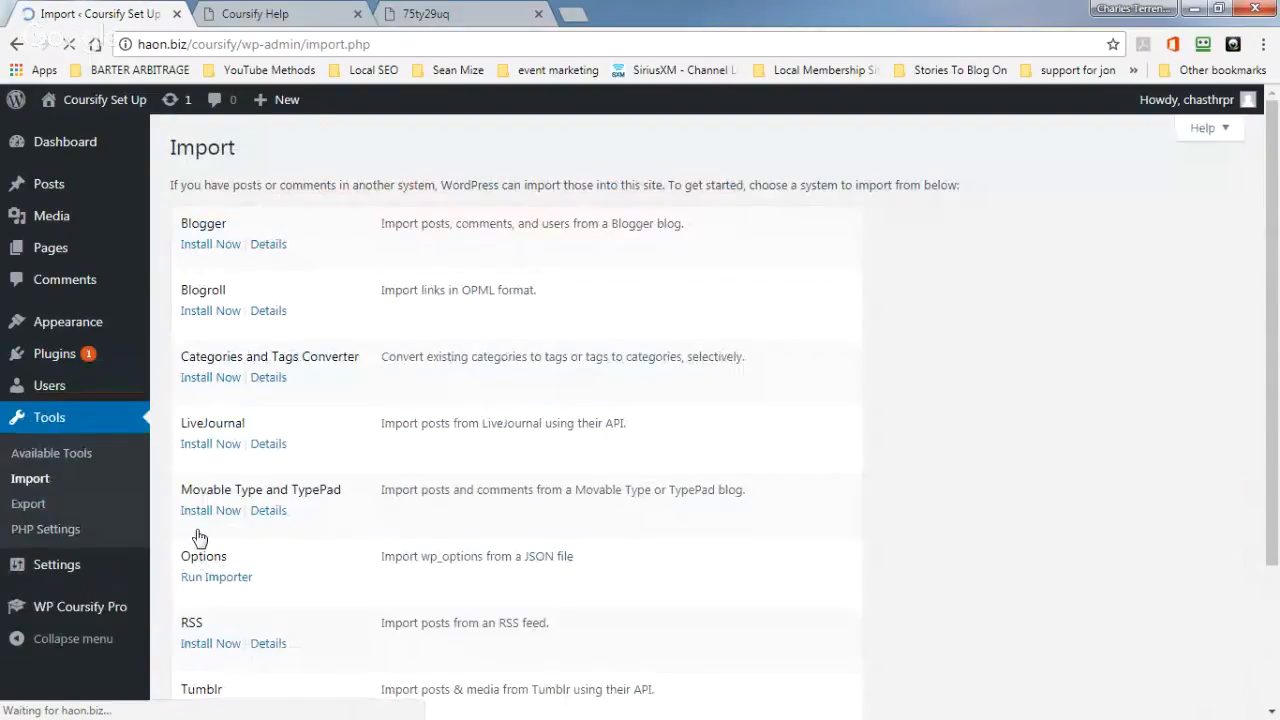
pyautogui.scroll(-2, 376, 551)
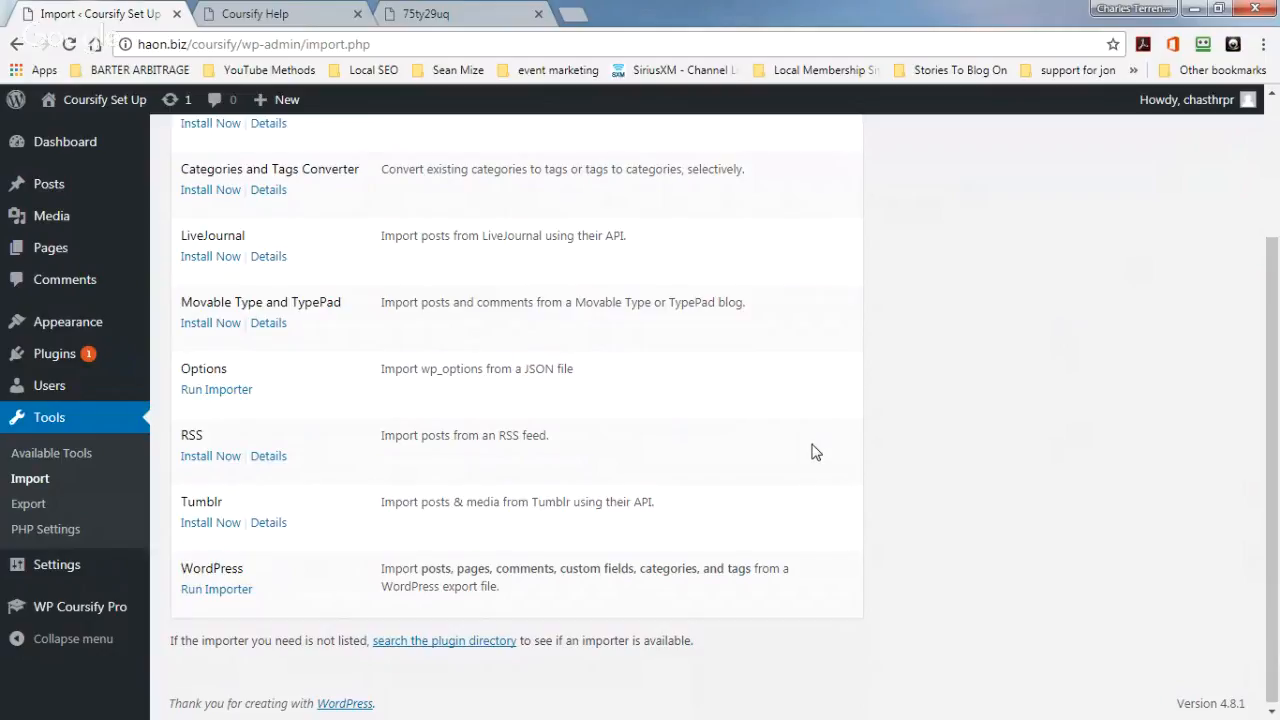
pyautogui.scroll(-1, 816, 454)
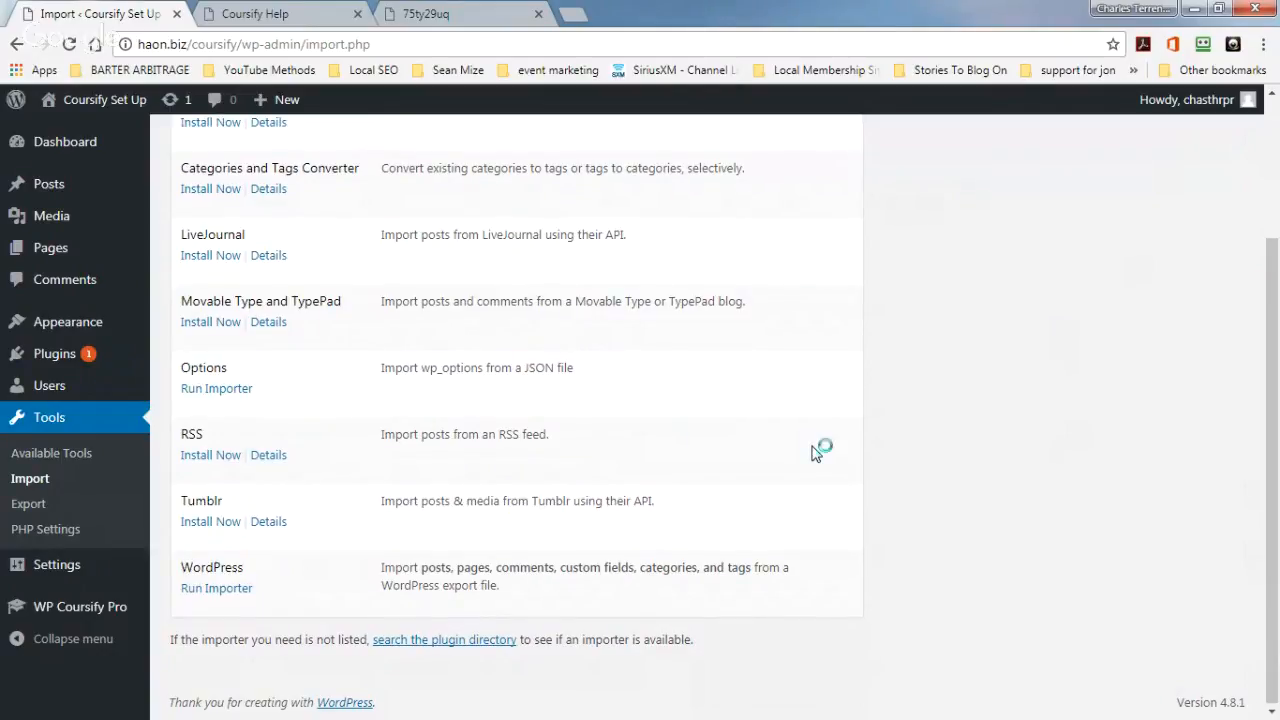
# Open a new WP Coursify Pro course form and look through its course settings, section and lecture fields.
pyautogui.moveTo(114, 606)
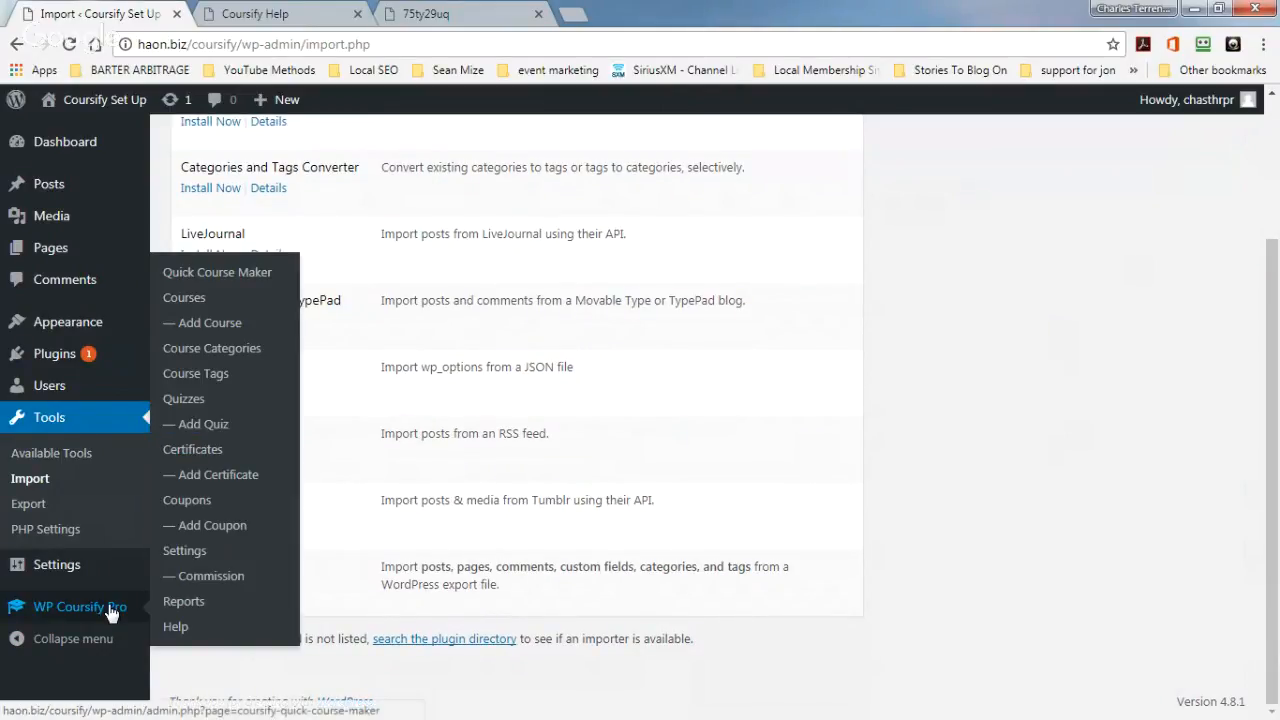
pyautogui.click(204, 324)
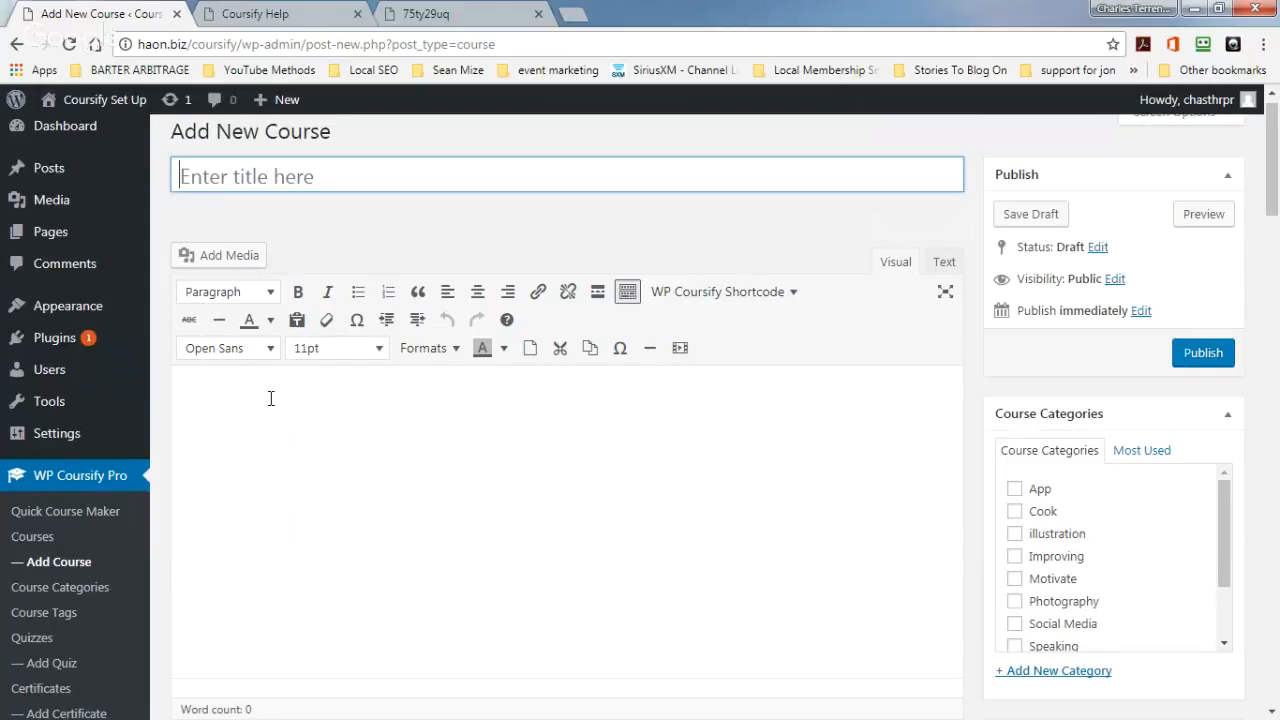
pyautogui.scroll(-6, 270, 398)
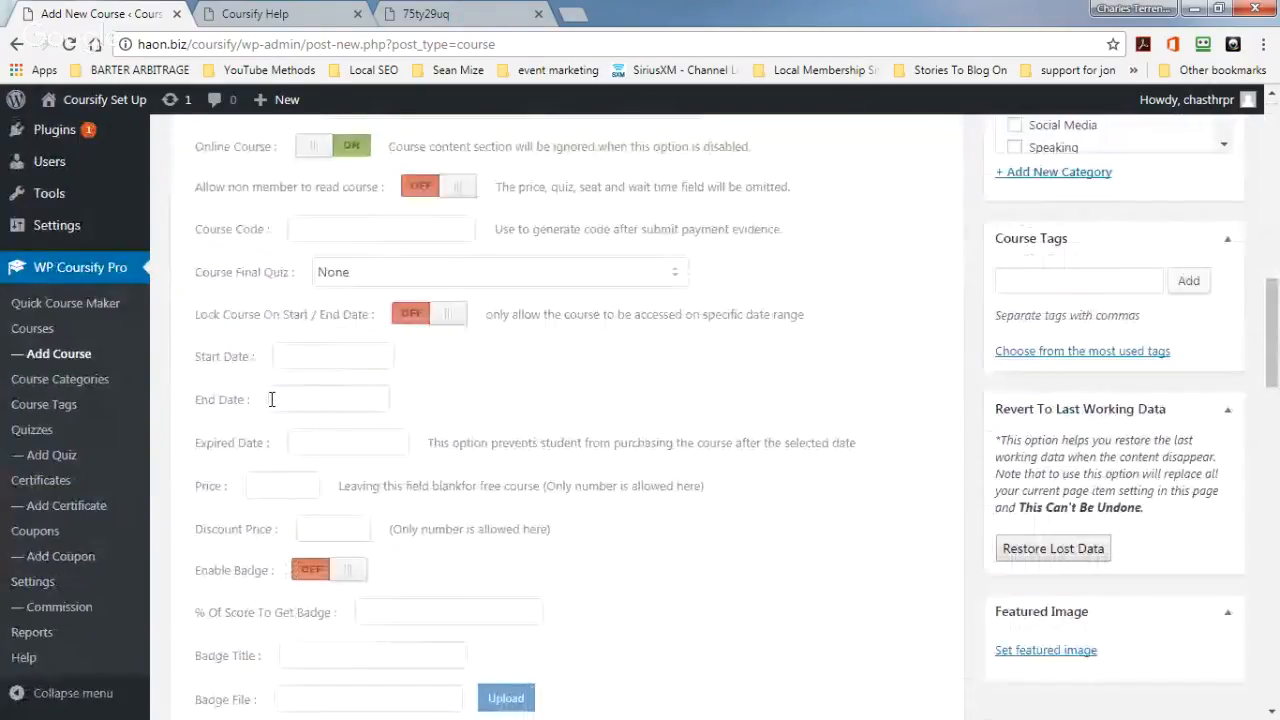
pyautogui.scroll(-10, 271, 399)
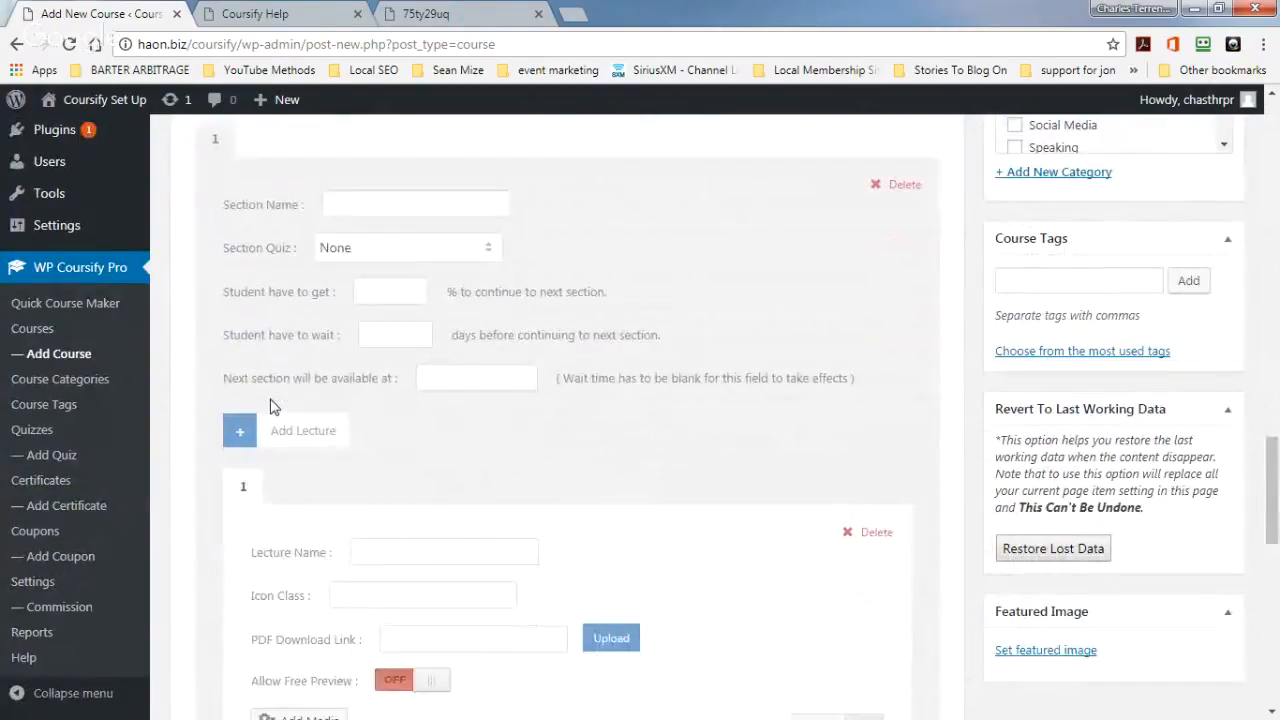
pyautogui.scroll(-1, 270, 405)
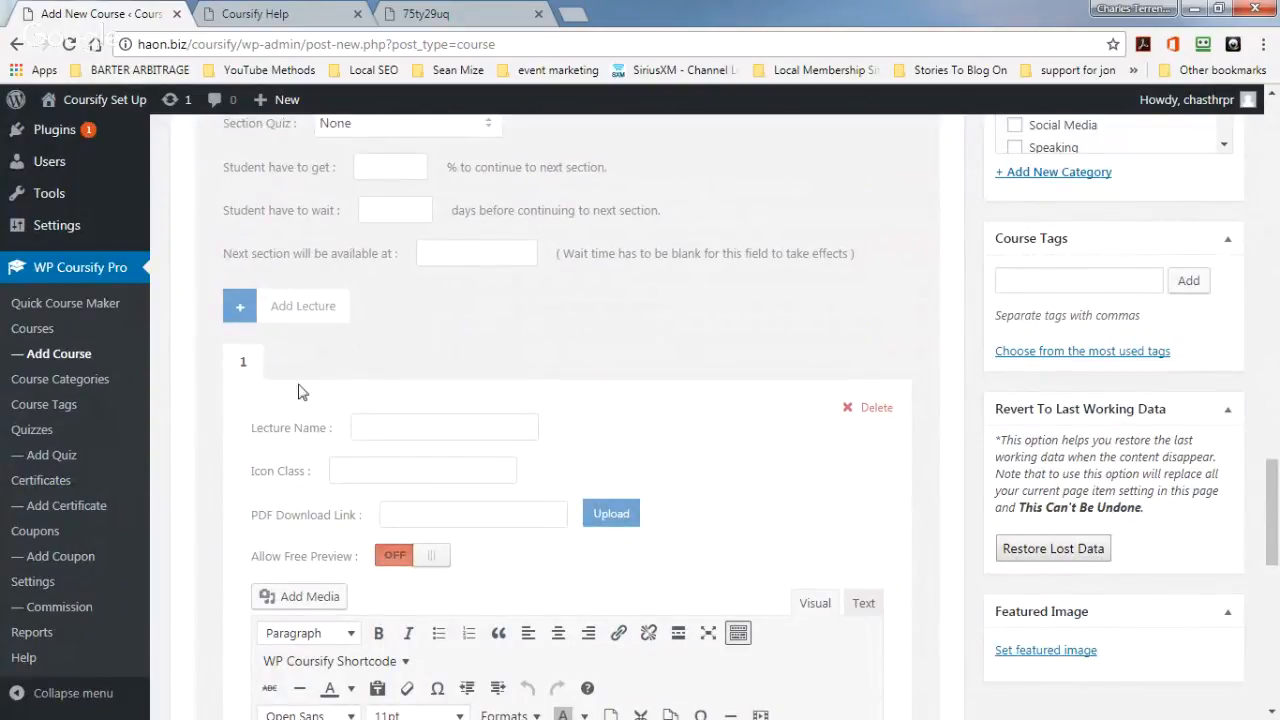
# Open the Insert/edit media dialog for the first lecture's content editor.
pyautogui.scroll(-1, 463, 412)
pyautogui.scroll(-2, 463, 412)
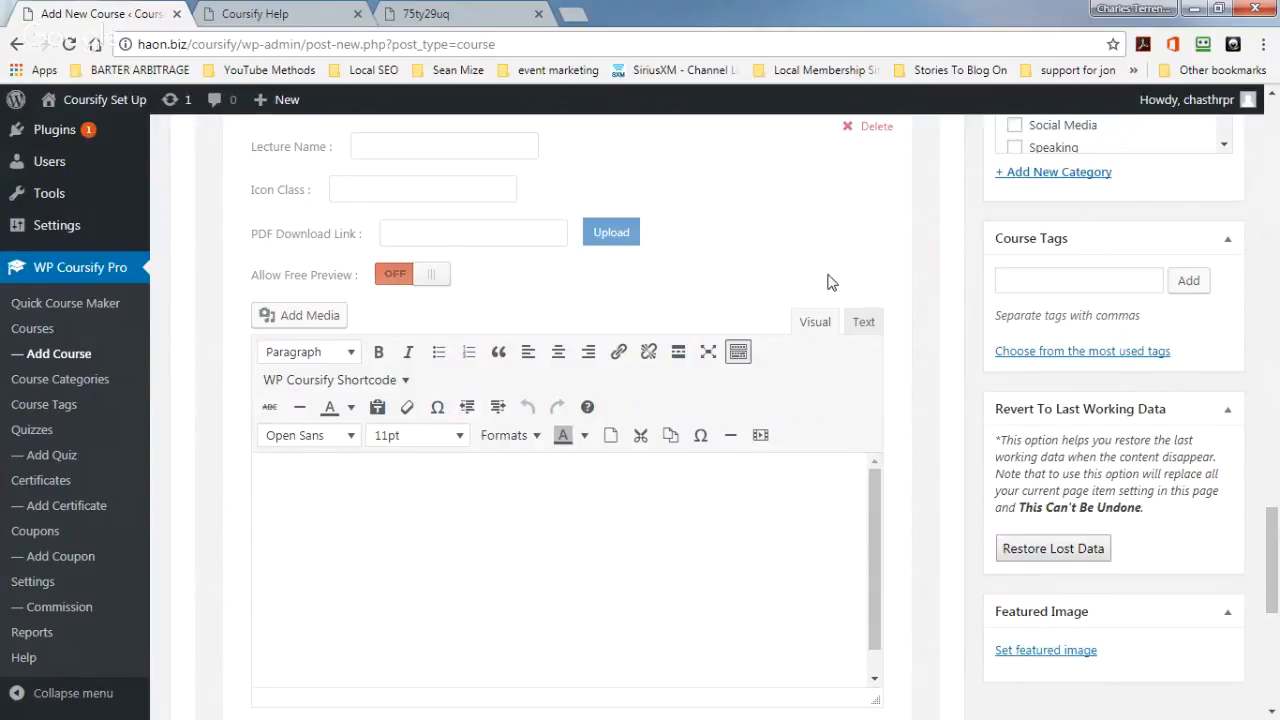
pyautogui.scroll(-1, 831, 538)
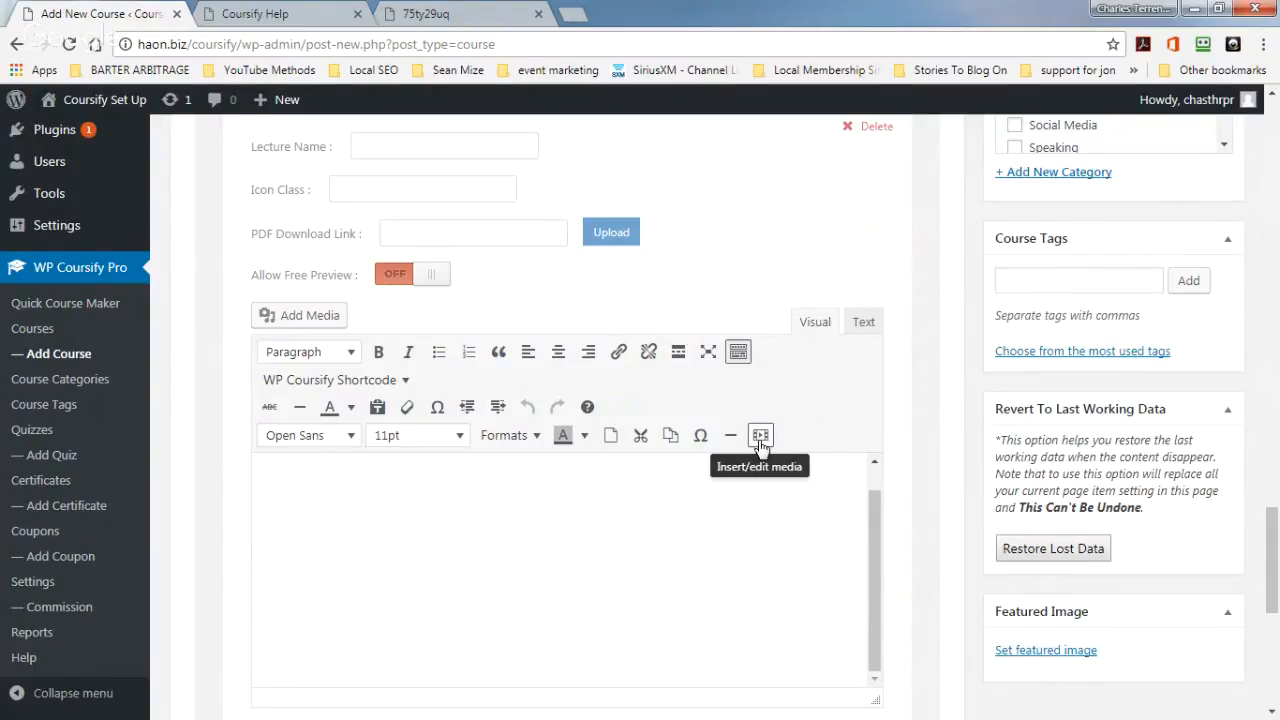
pyautogui.click(760, 437)
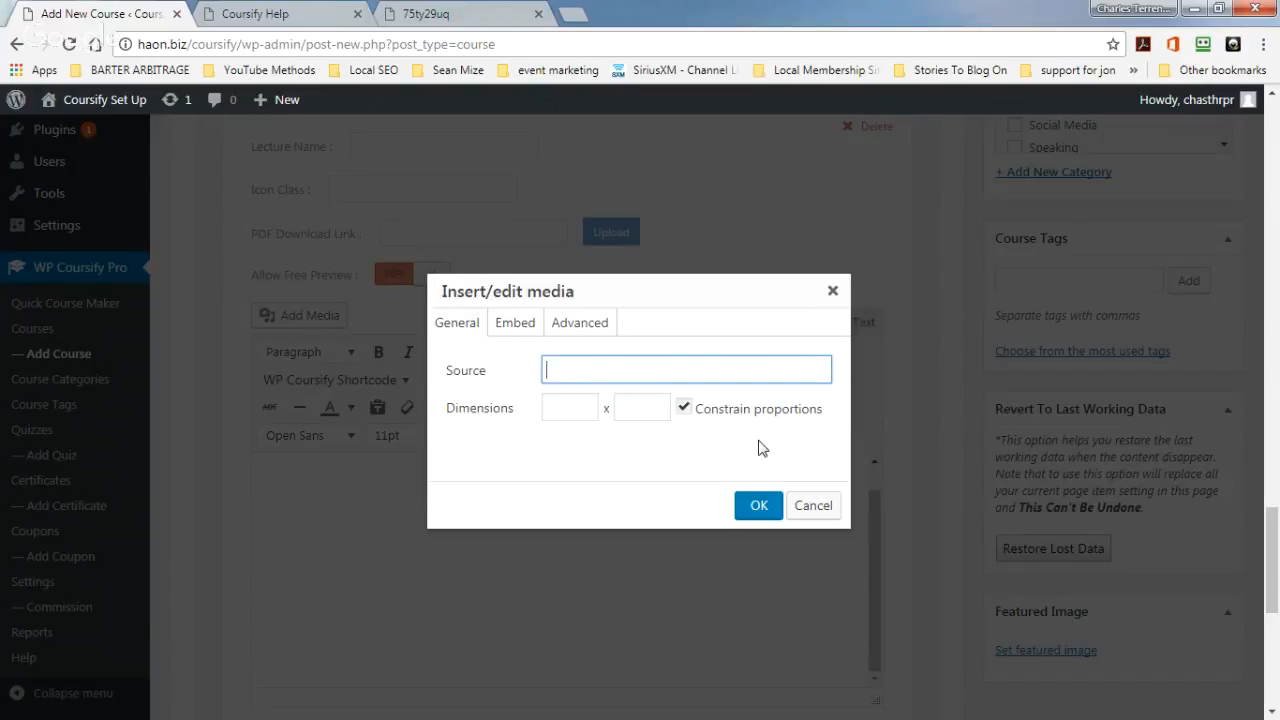
# Open youtube.com in a new browser tab and go to the channel's Creator Studio.
pyautogui.click(572, 14)
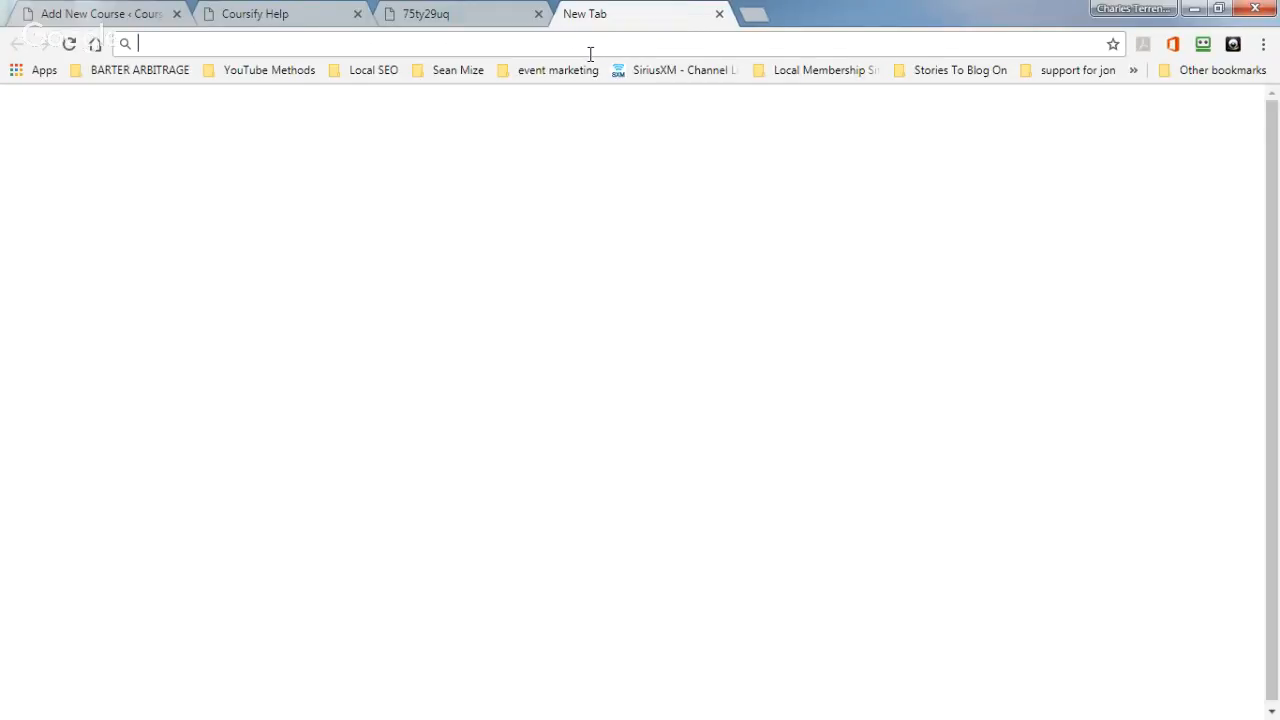
pyautogui.write('youtube.com')
pyautogui.press('Return')
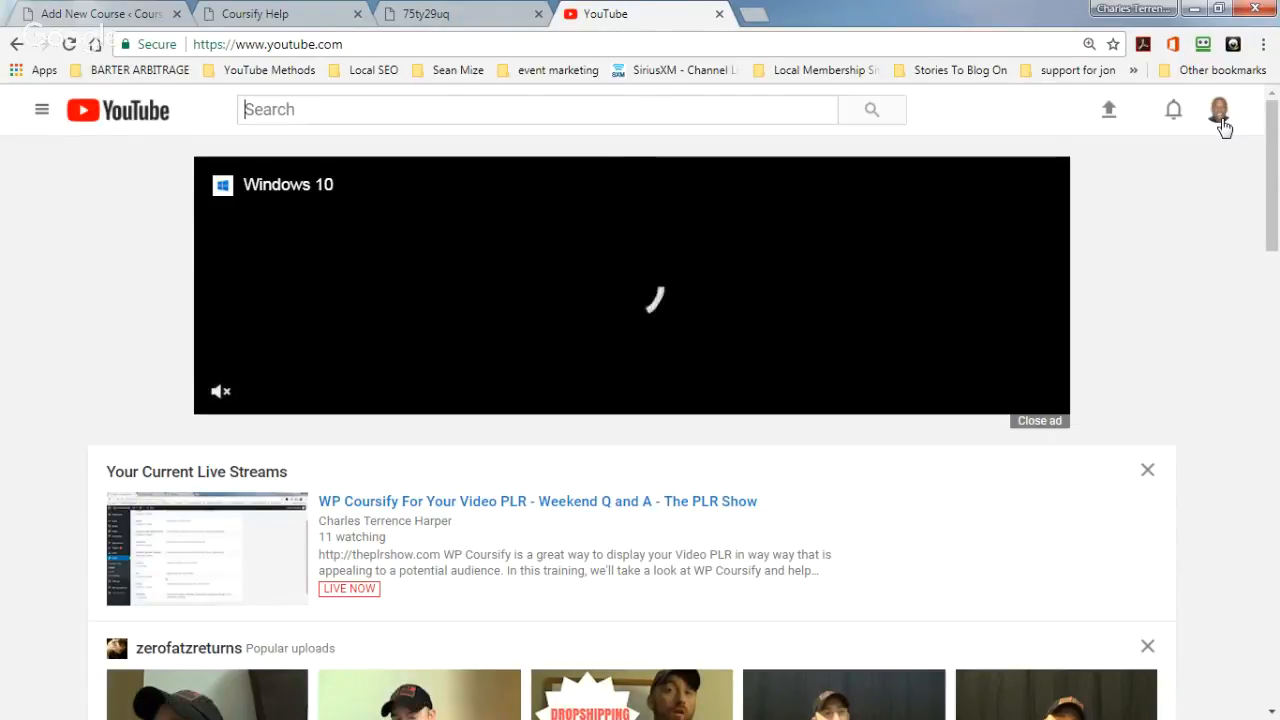
pyautogui.click(1222, 120)
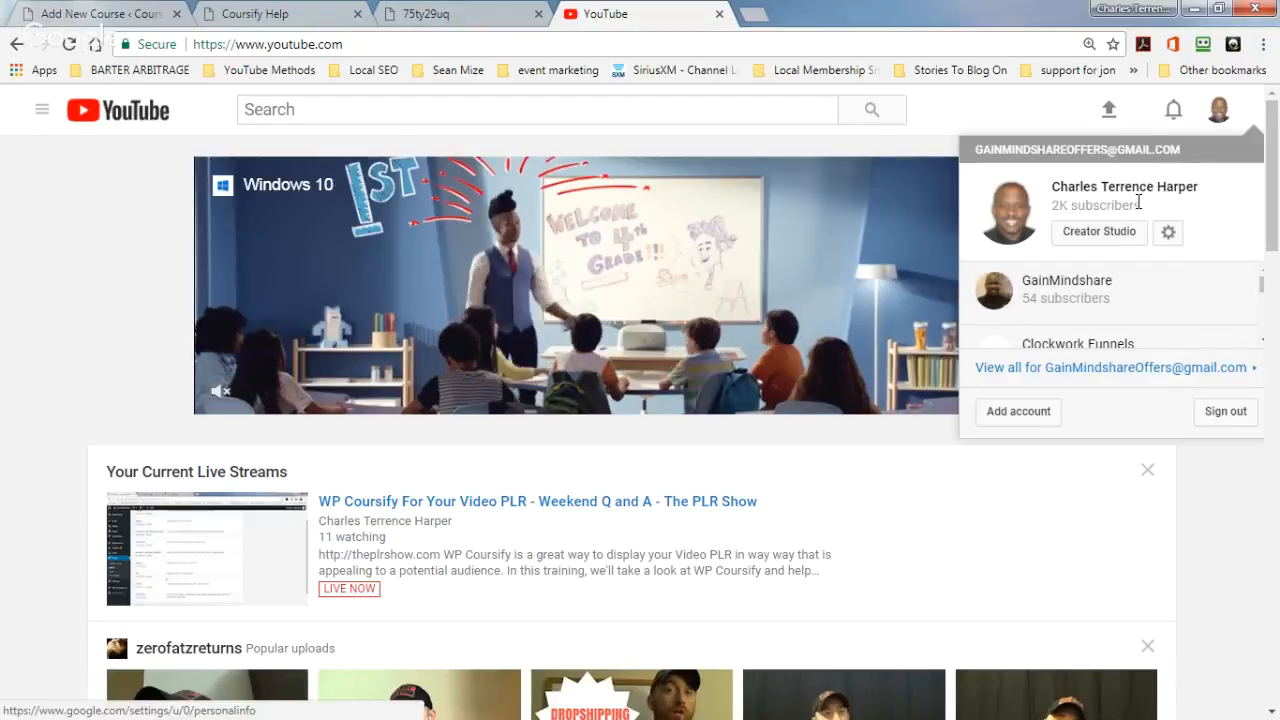
pyautogui.click(1127, 238)
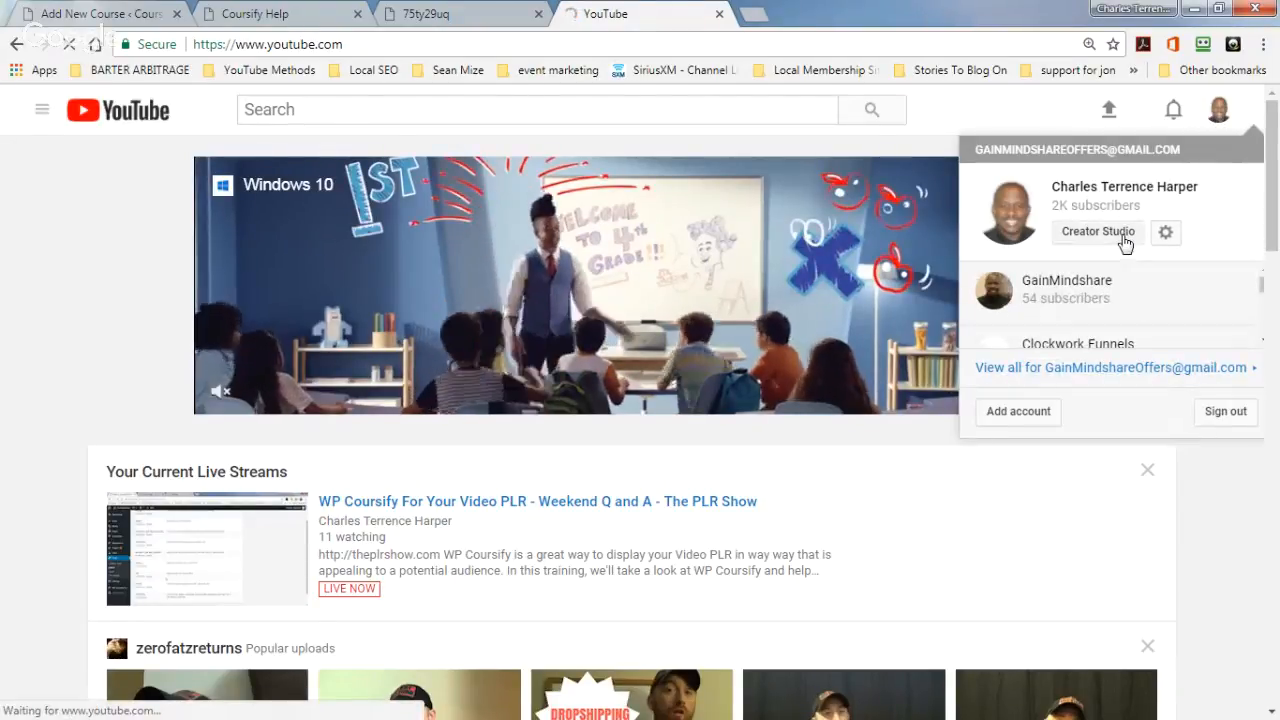
# Open the watch page of "Organizing and Rewriting Your PLR Plus Working with Resell Rights Software" and pause playback.
pyautogui.scroll(-2, 506, 371)
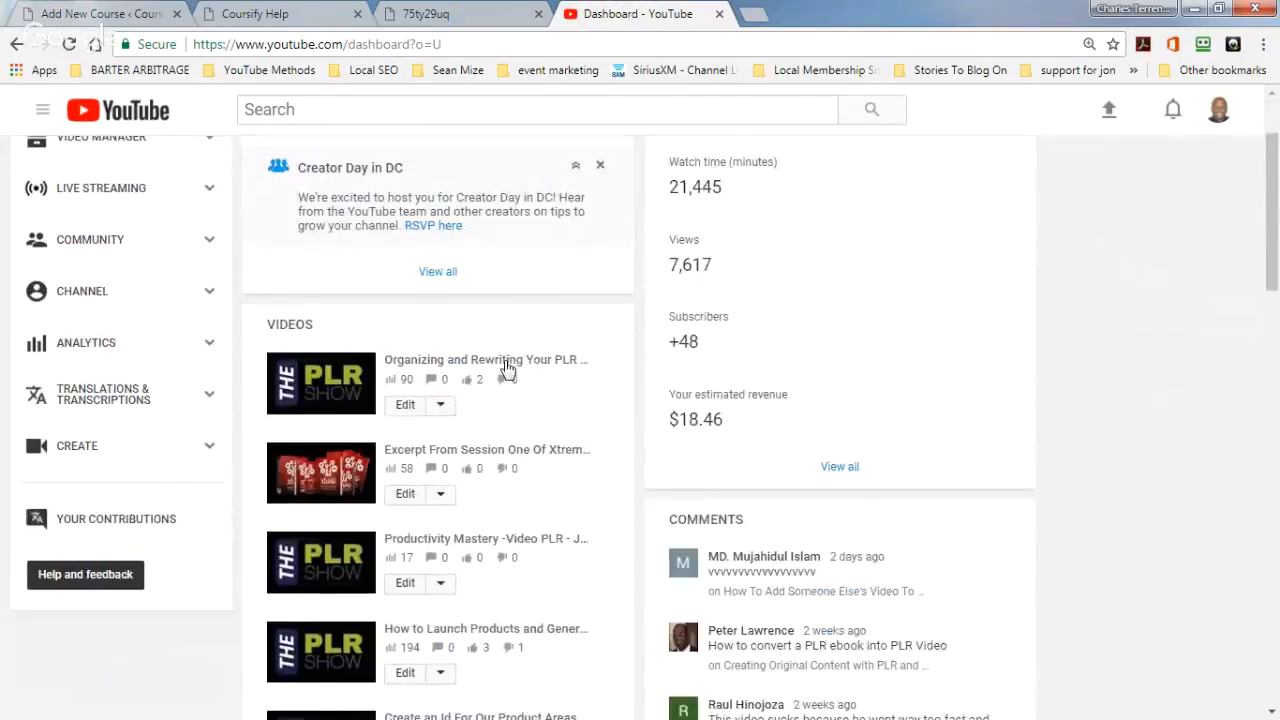
pyautogui.click(474, 318)
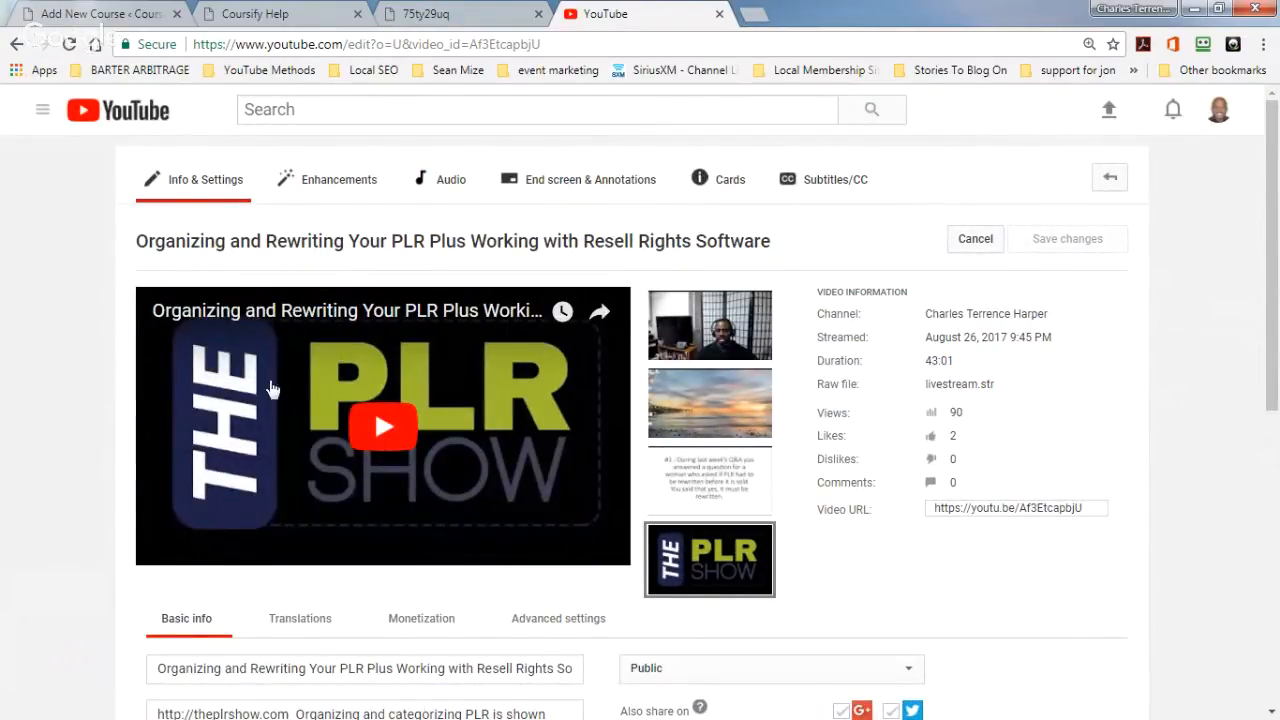
pyautogui.click(372, 252)
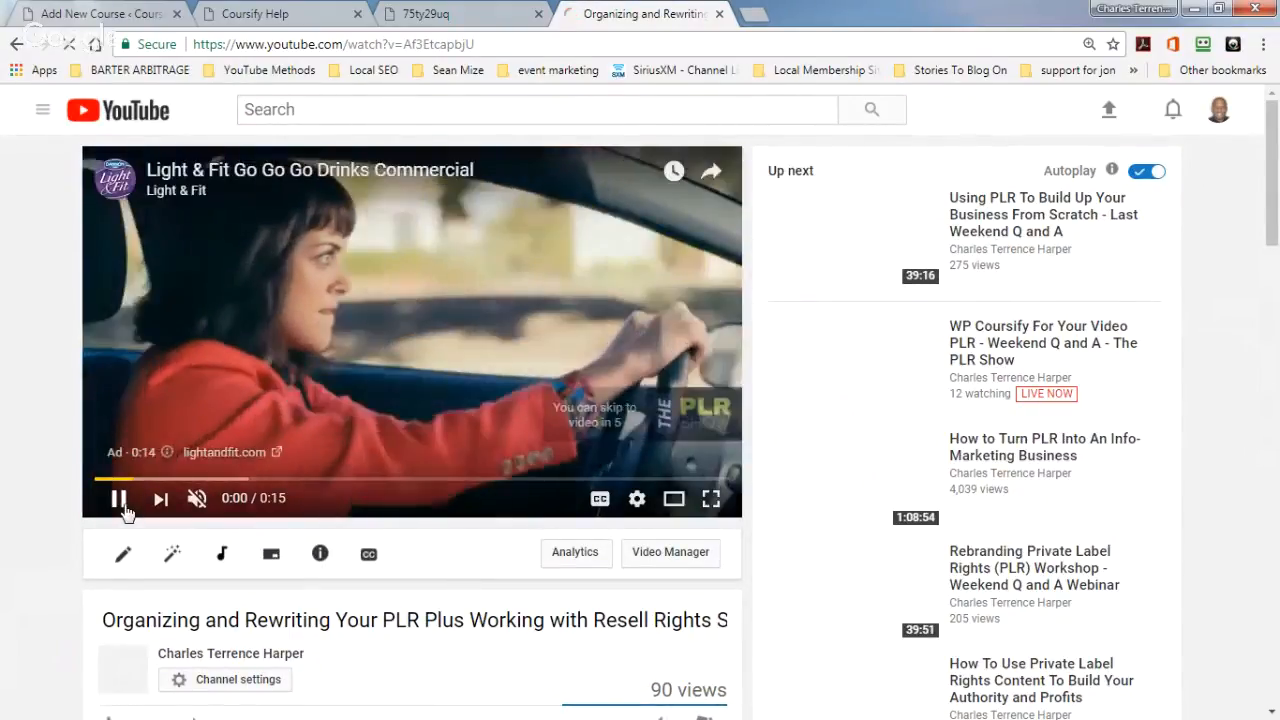
pyautogui.click(119, 503)
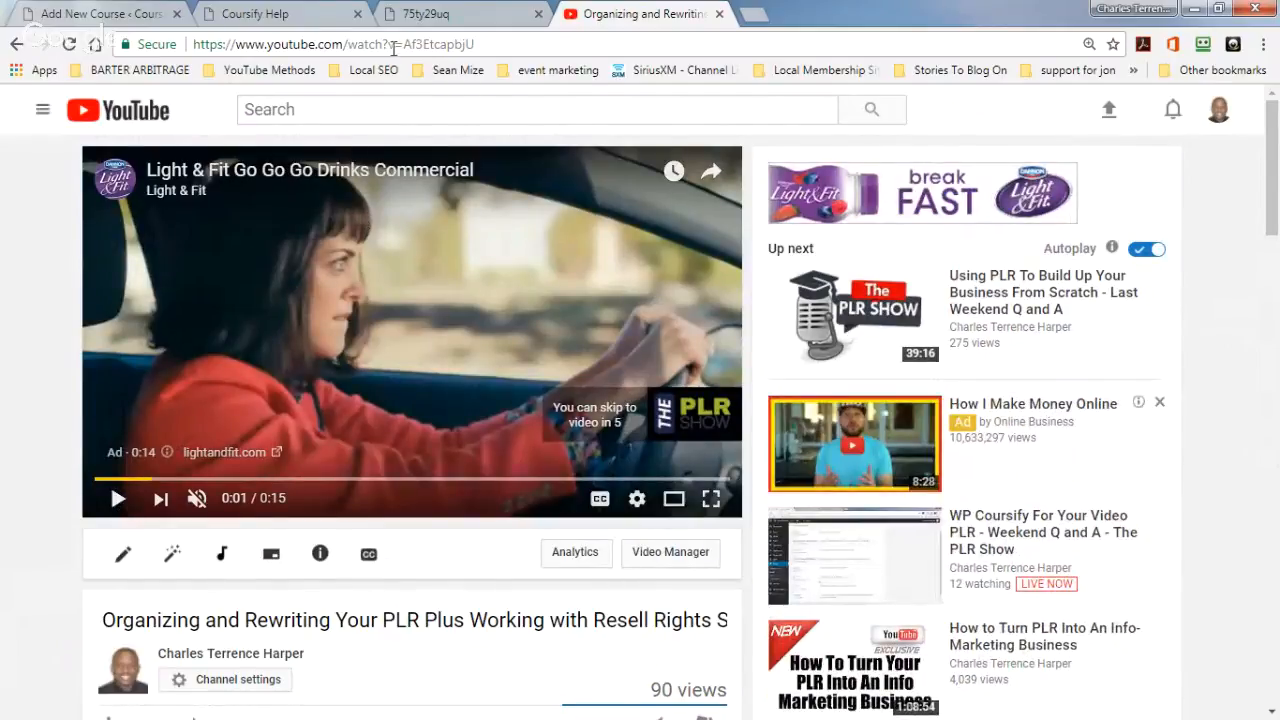
# Copy the YouTube video's page URL and insert it as the media source in the first lecture's content.
pyautogui.click(390, 44)
pyautogui.rightClick(390, 45)
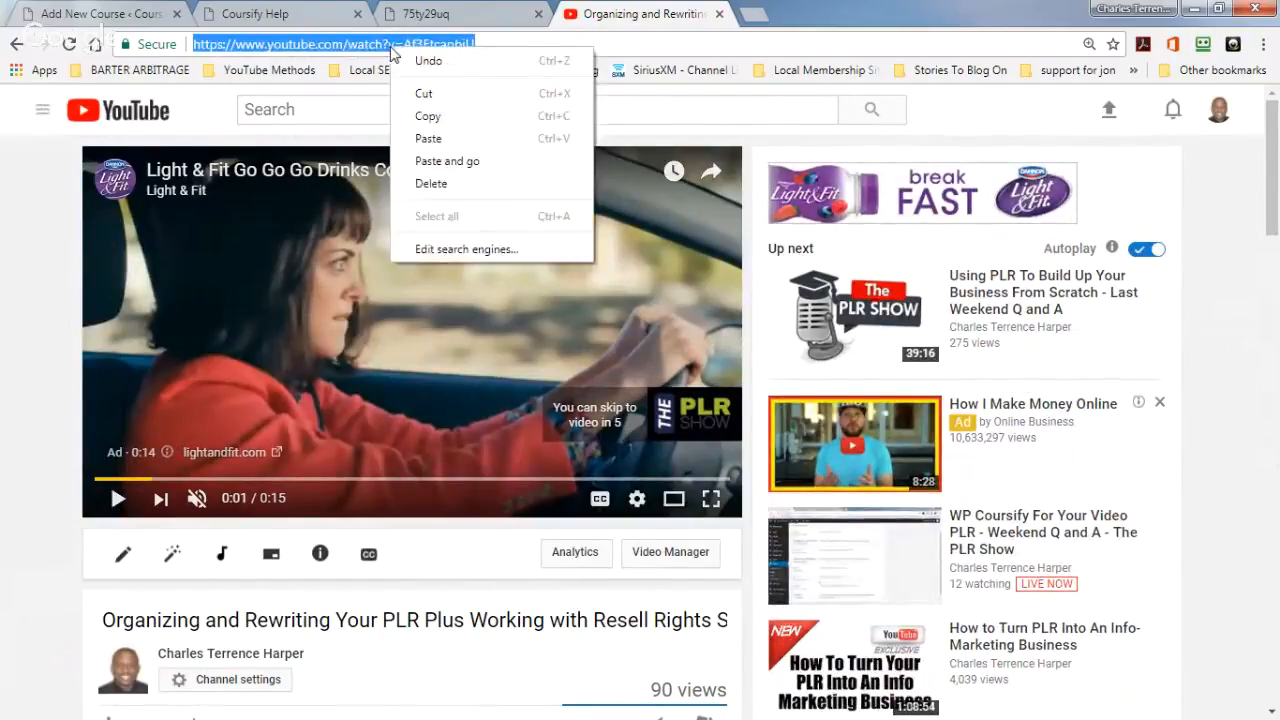
pyautogui.click(455, 116)
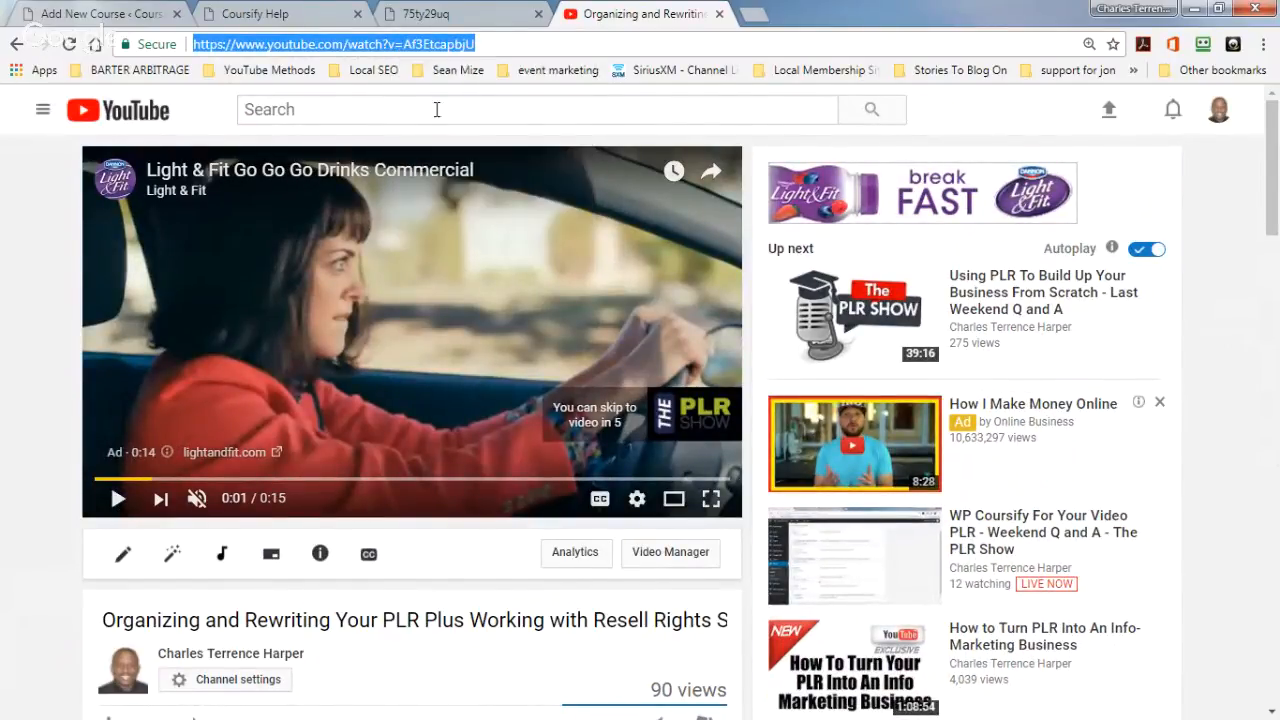
pyautogui.click(113, 12)
pyautogui.rightClick(565, 373)
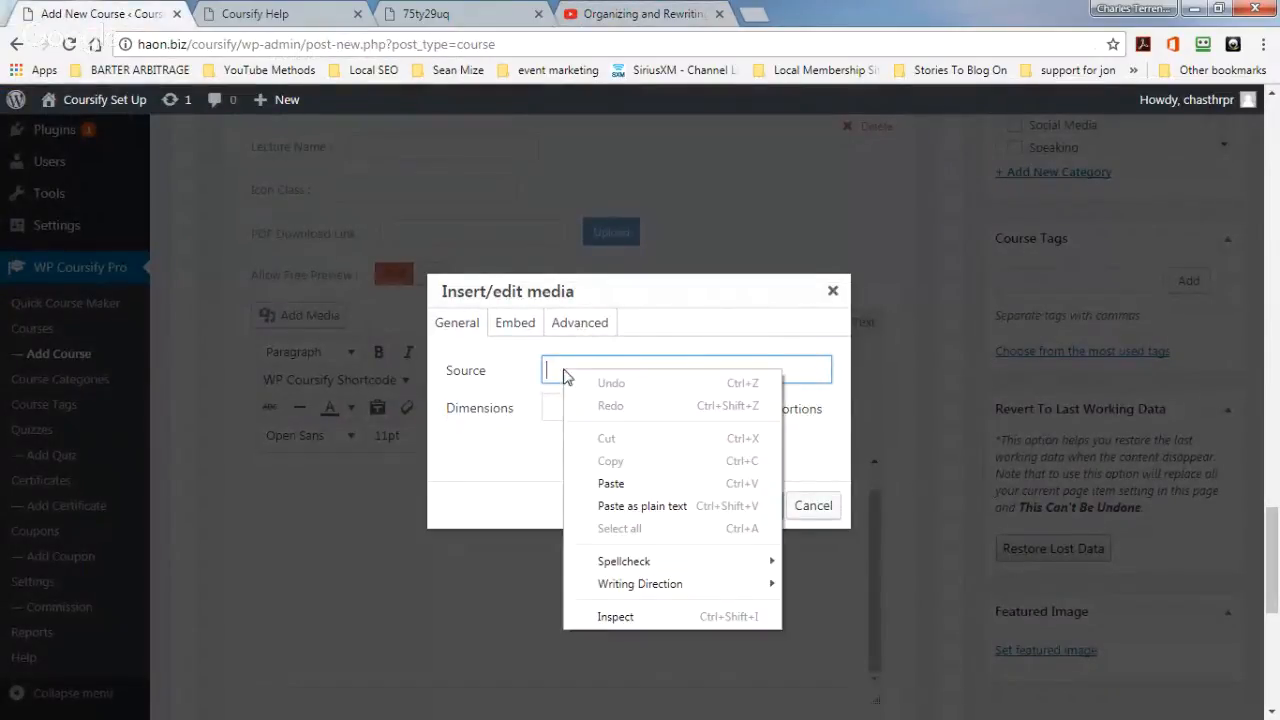
pyautogui.click(611, 484)
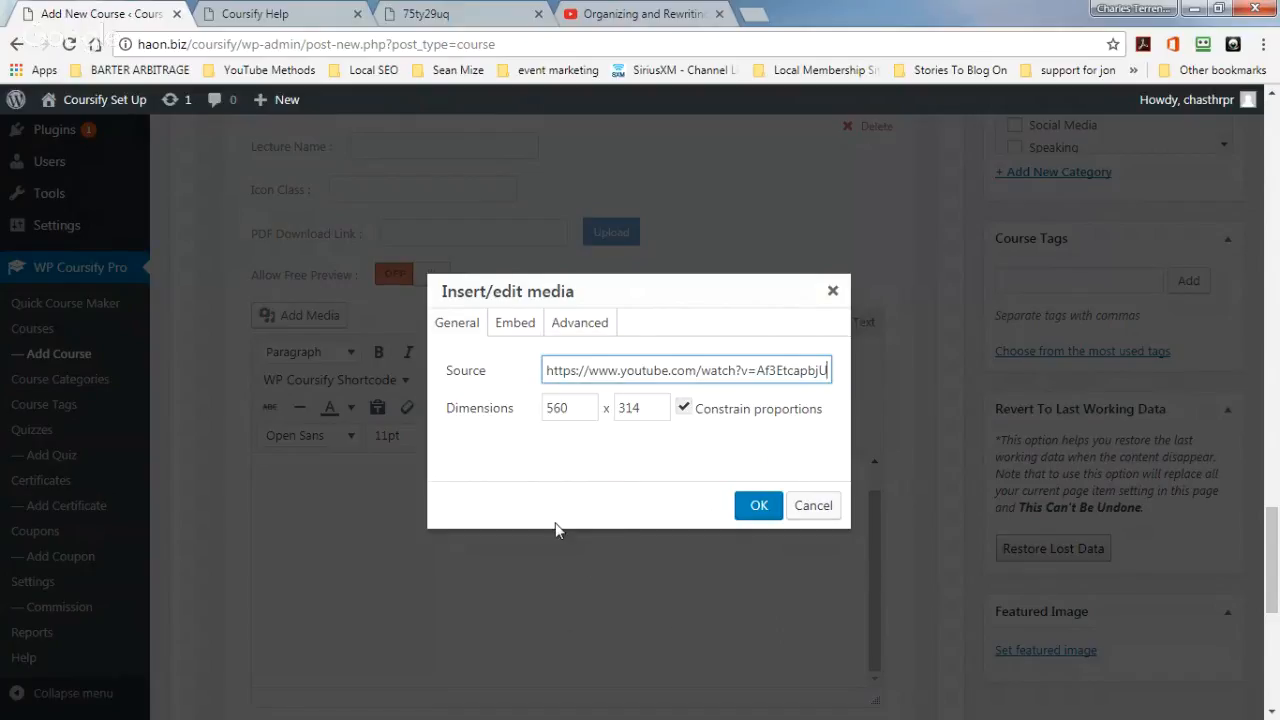
pyautogui.click(754, 506)
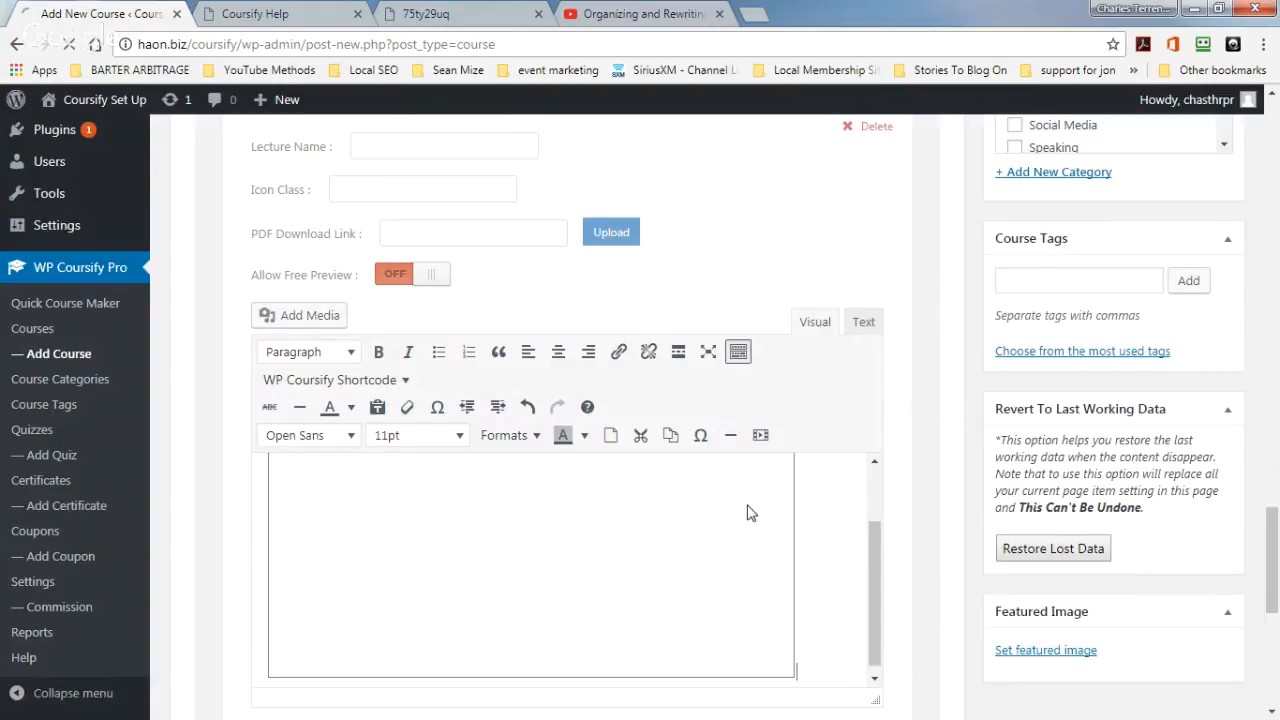
# Check the embedded video in the first lecture and add a second lecture to the section.
pyautogui.scroll(2, 817, 553)
pyautogui.scroll(-4, 851, 575)
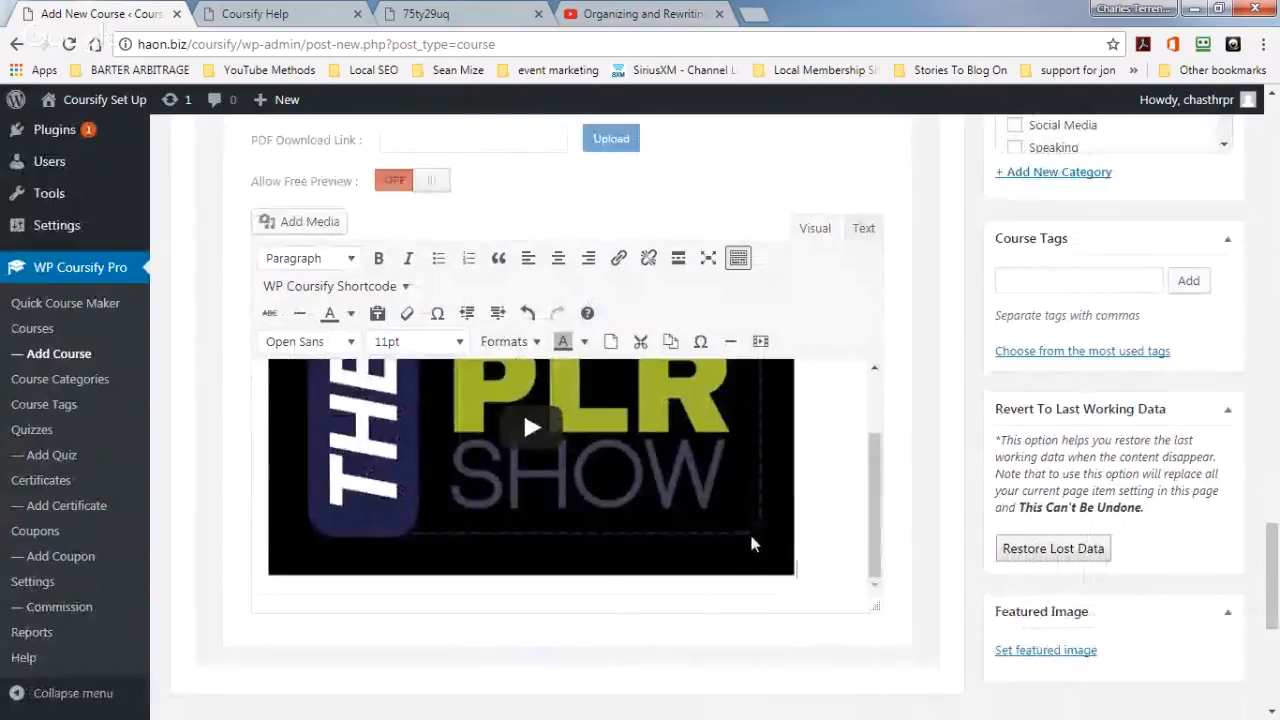
pyautogui.scroll(4, 760, 537)
pyautogui.scroll(1, 825, 551)
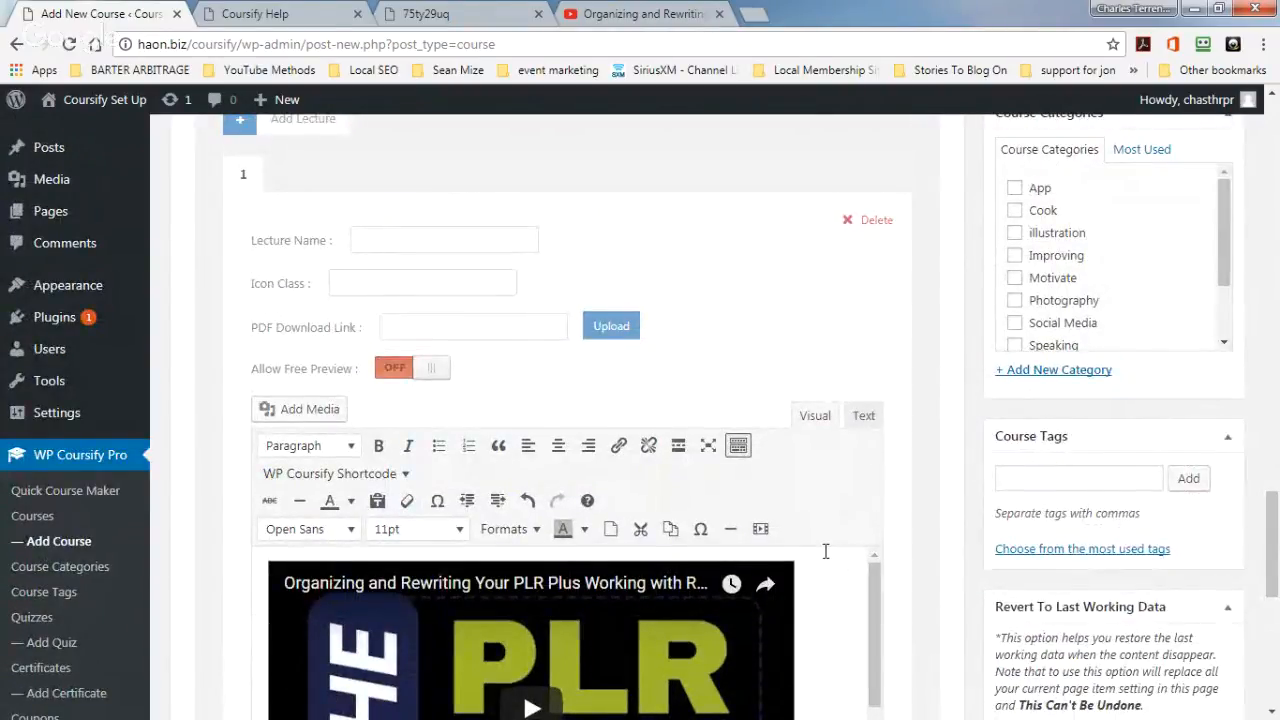
pyautogui.scroll(1, 825, 551)
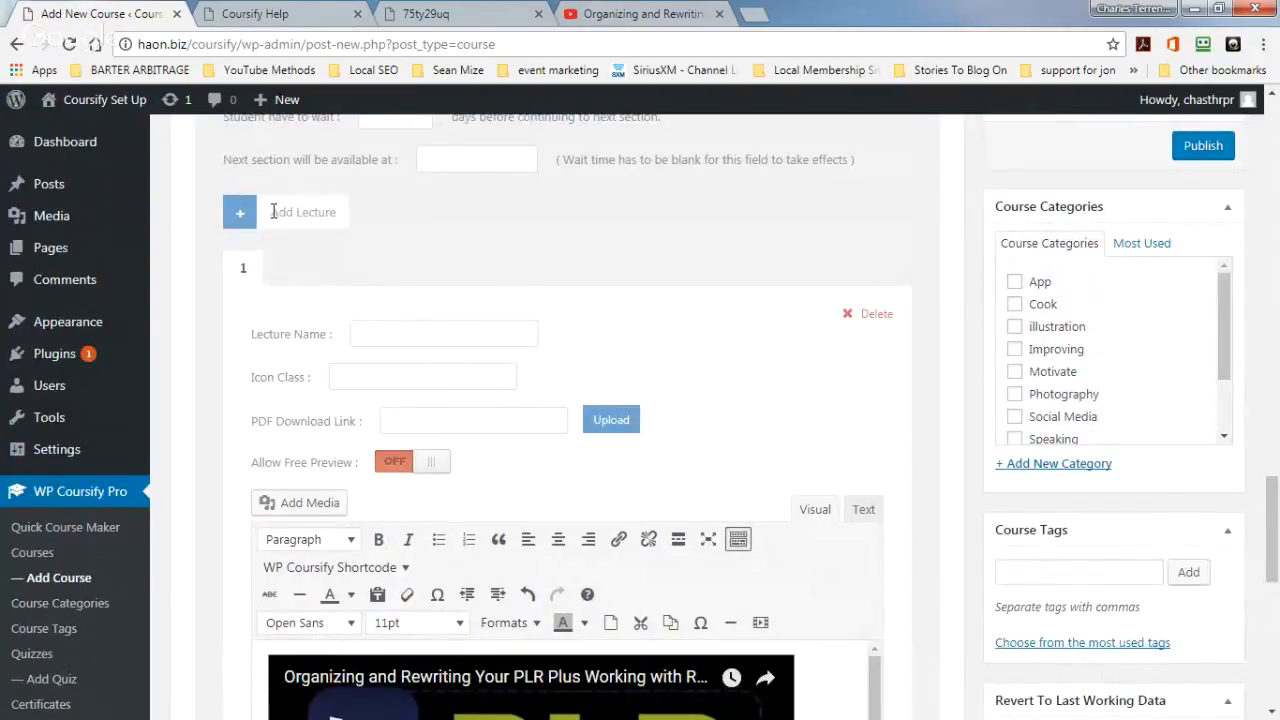
pyautogui.click(241, 213)
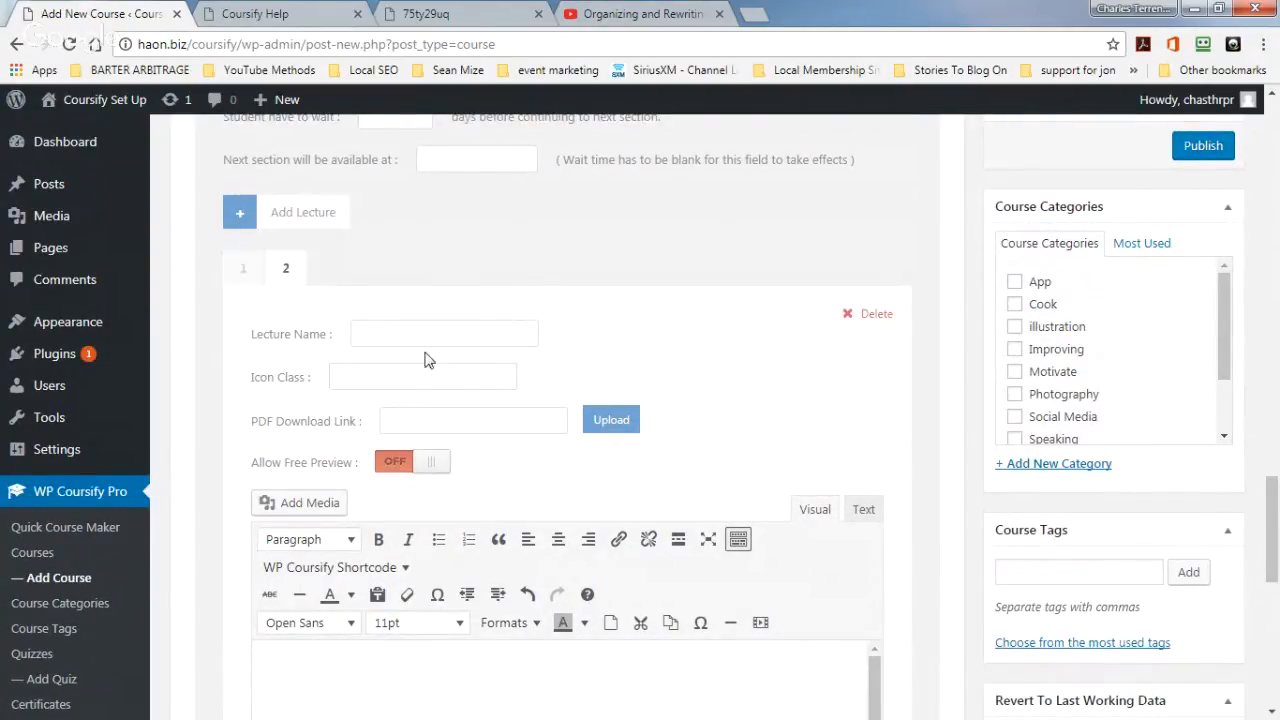
# Open the embed code entry of the Insert/edit media dialog for the second lecture's content.
pyautogui.scroll(-2, 676, 359)
pyautogui.scroll(-2, 678, 360)
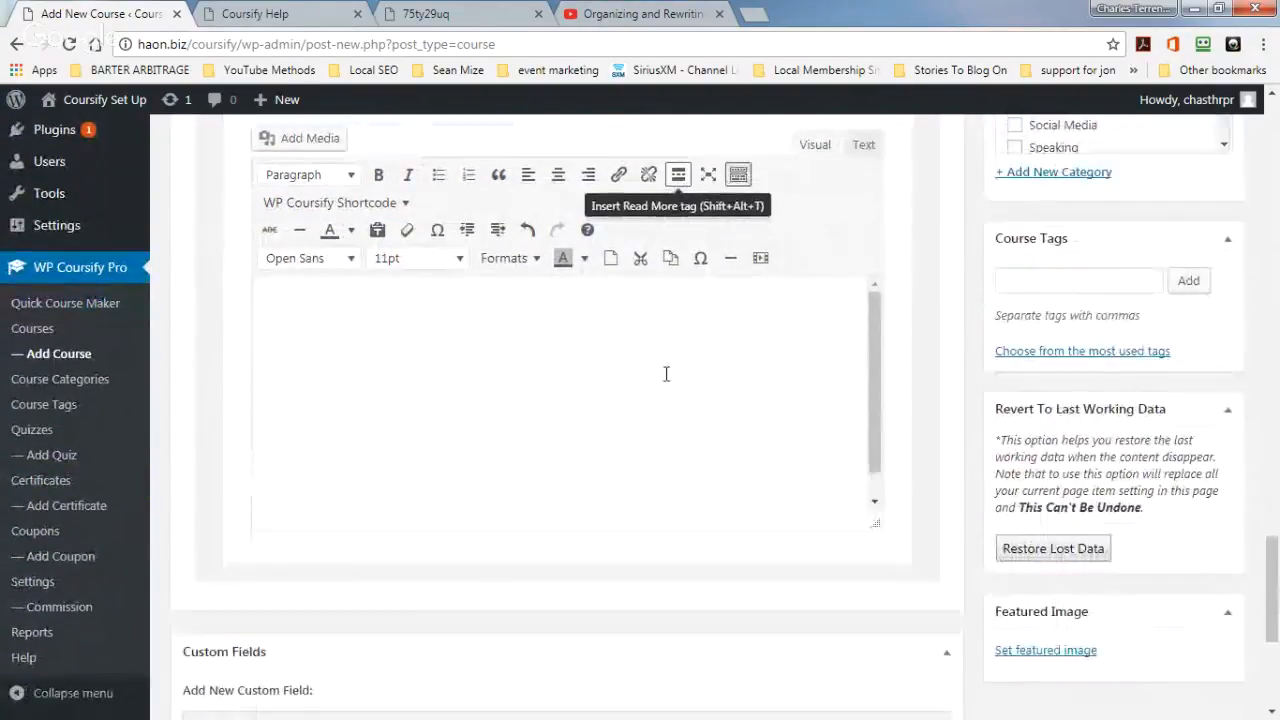
pyautogui.click(759, 251)
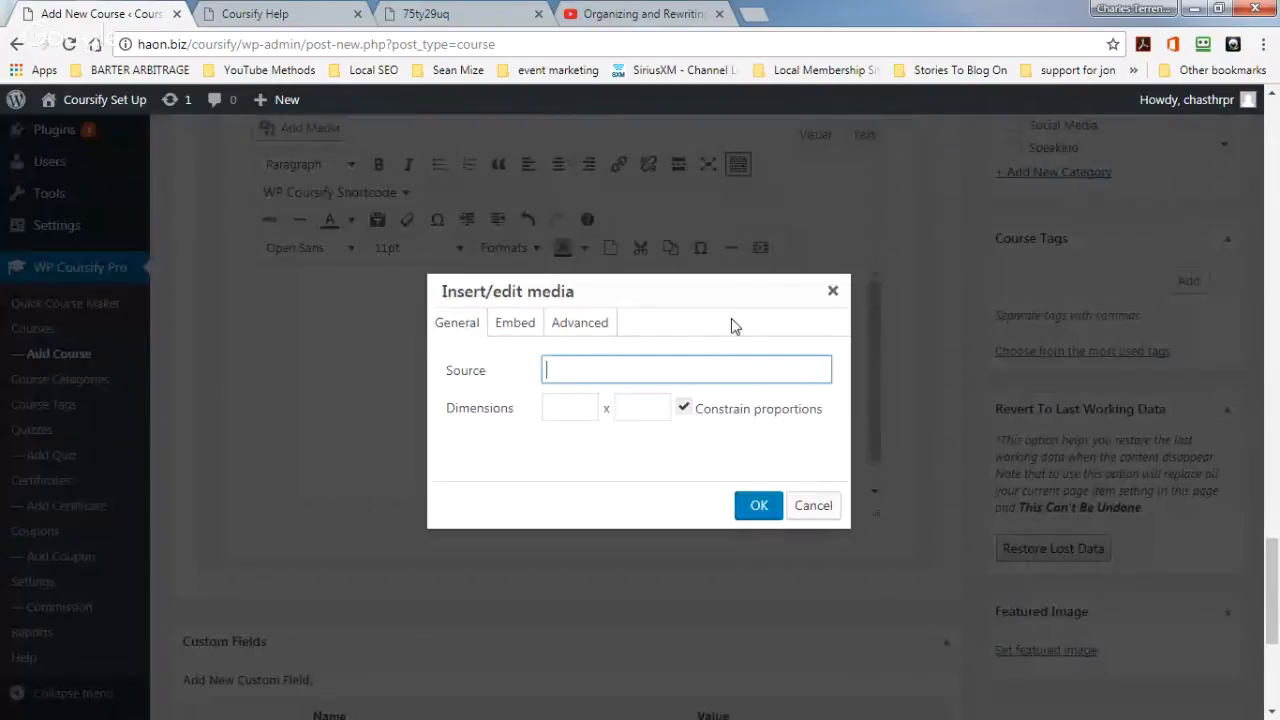
pyautogui.click(506, 330)
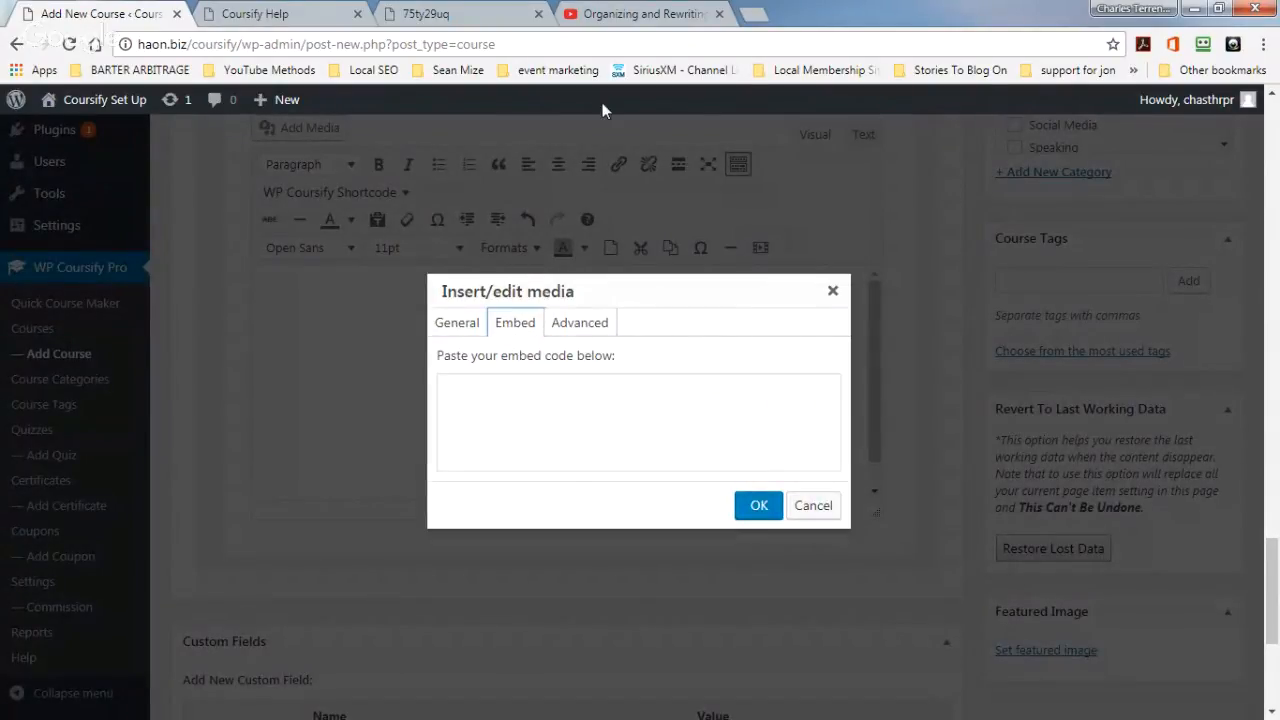
# Return to the YouTube video and show its embed code with the expanded preview and player options.
pyautogui.click(652, 17)
pyautogui.scroll(-3, 206, 423)
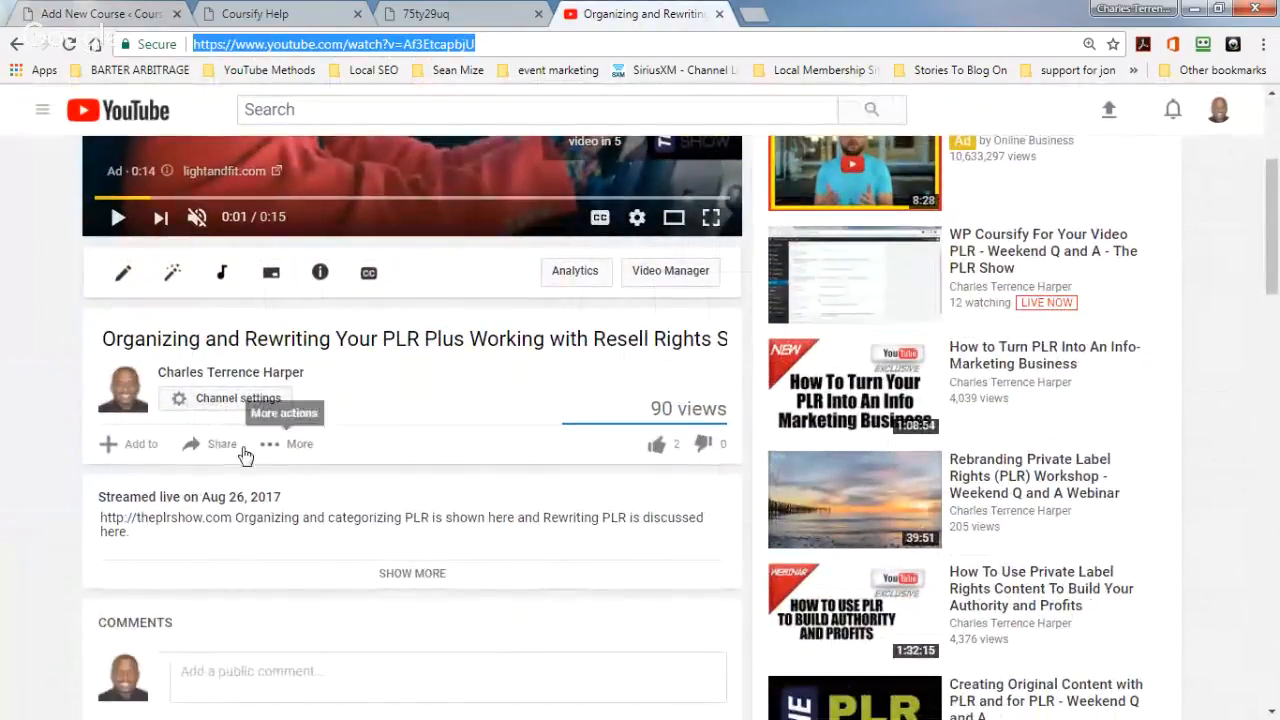
pyautogui.scroll(-1, 284, 453)
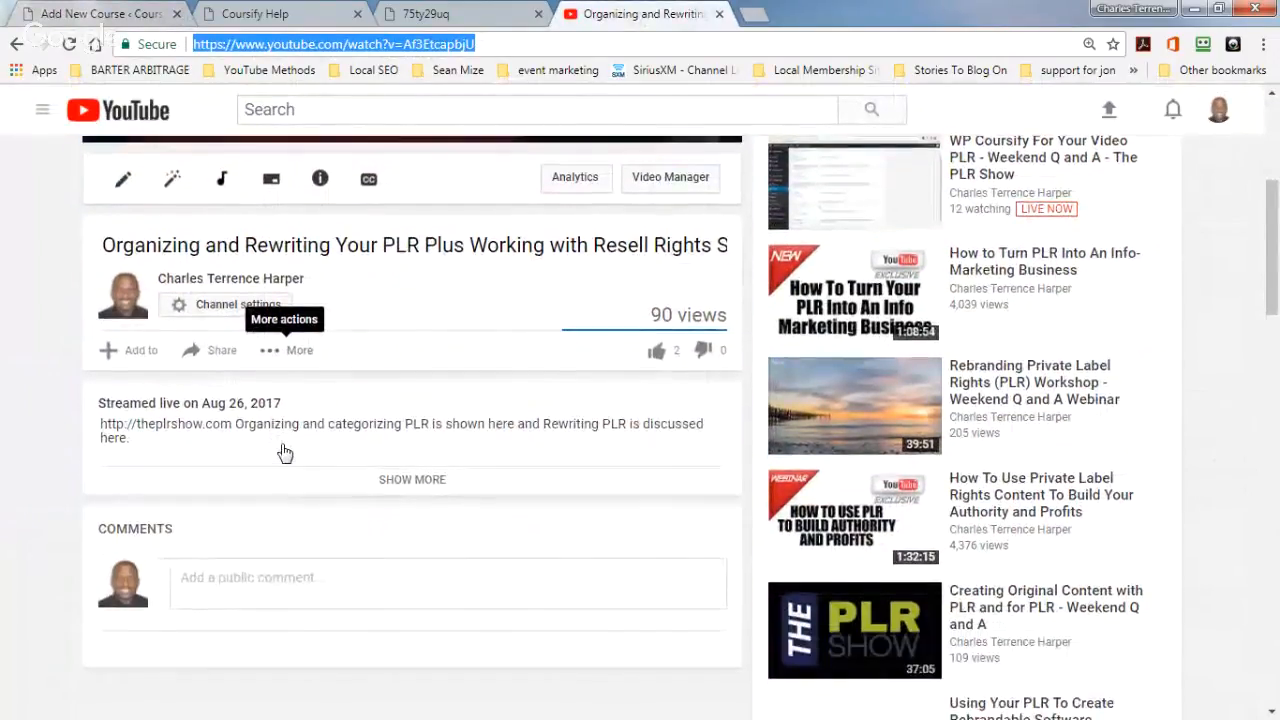
pyautogui.click(224, 352)
pyautogui.scroll(-1, 222, 345)
pyautogui.click(200, 309)
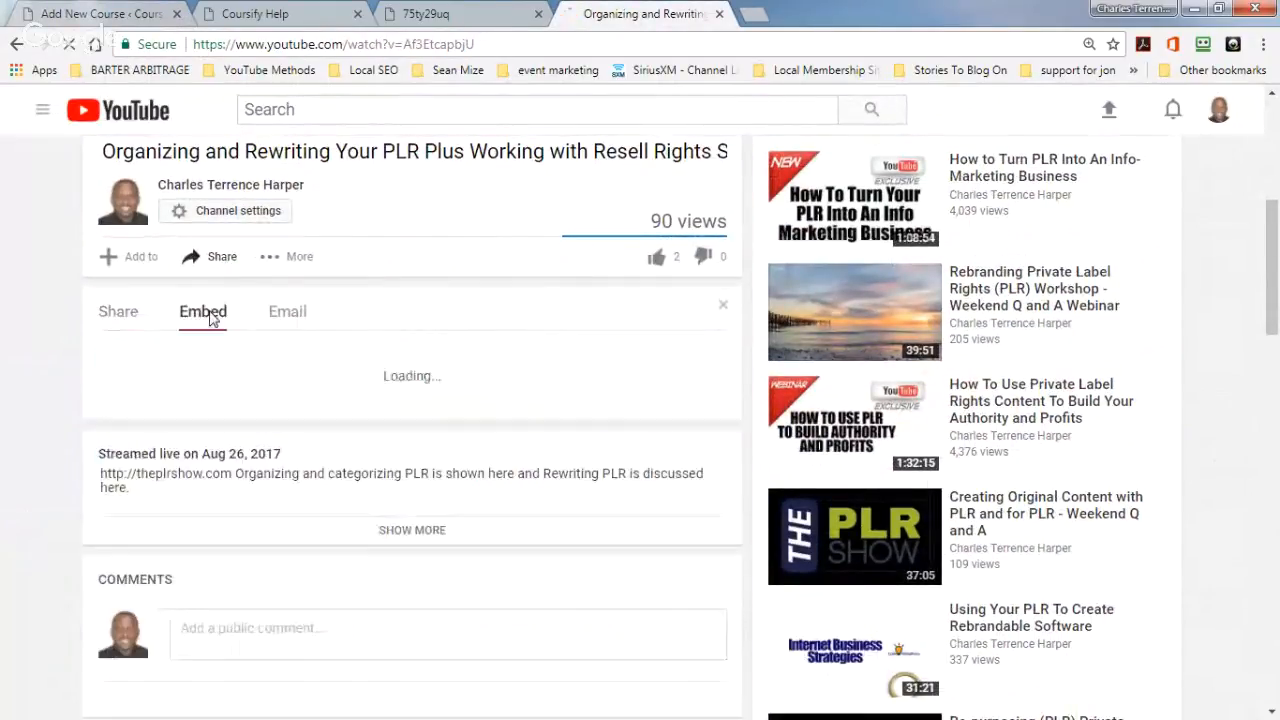
pyautogui.scroll(-2, 210, 329)
pyautogui.scroll(-1, 210, 329)
pyautogui.scroll(2, 209, 326)
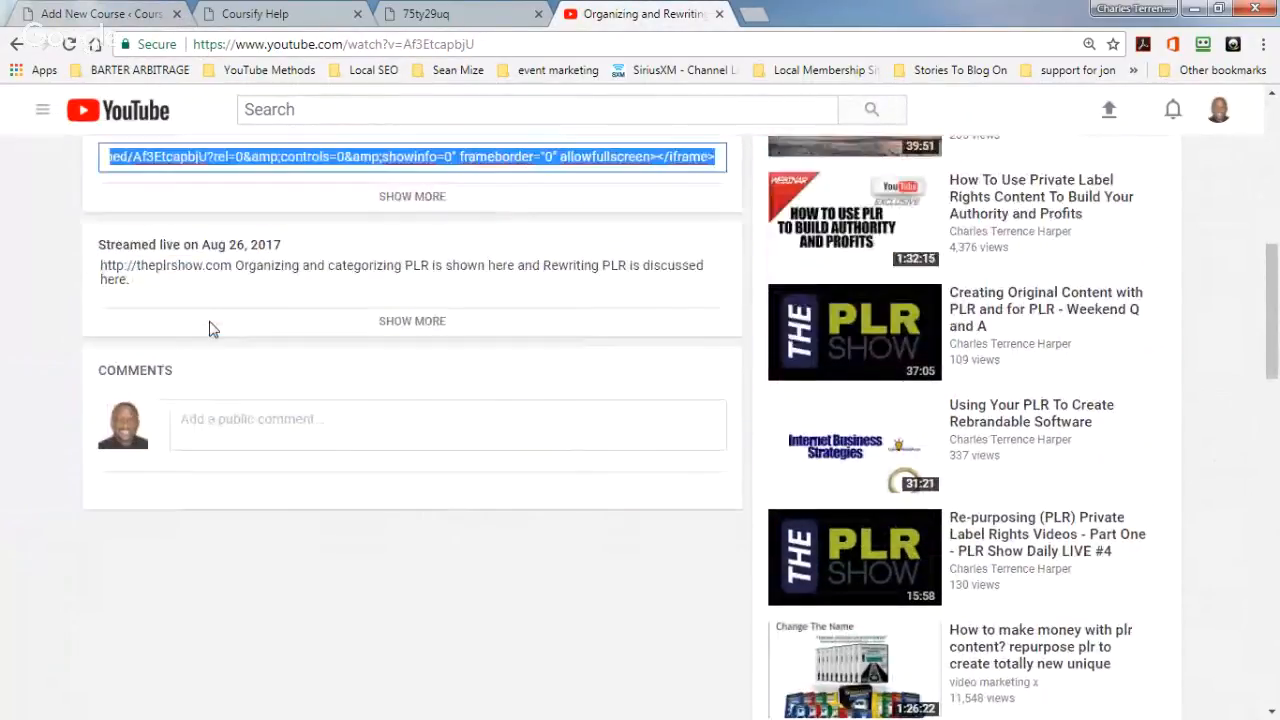
pyautogui.click(400, 312)
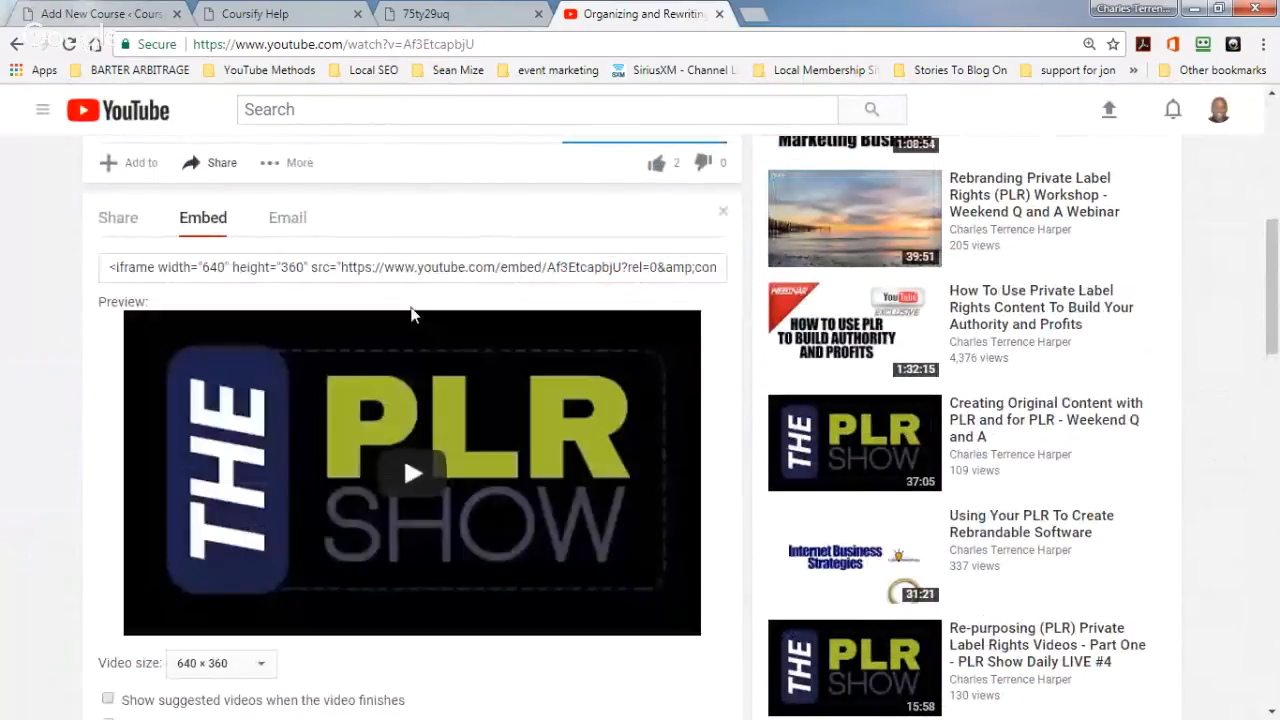
# Review the embed player options and copy the video's complete 640 × 360 iframe code.
pyautogui.scroll(-1, 345, 383)
pyautogui.scroll(-2, 345, 383)
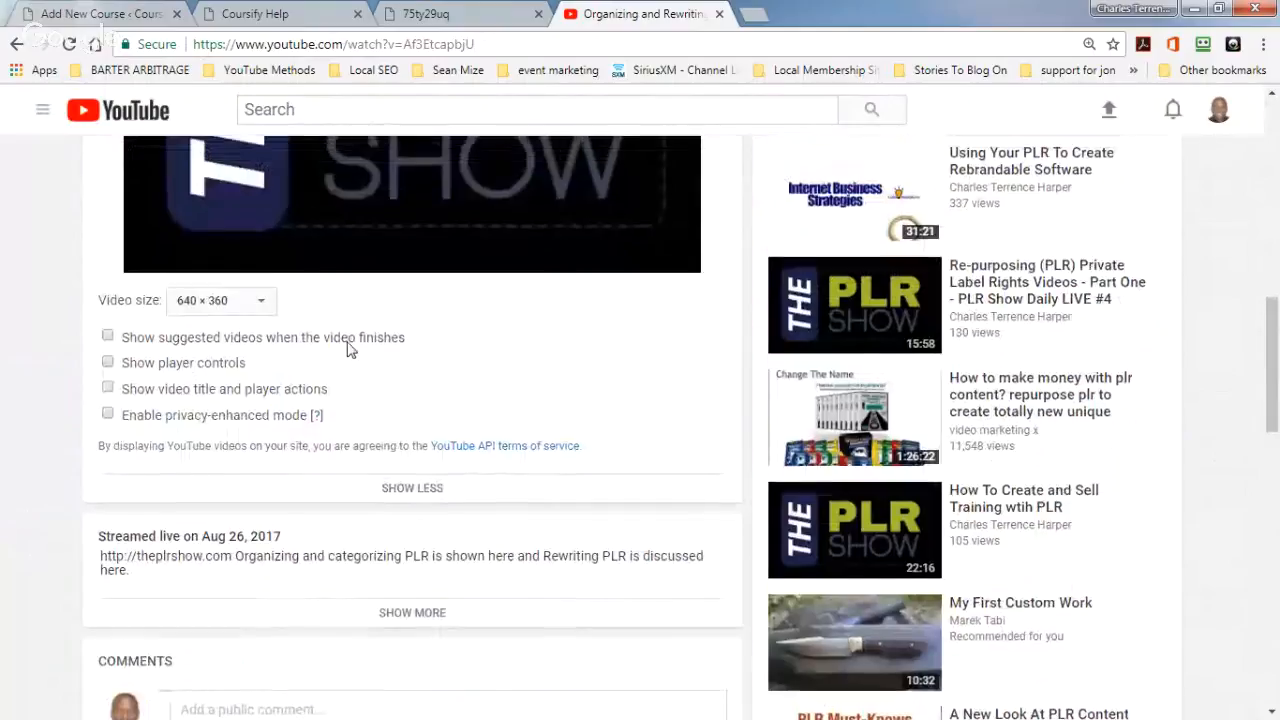
pyautogui.scroll(2, 349, 349)
pyautogui.scroll(-1, 350, 400)
pyautogui.scroll(-1, 350, 404)
pyautogui.scroll(3, 350, 404)
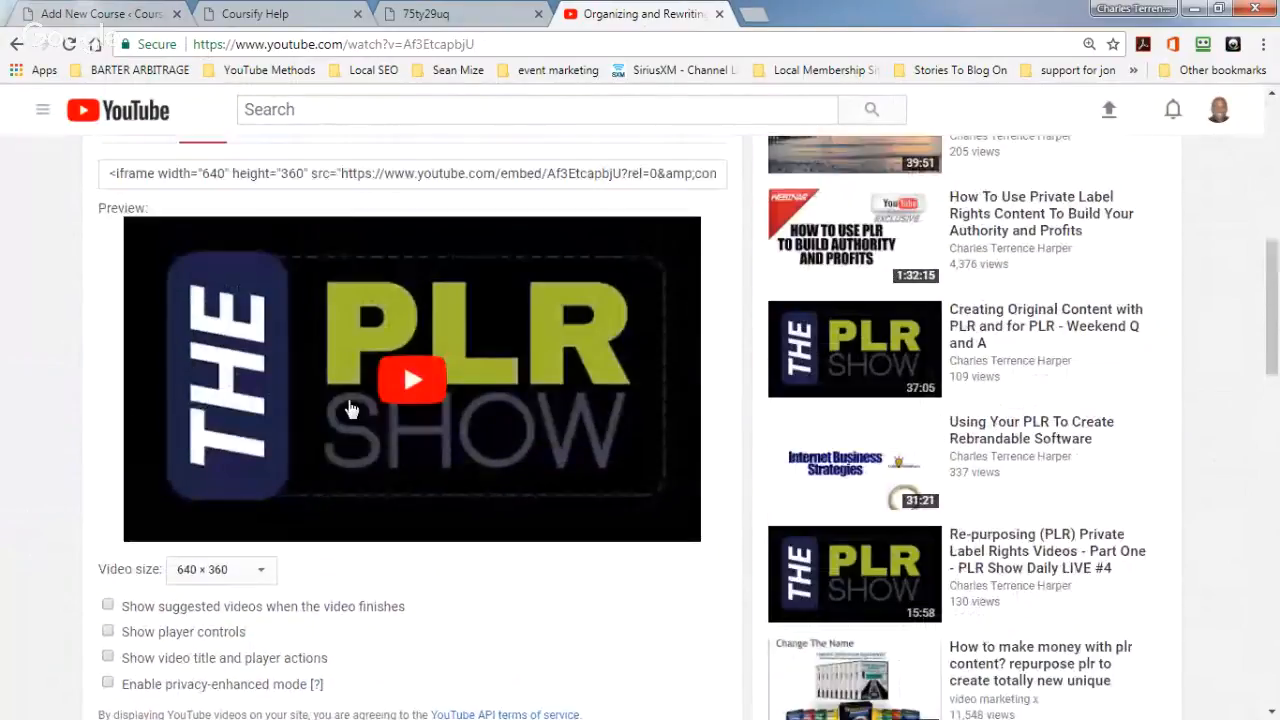
pyautogui.click(357, 175)
pyautogui.rightClick(357, 175)
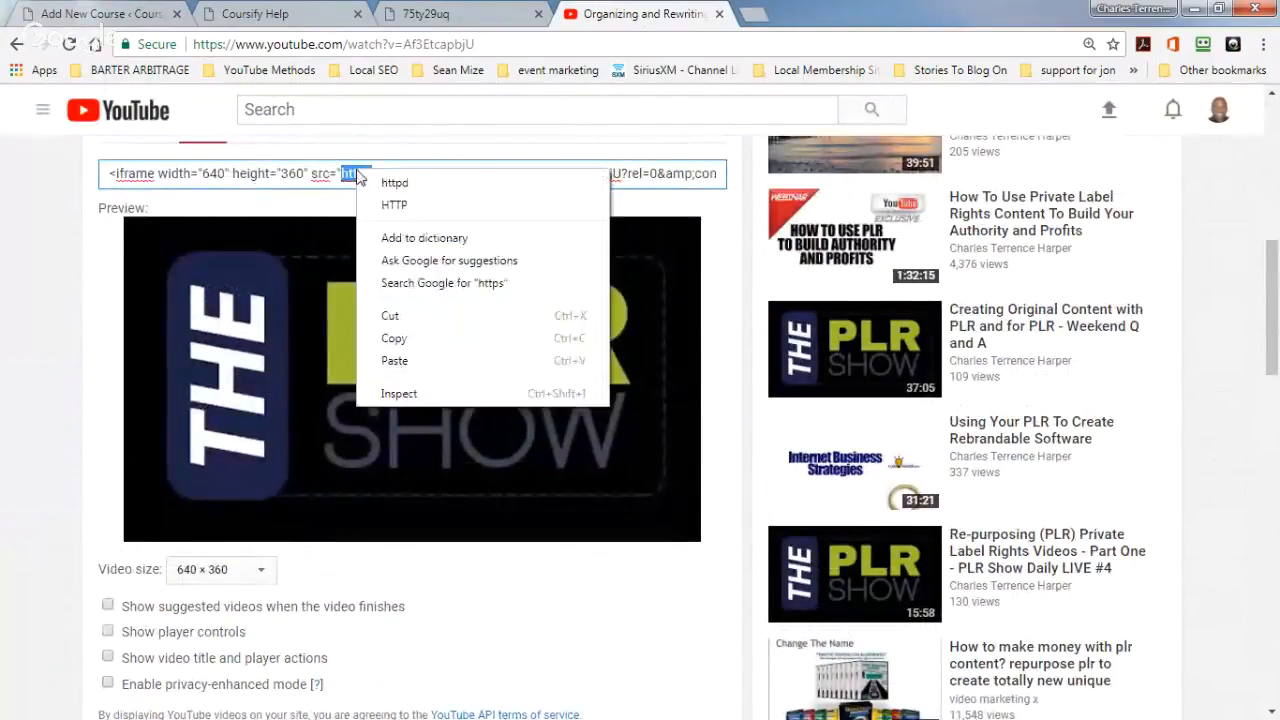
pyautogui.click(353, 174)
pyautogui.hotkey('ctrl', 'a')
pyautogui.rightClick(335, 176)
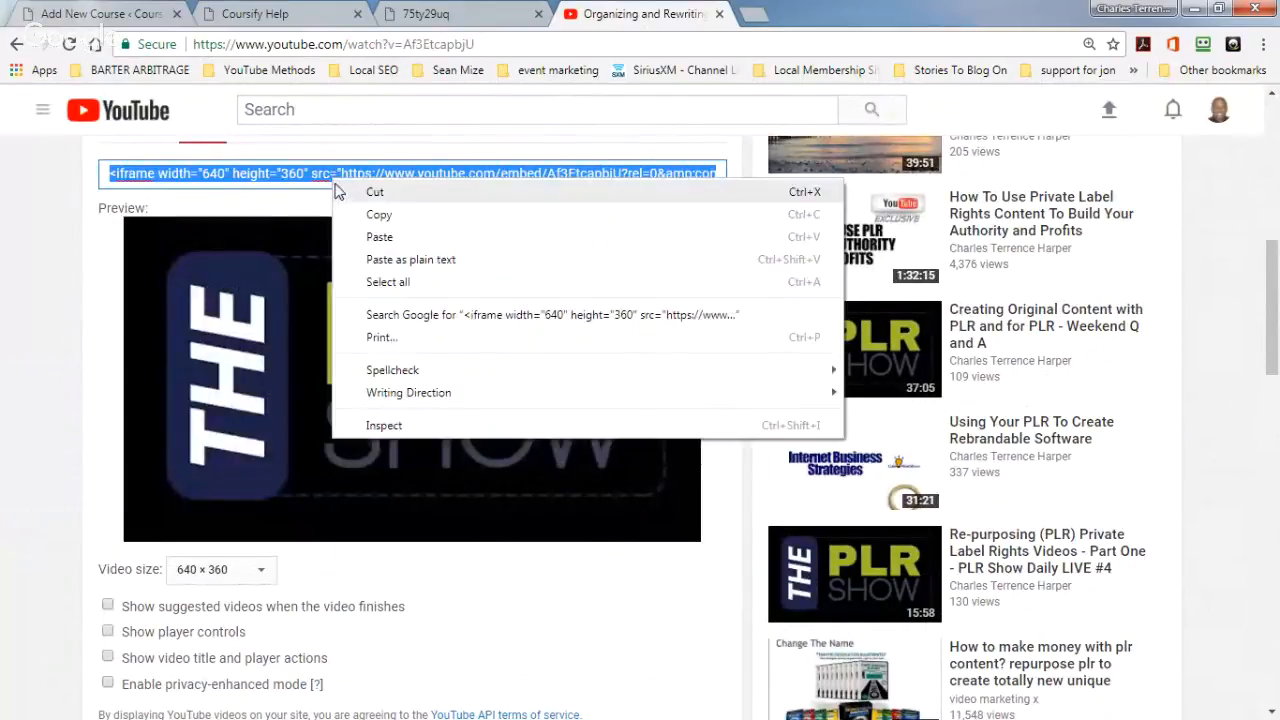
pyautogui.click(366, 211)
# Return to the course form and paste the YouTube iframe code as the second lecture's media embed code.
pyautogui.click(300, 14)
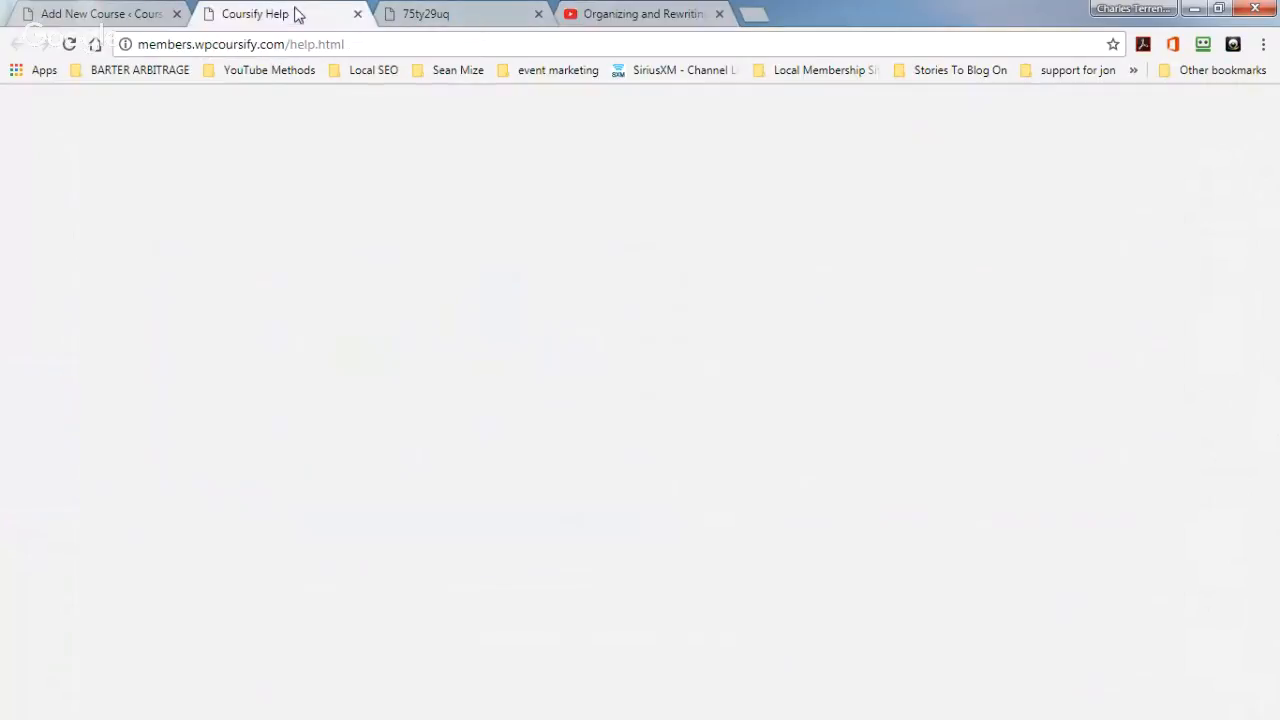
pyautogui.click(124, 16)
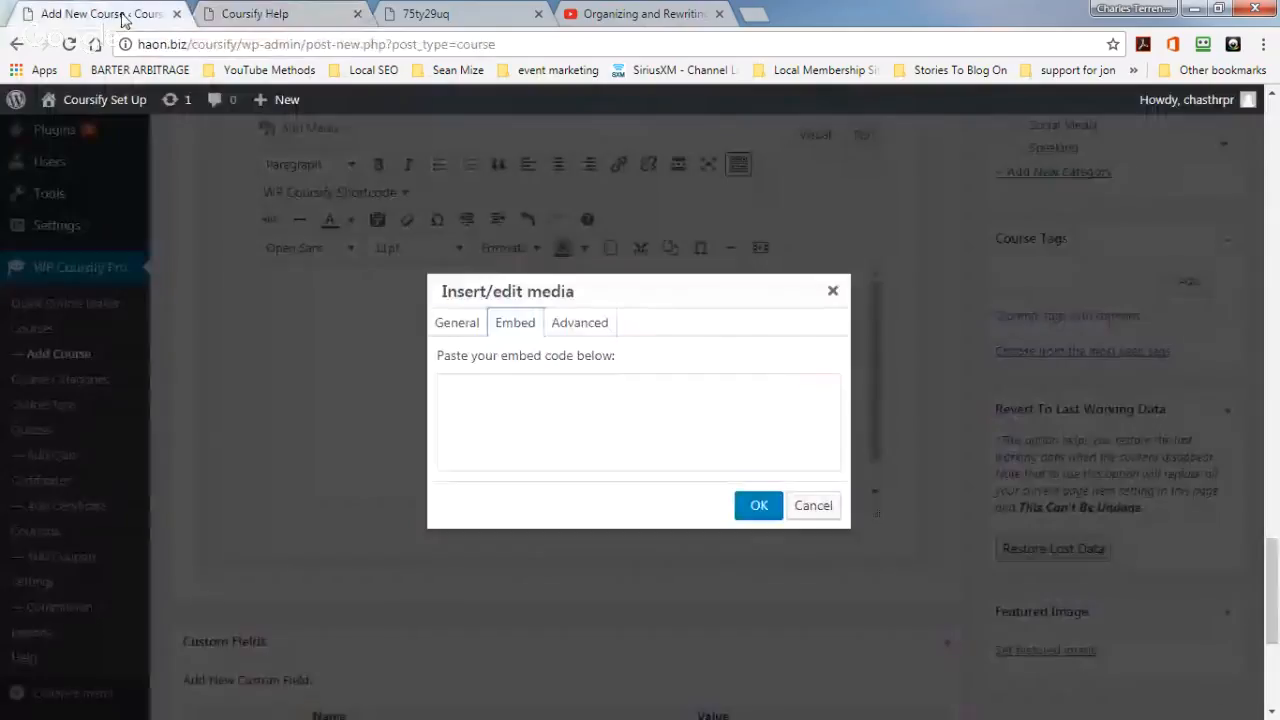
pyautogui.click(455, 382)
pyautogui.rightClick(463, 386)
pyautogui.click(510, 499)
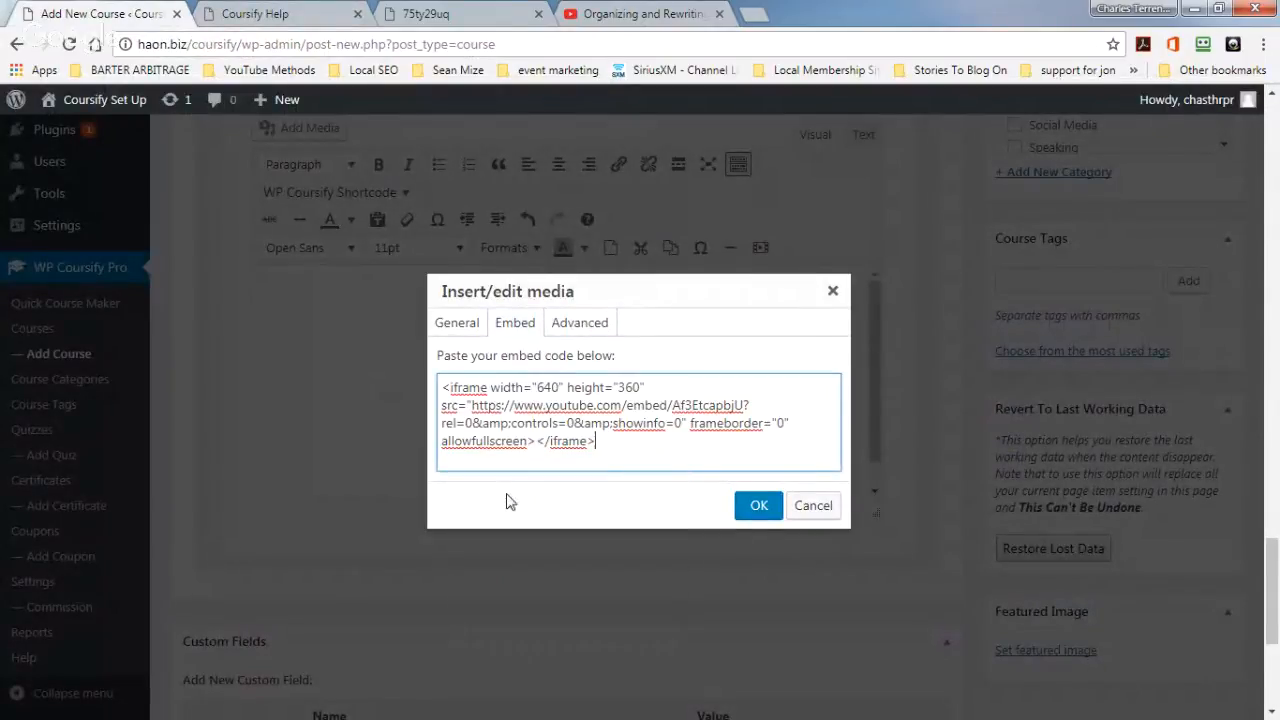
# Insert the pasted YouTube embed code into the second lecture's content.
pyautogui.click(748, 506)
pyautogui.scroll(4, 714, 485)
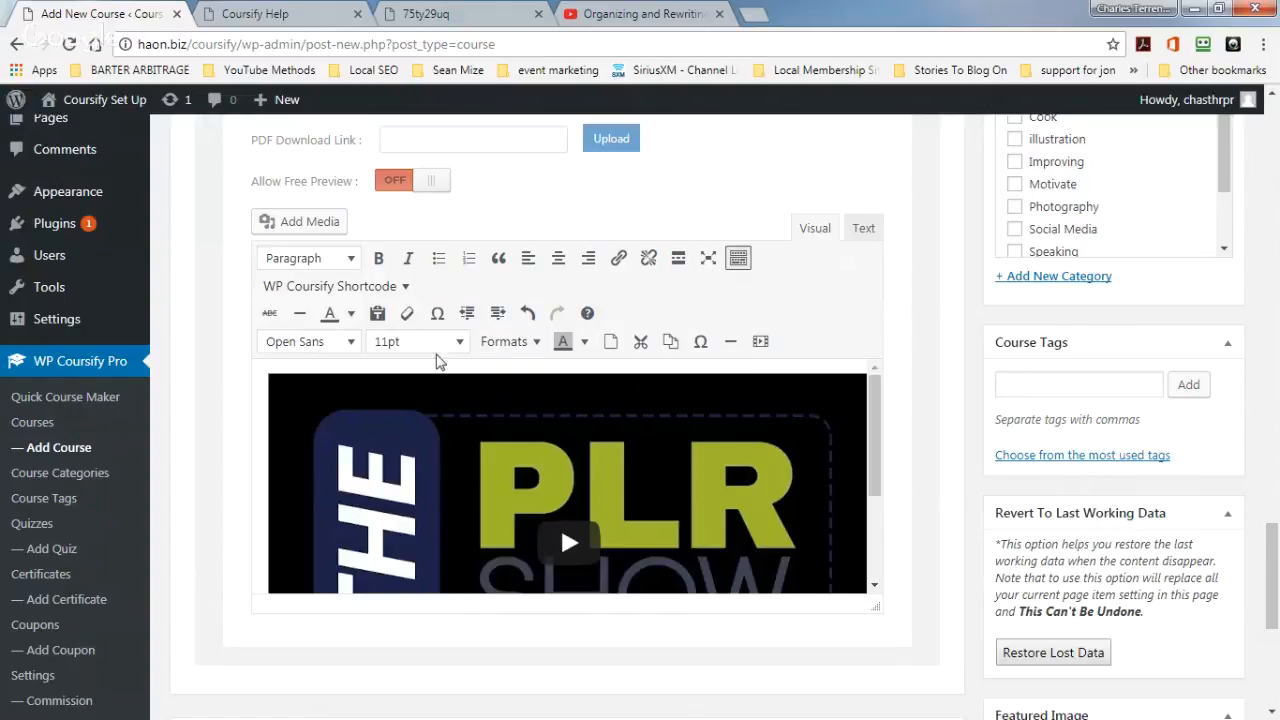
# Open the WP Coursify Review video at vimeo.com/178807718 in a new browser tab.
pyautogui.click(757, 20)
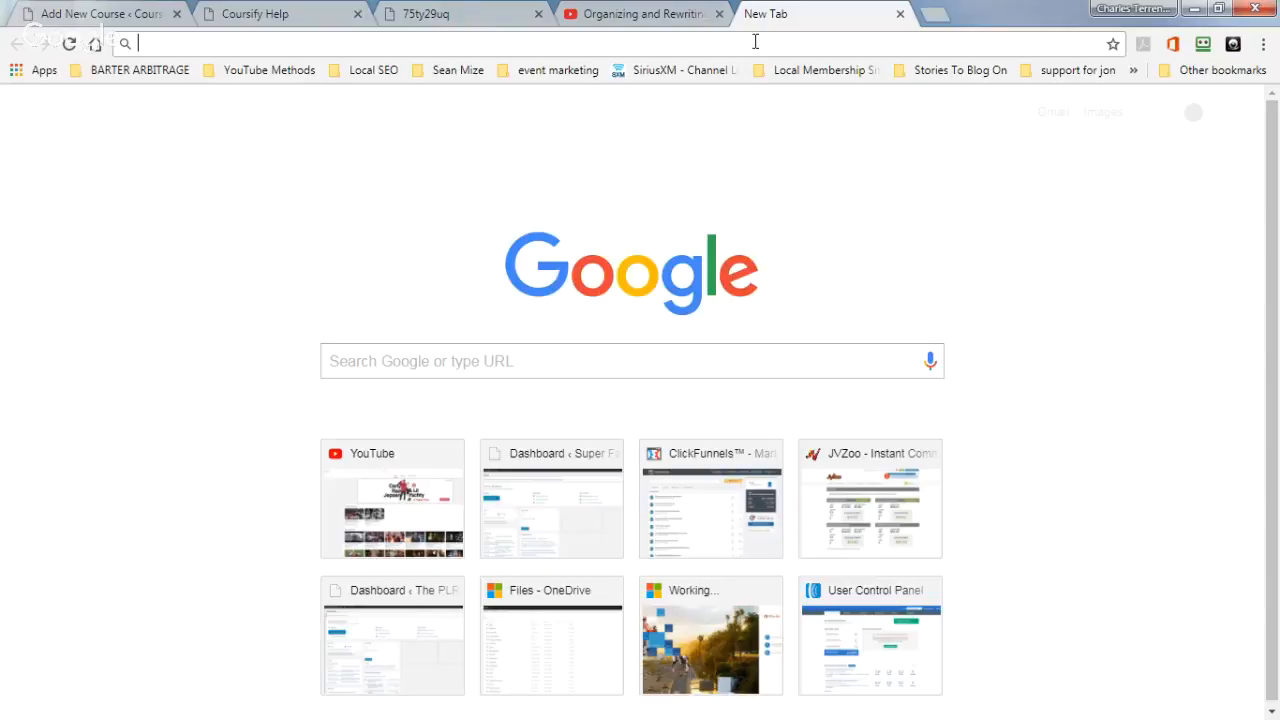
pyautogui.write('video')
pyautogui.press('BackSpace')
pyautogui.press('BackSpace')
pyautogui.press('BackSpace')
pyautogui.press('BackSpace')
pyautogui.write('meo')
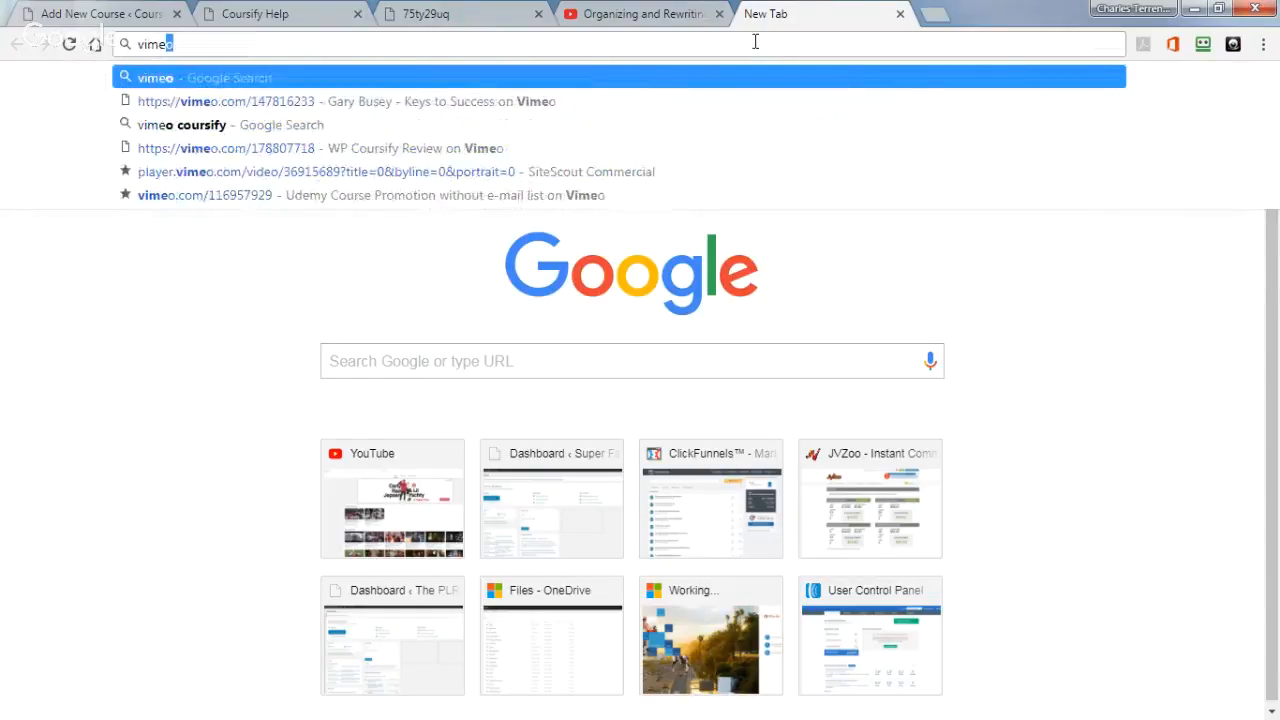
pyautogui.press('Down')
pyautogui.press('Down')
pyautogui.press('Down')
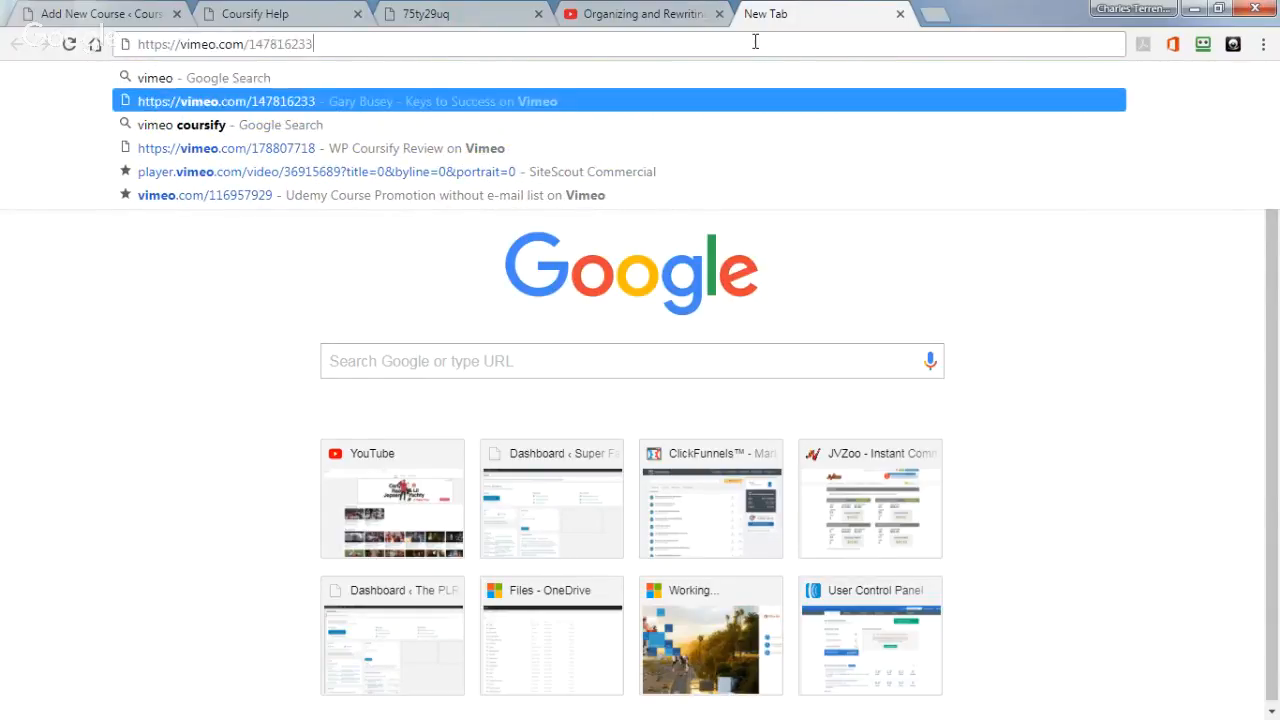
pyautogui.press('Return')
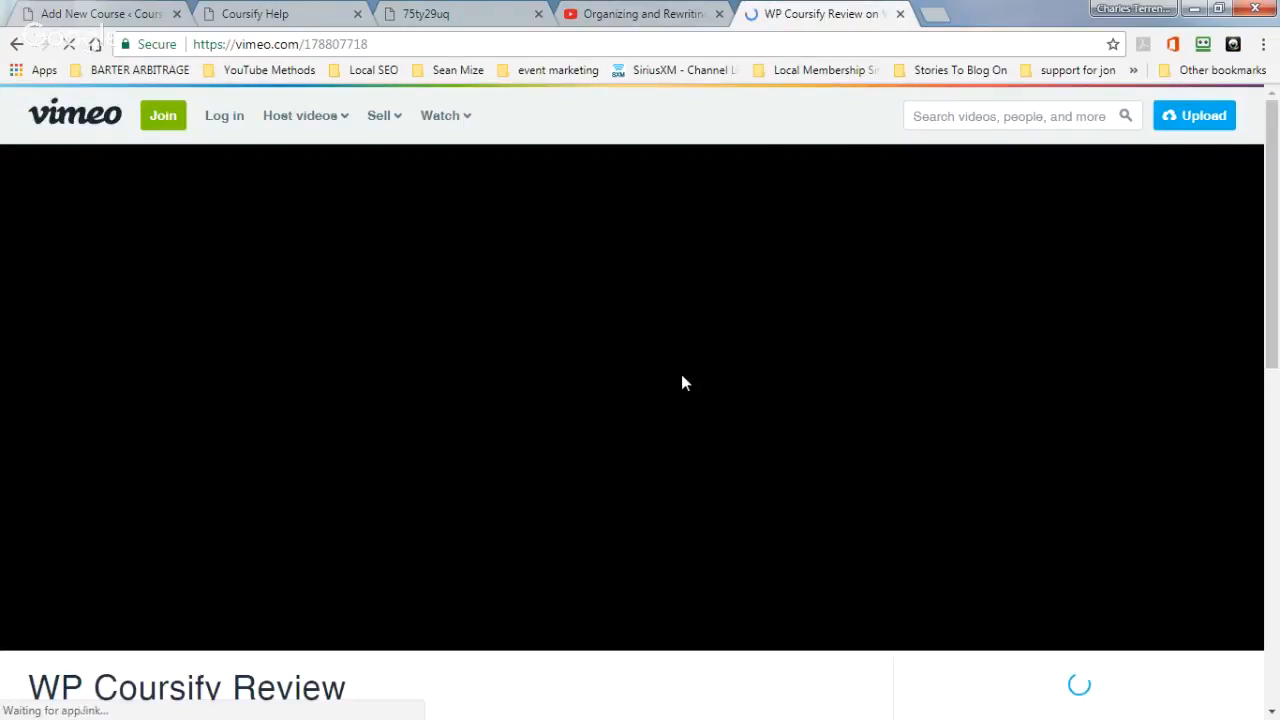
# Locate the Vimeo video's sharing option and open its Share this video dialog.
pyautogui.scroll(-6, 402, 423)
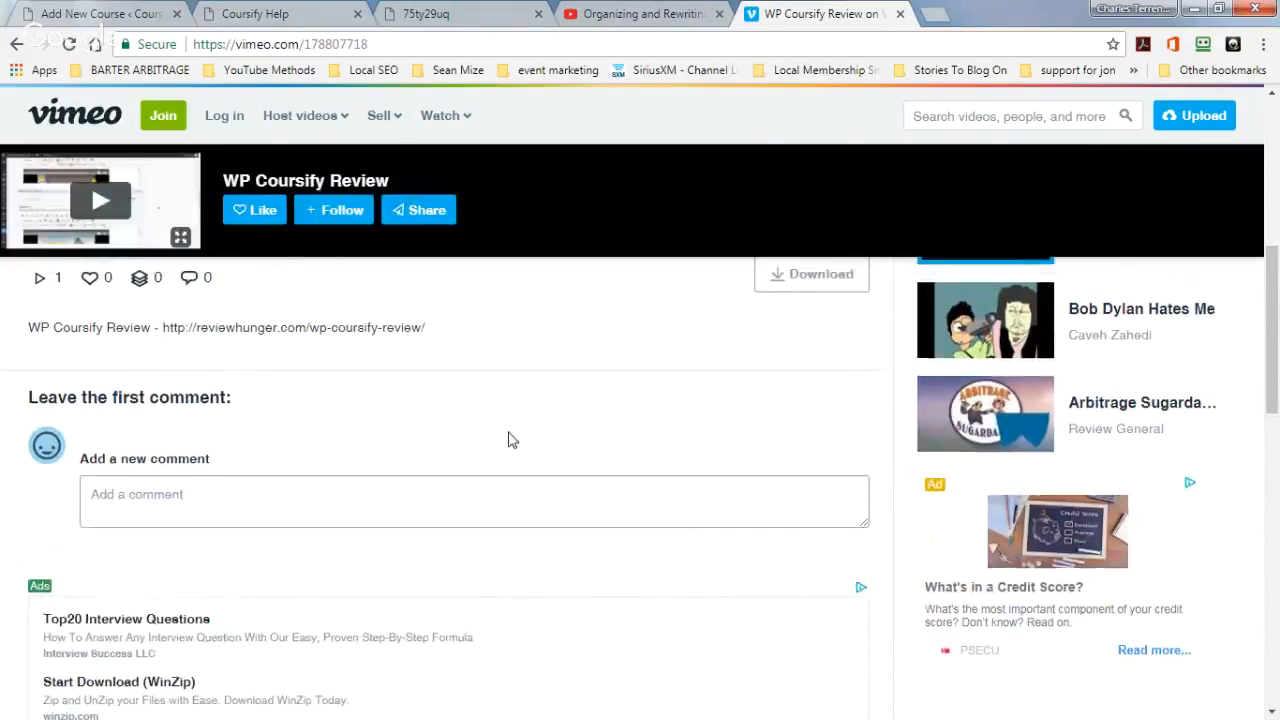
pyautogui.scroll(5, 509, 437)
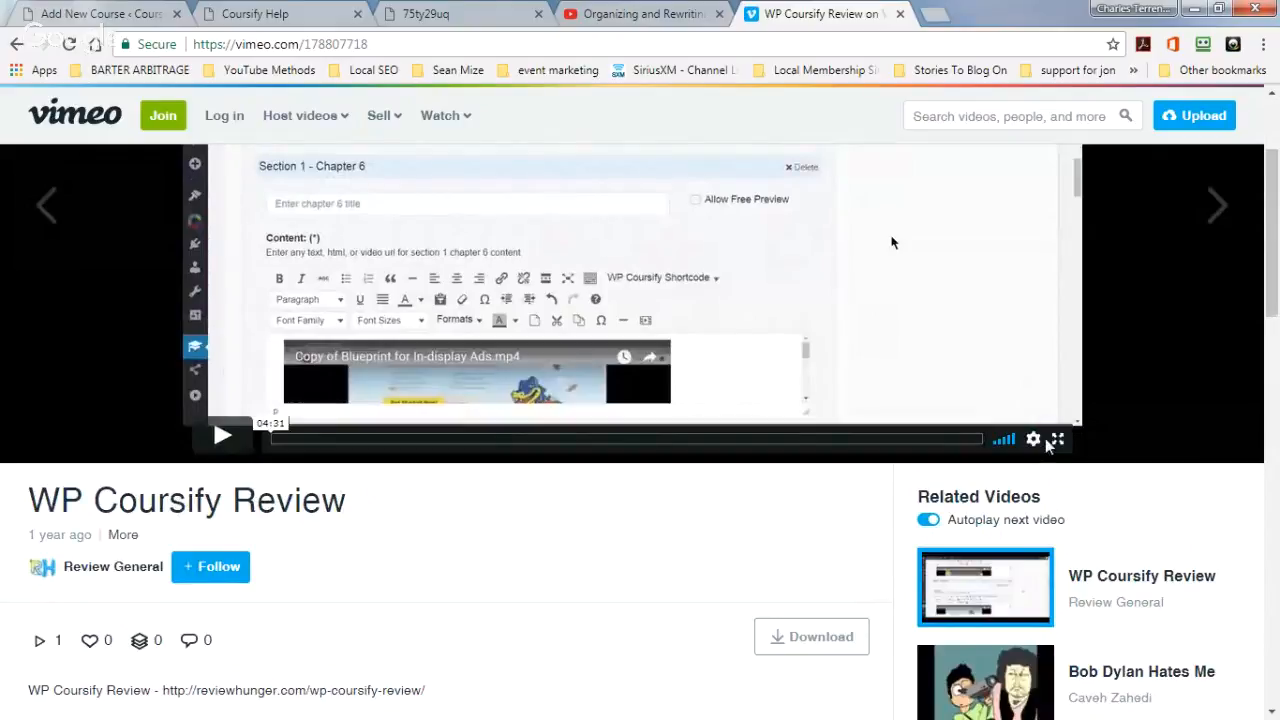
pyautogui.click(1034, 441)
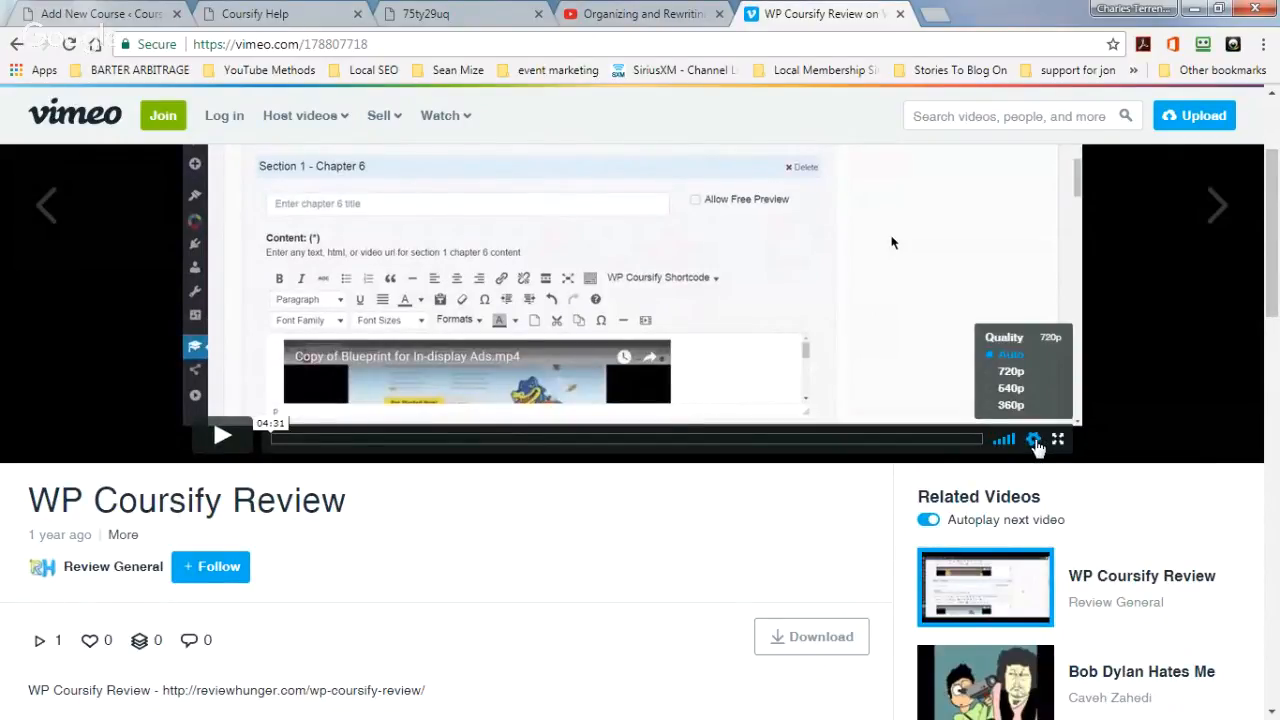
pyautogui.click(1036, 443)
pyautogui.scroll(2, 1062, 443)
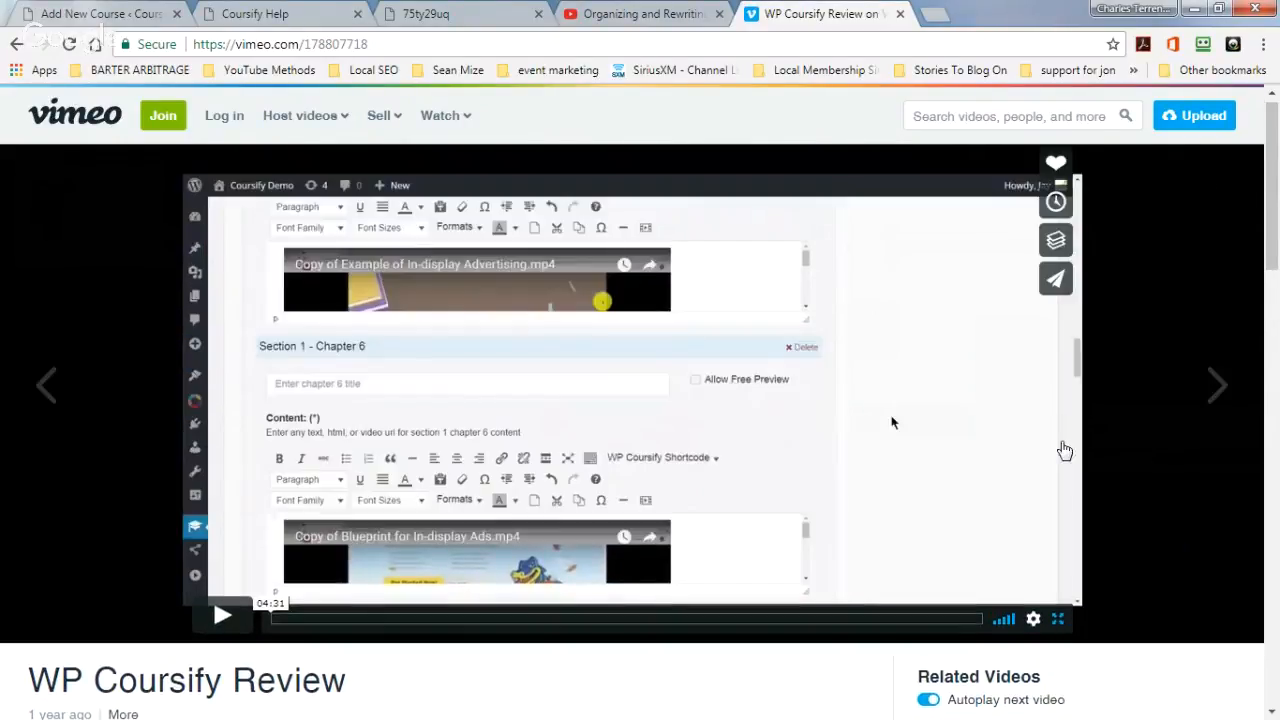
pyautogui.click(1068, 282)
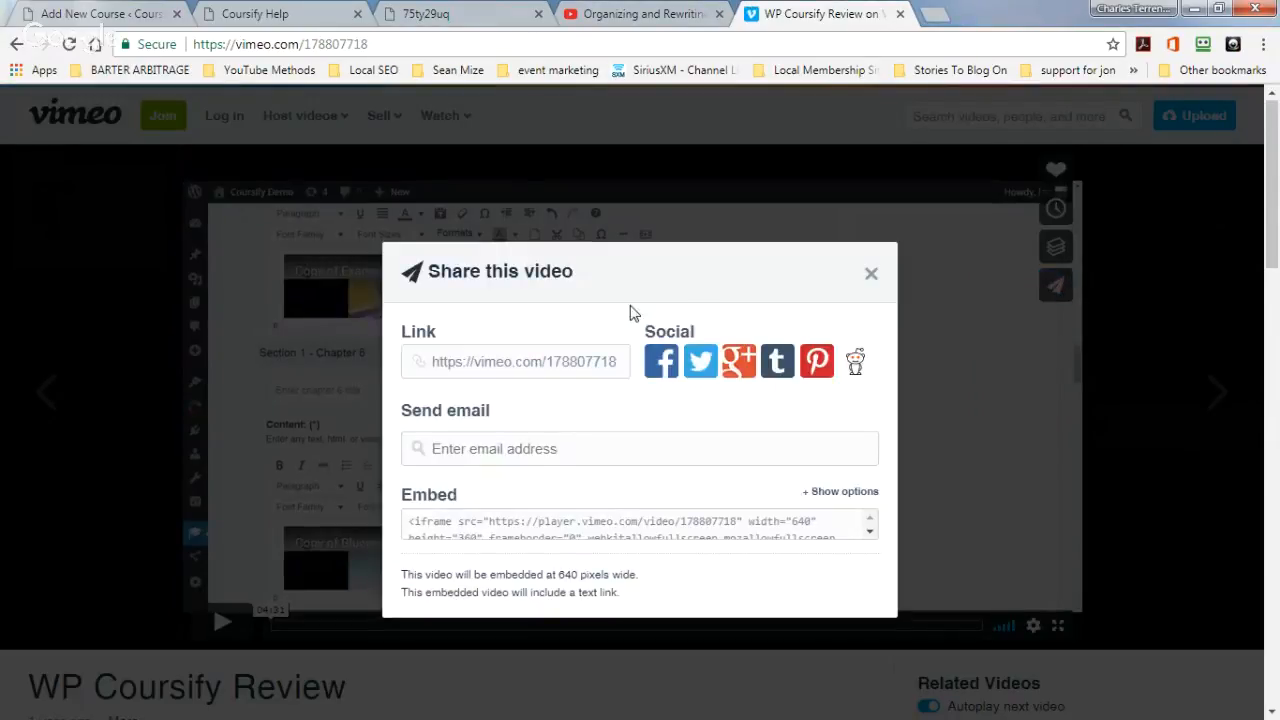
# Copy the Vimeo video's complete embed code from the share dialog.
pyautogui.scroll(-1, 578, 355)
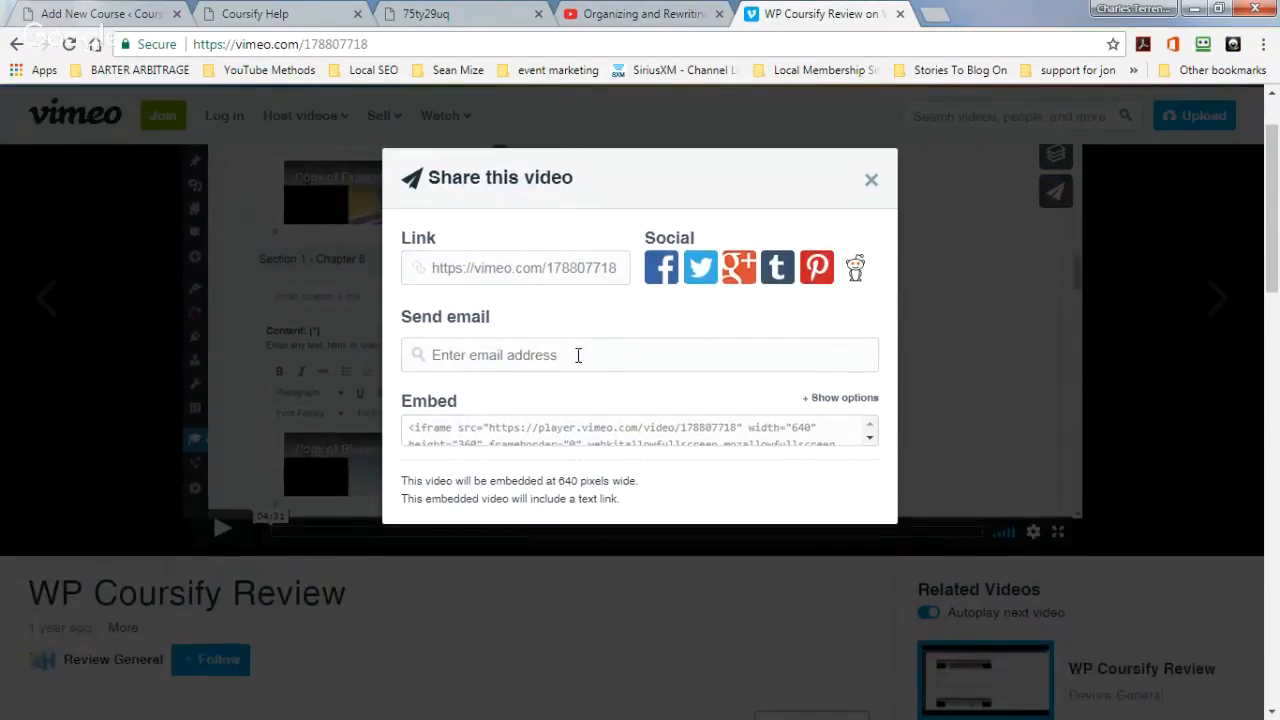
pyautogui.click(410, 433)
pyautogui.click(408, 433)
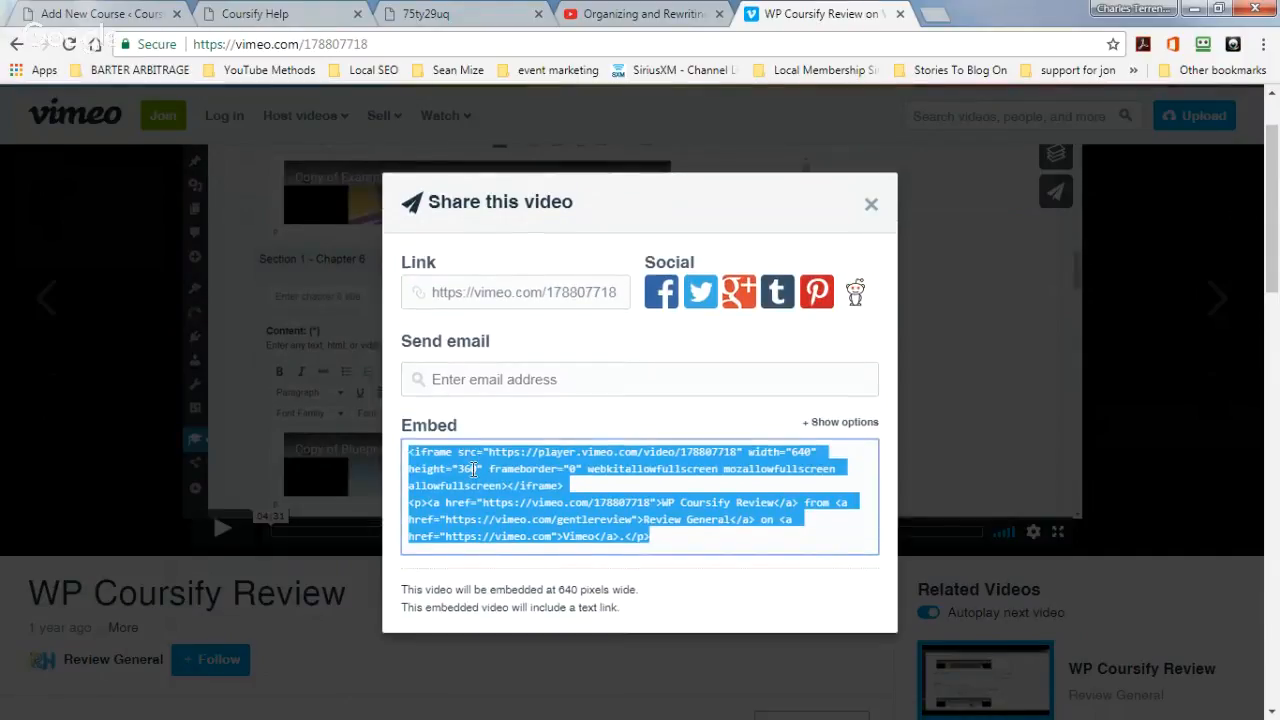
pyautogui.rightClick(472, 468)
pyautogui.click(508, 485)
# Return to the Add New Course form and add a third lecture to the section.
pyautogui.click(113, 13)
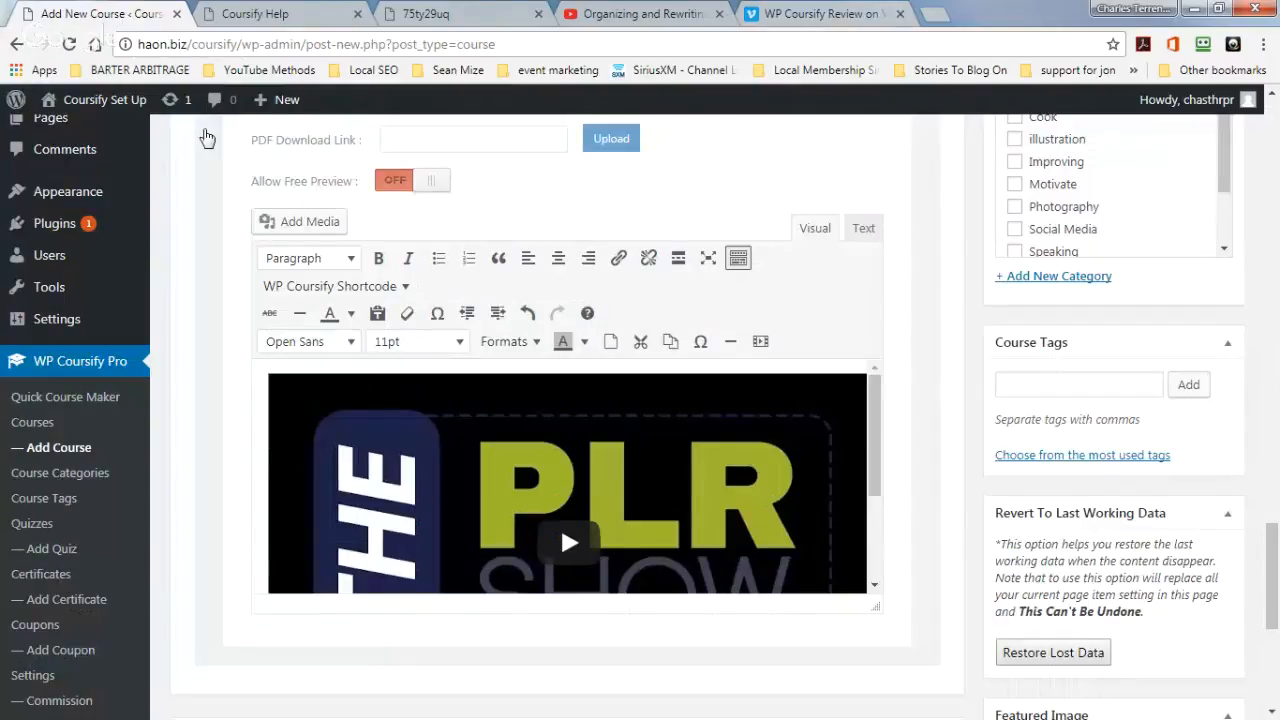
pyautogui.scroll(4, 603, 366)
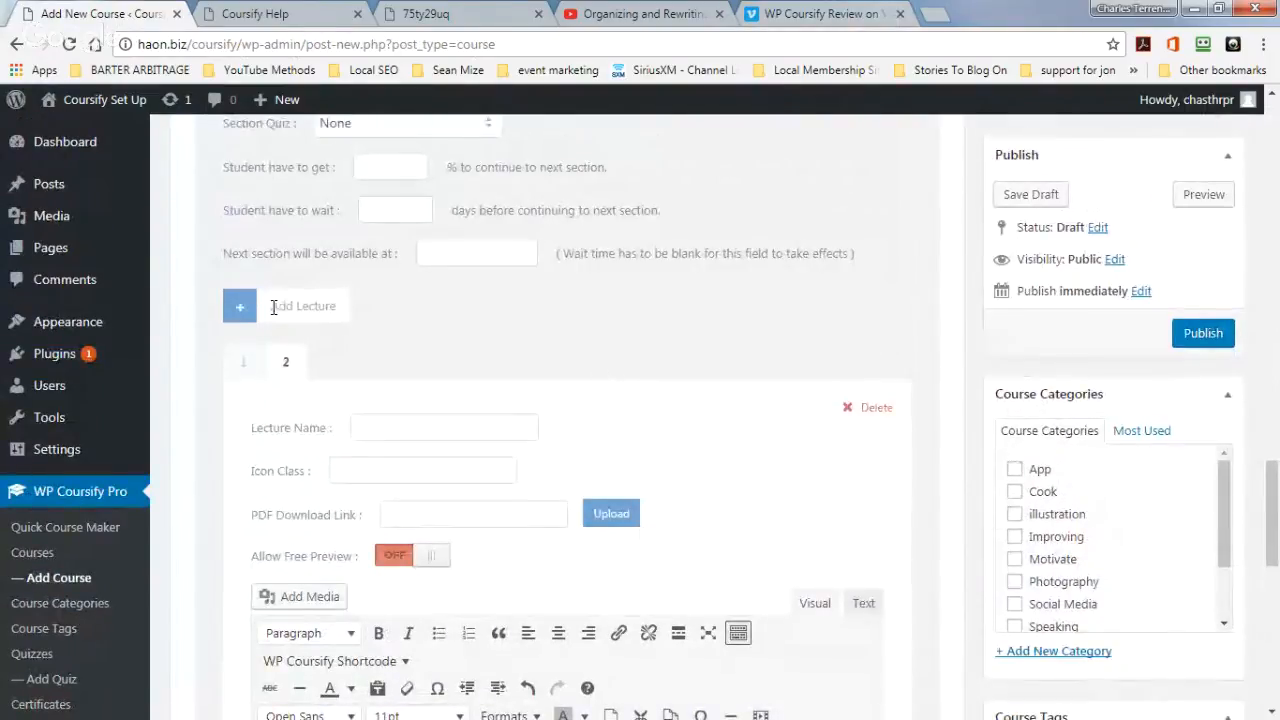
pyautogui.click(240, 306)
# Insert the copied Vimeo embed code as media in the third lecture's content.
pyautogui.scroll(-3, 780, 440)
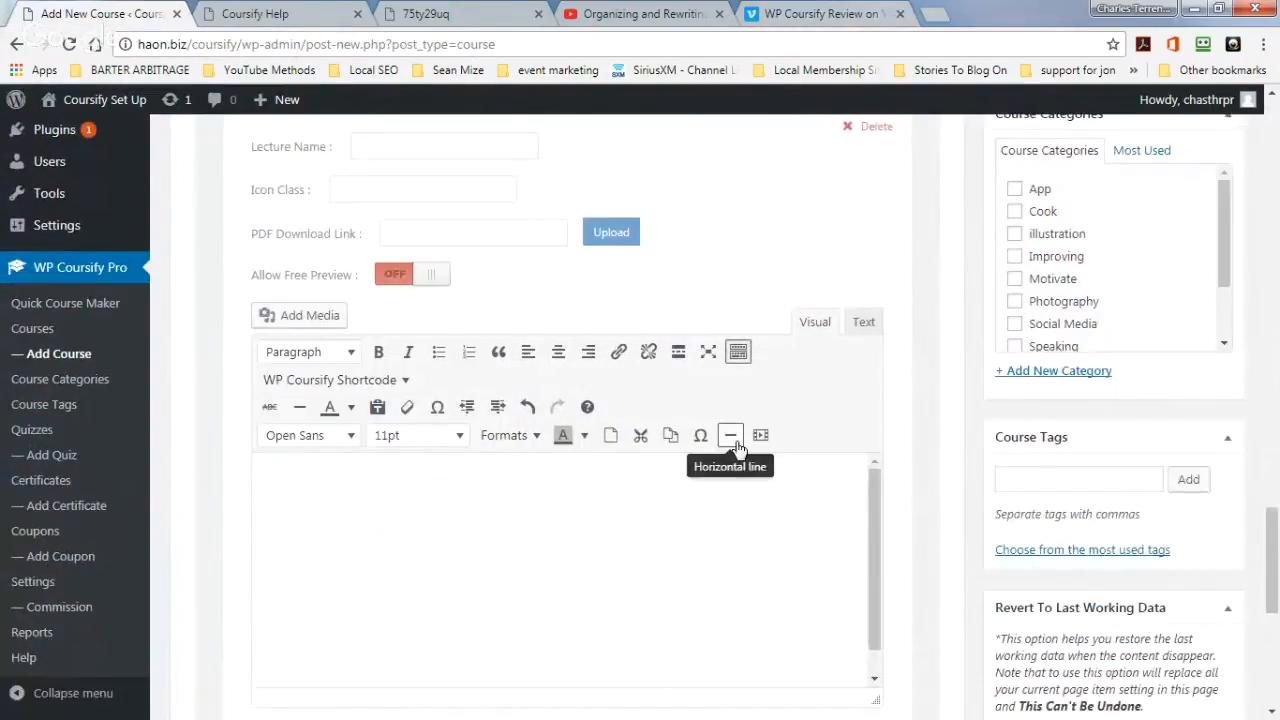
pyautogui.scroll(-1, 737, 445)
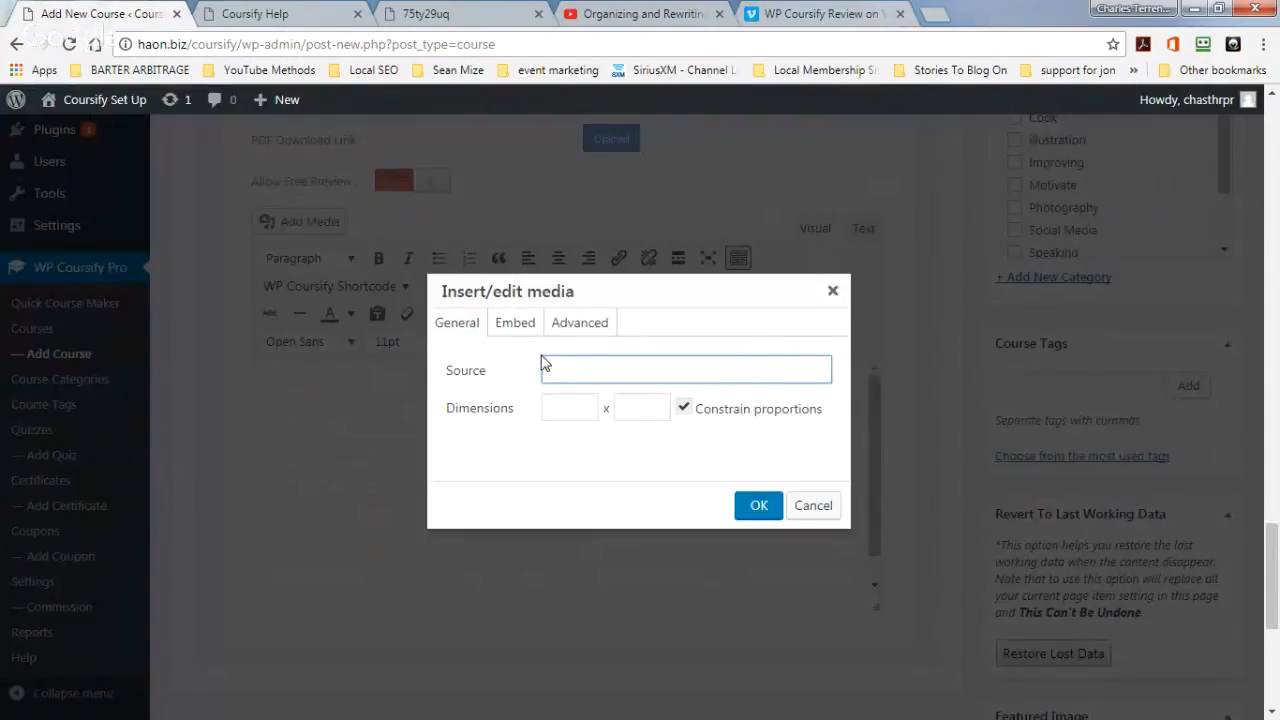
pyautogui.click(514, 325)
pyautogui.click(528, 400)
pyautogui.rightClick(528, 400)
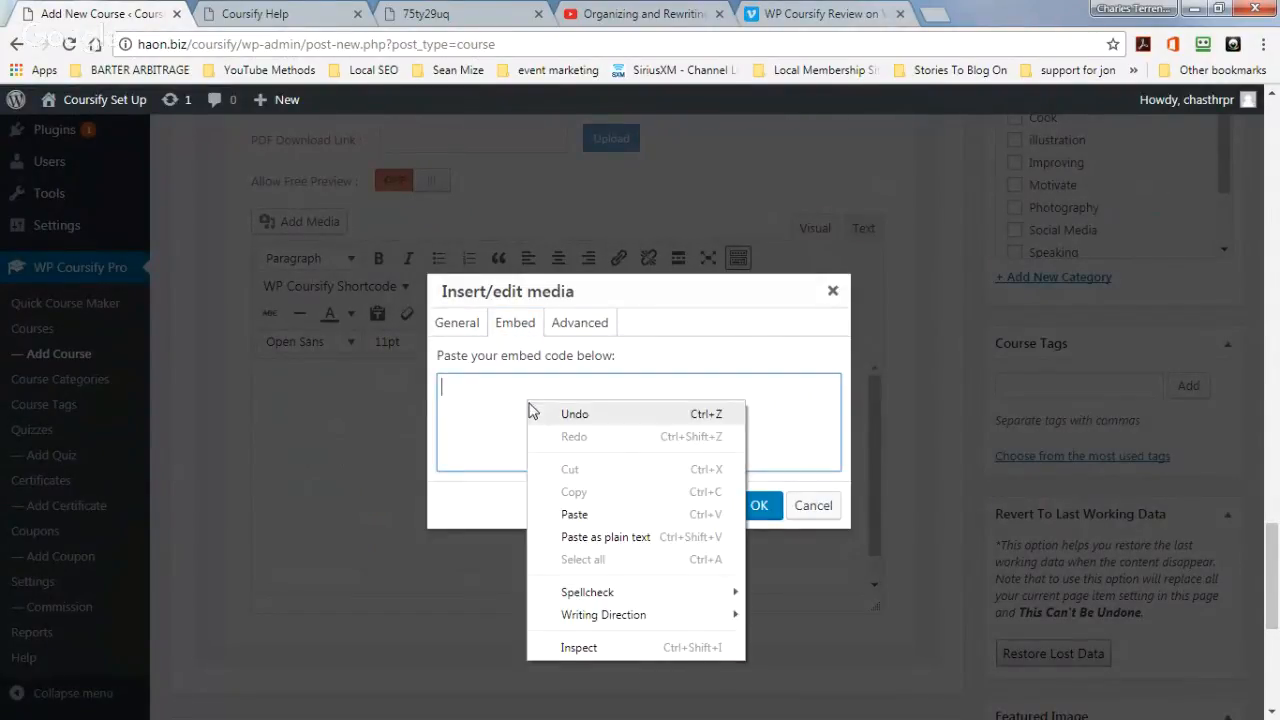
pyautogui.click(573, 517)
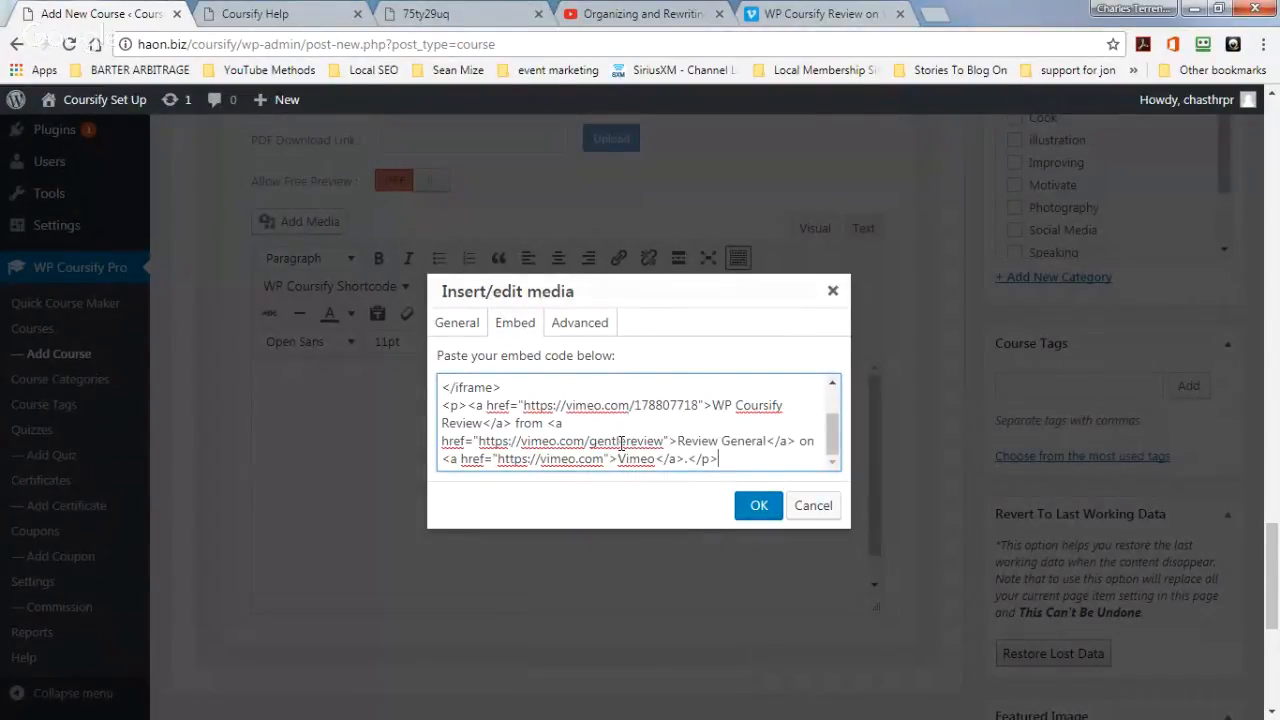
pyautogui.click(758, 510)
pyautogui.scroll(3, 755, 512)
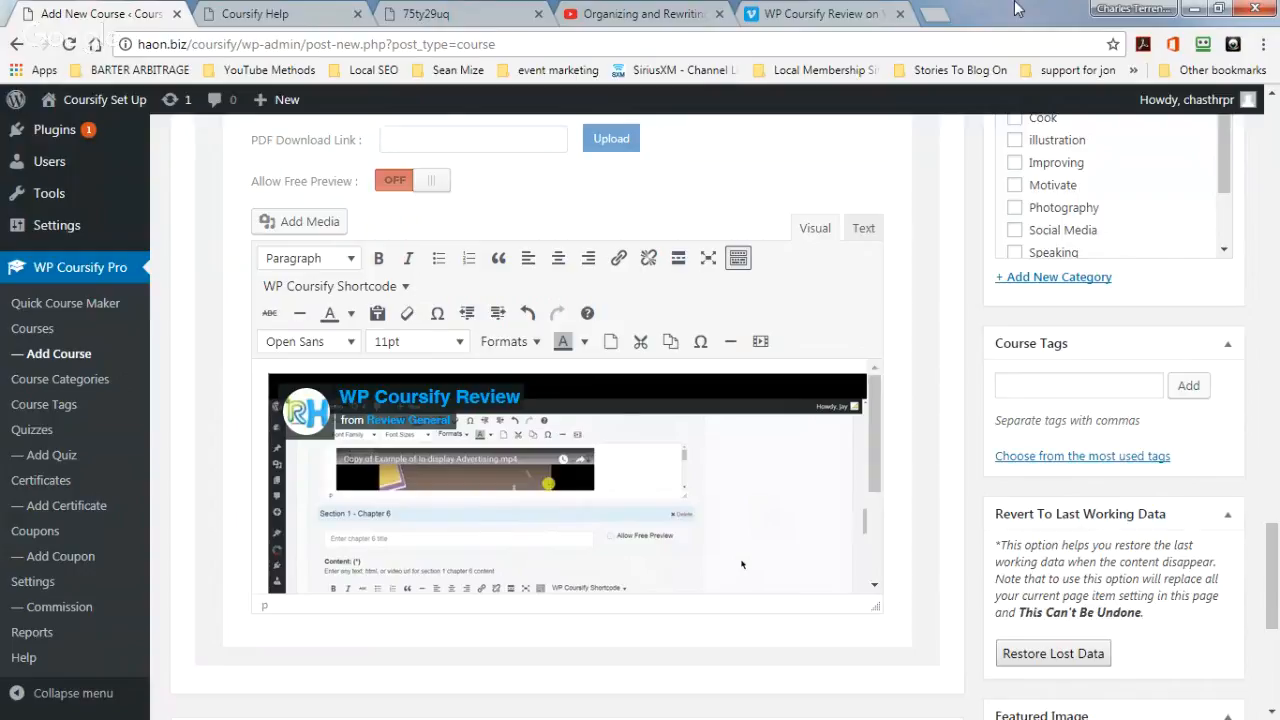
# Switch to the YouTube video, open its Info & Settings, and set its privacy to Unlisted.
pyautogui.click(660, 12)
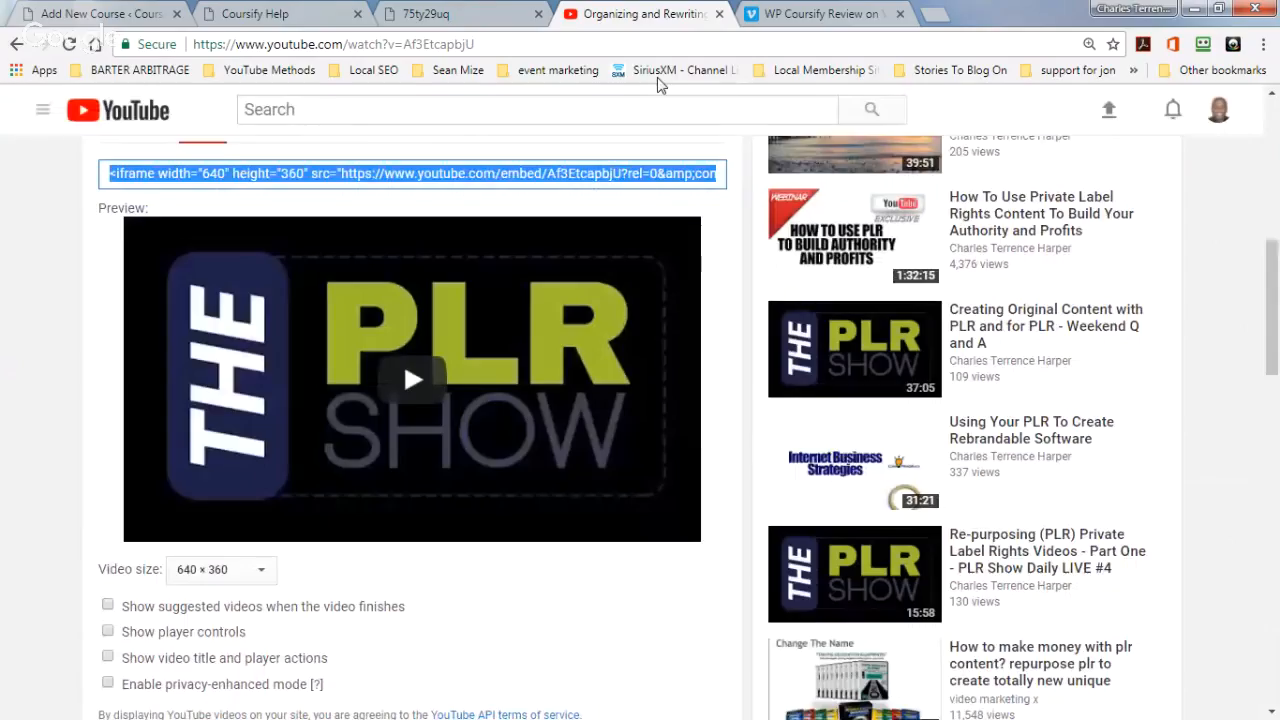
pyautogui.scroll(3, 710, 255)
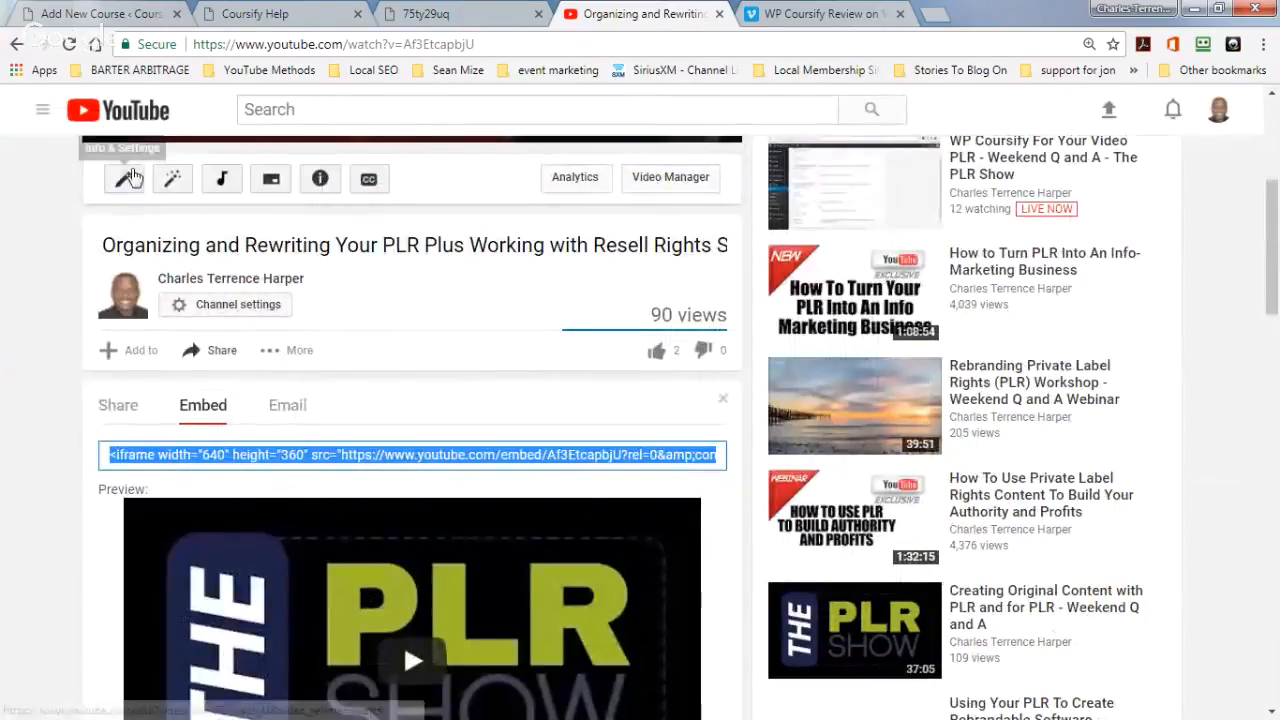
pyautogui.click(125, 187)
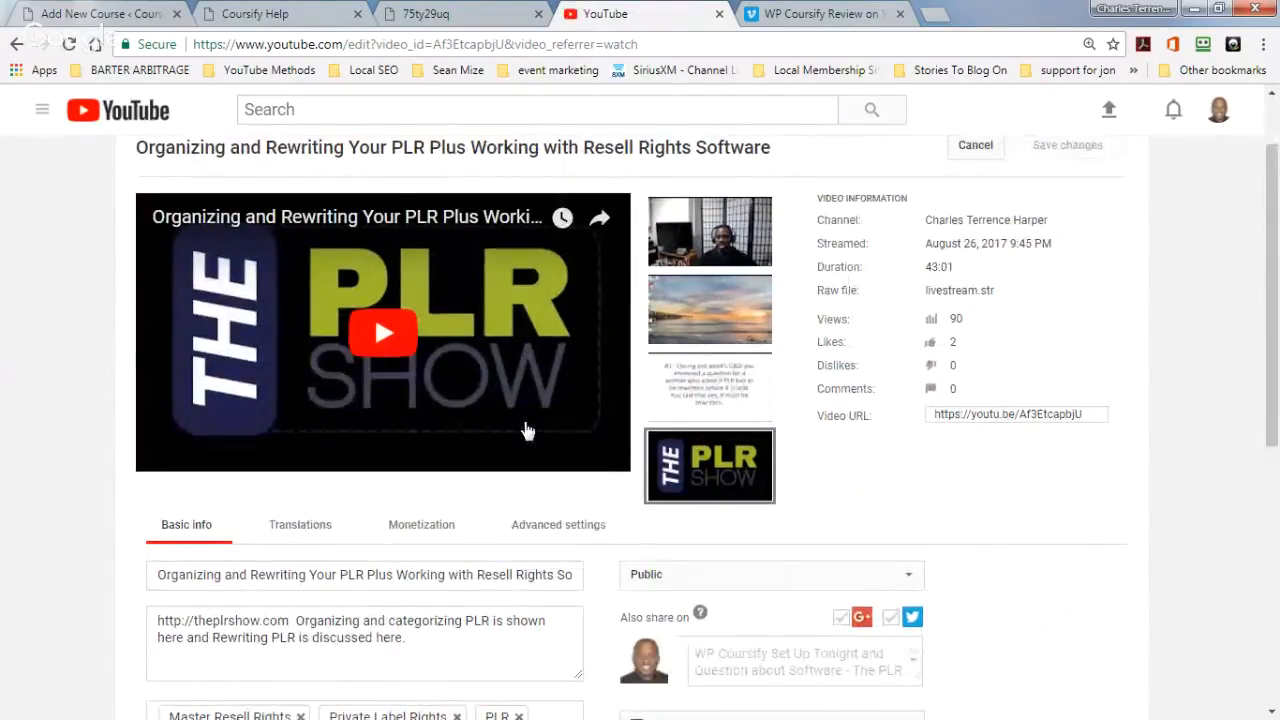
pyautogui.scroll(-3, 880, 460)
pyautogui.click(846, 389)
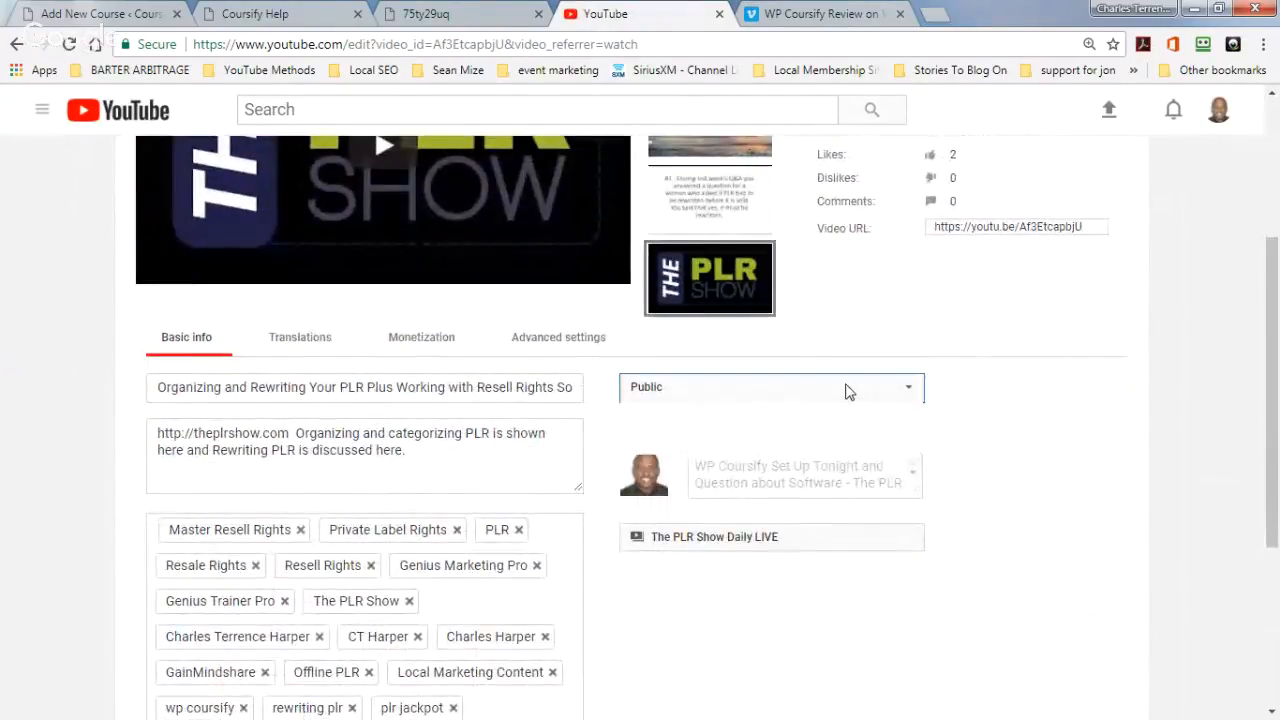
pyautogui.click(822, 438)
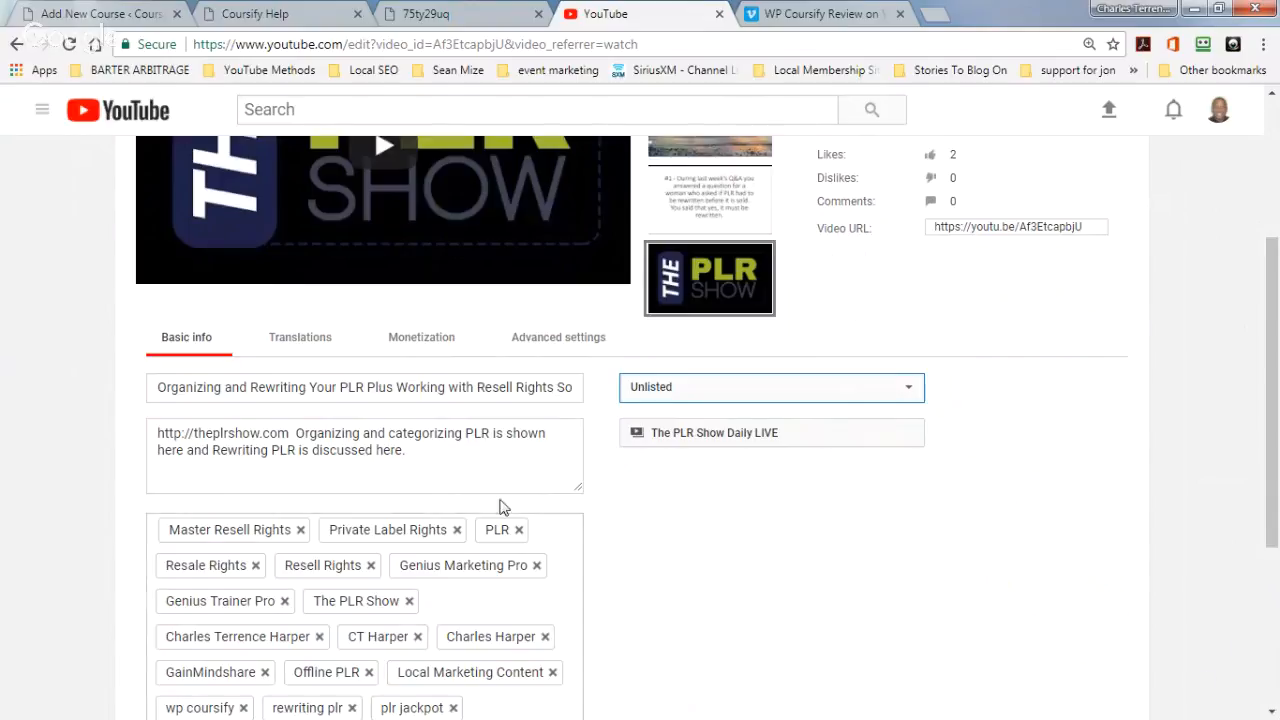
# Examine the YouTube video's editing page, including its basic info, video information and setting categories.
pyautogui.click(1043, 443)
pyautogui.scroll(1, 1043, 443)
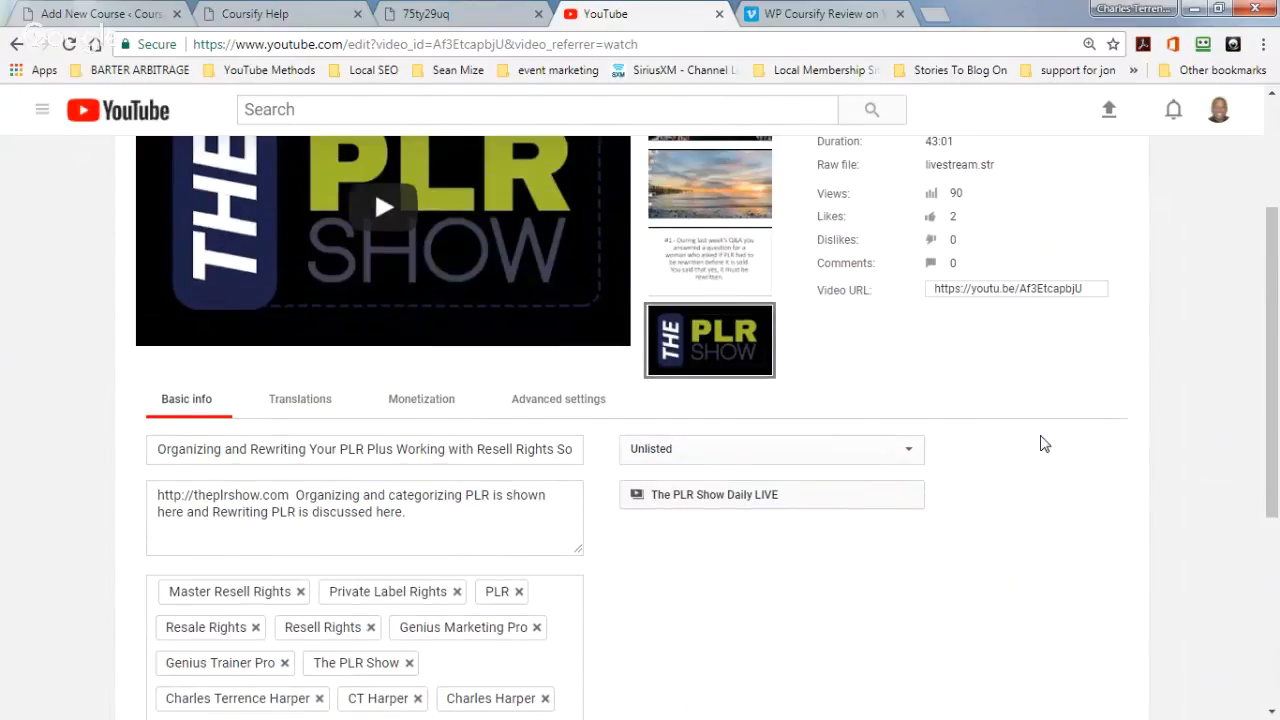
pyautogui.scroll(-1, 1043, 443)
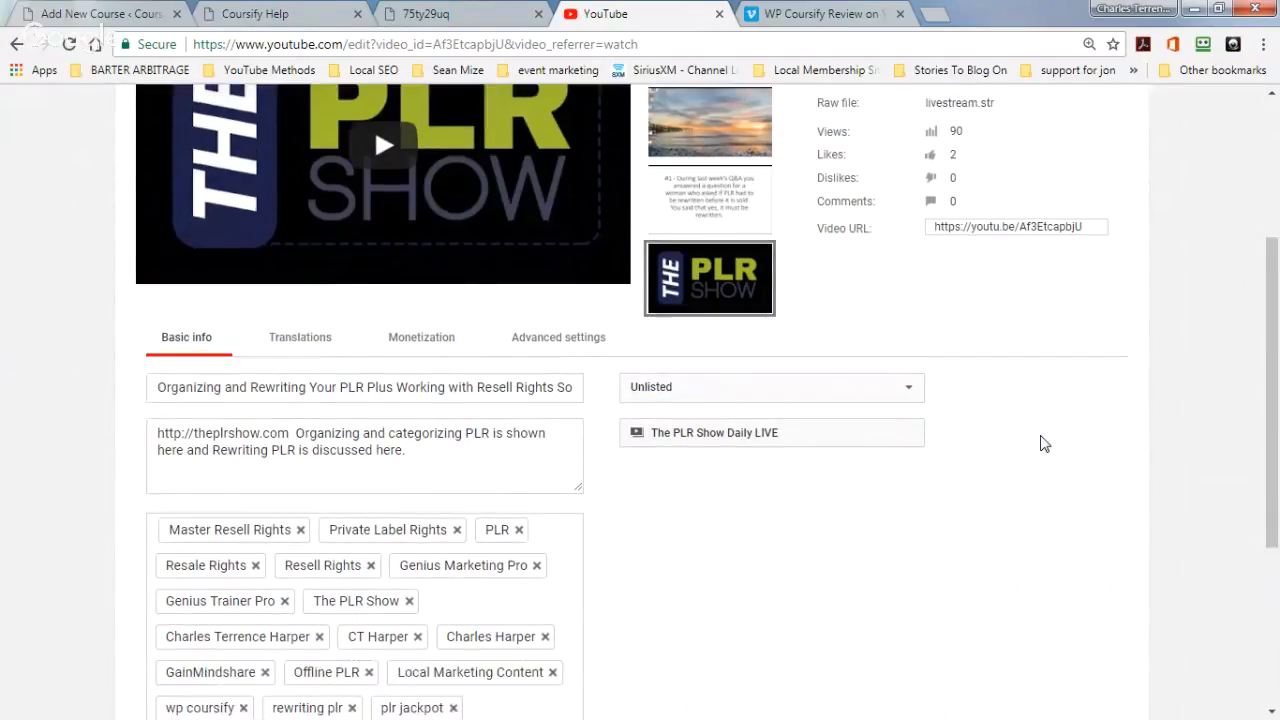
pyautogui.scroll(3, 1043, 443)
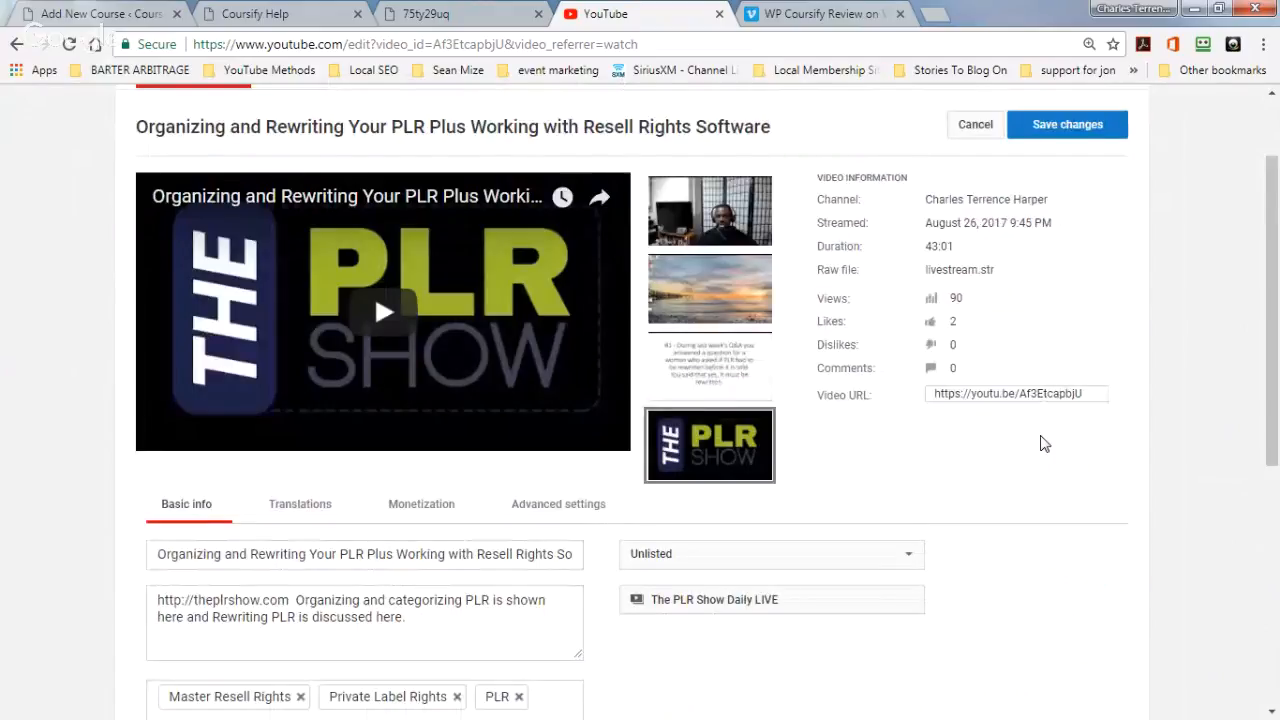
pyautogui.scroll(2, 1043, 443)
pyautogui.scroll(-1, 821, 393)
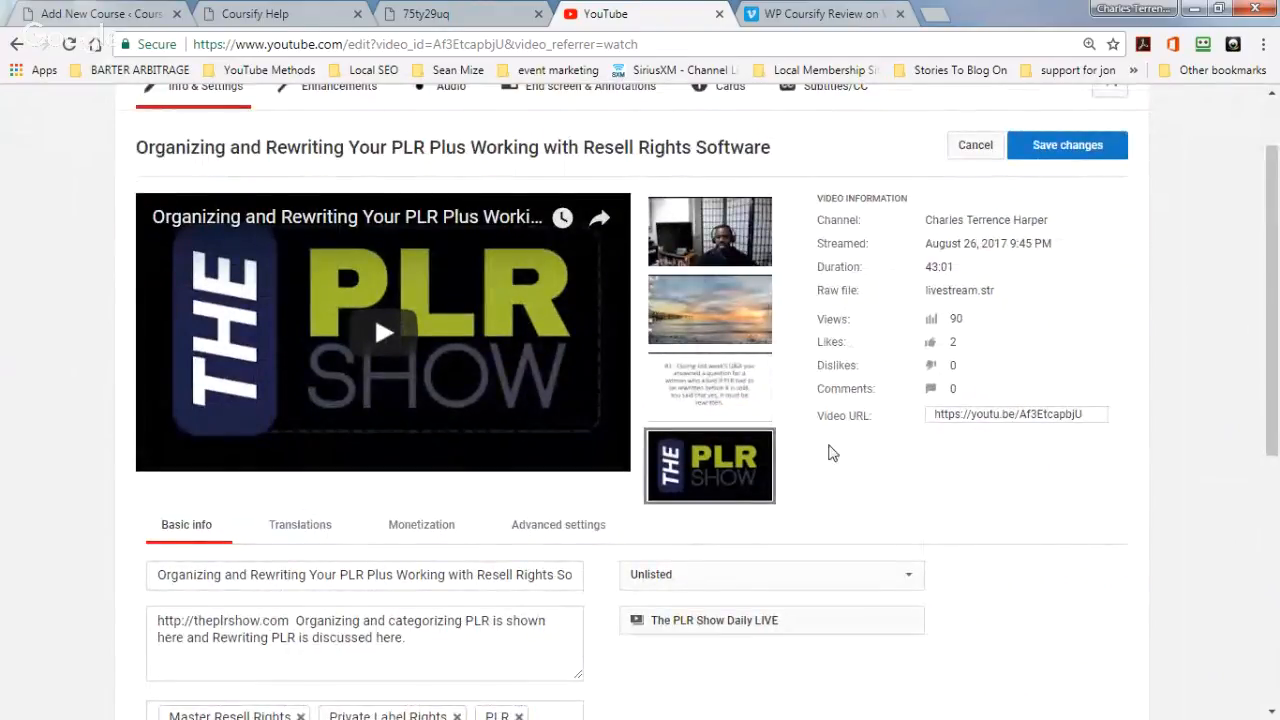
pyautogui.scroll(-2, 858, 471)
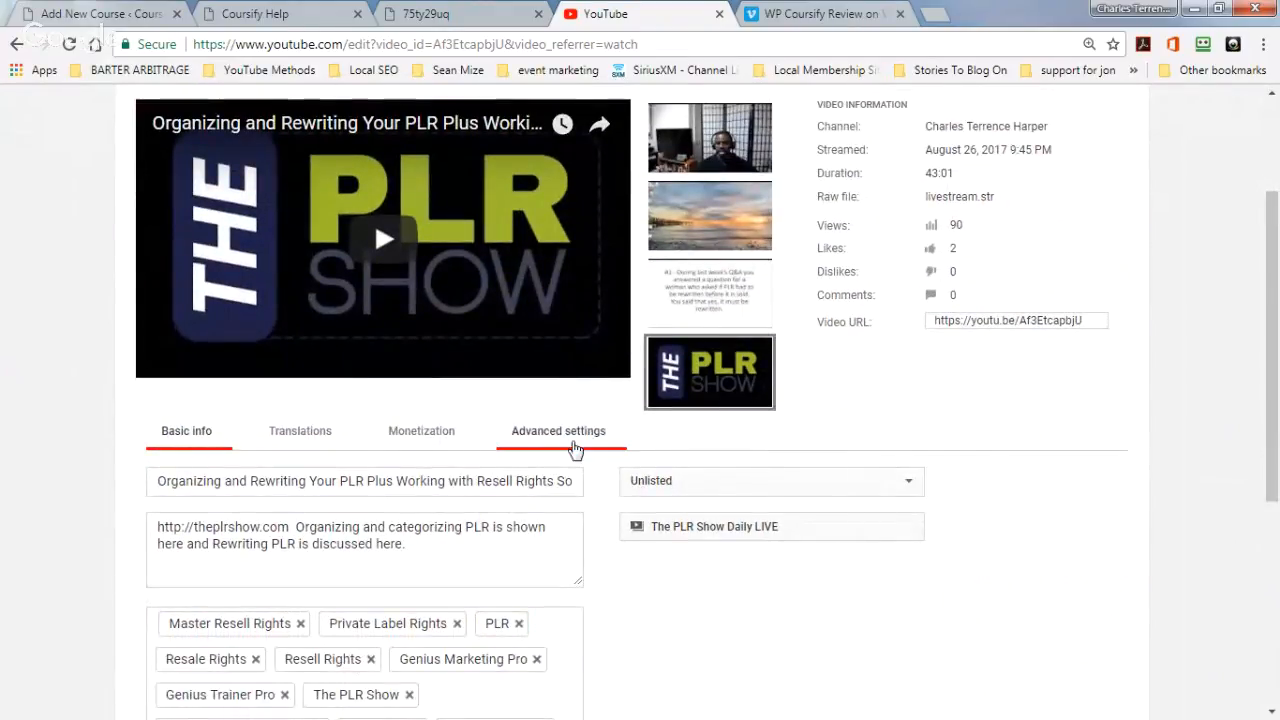
pyautogui.moveTo(706, 375)
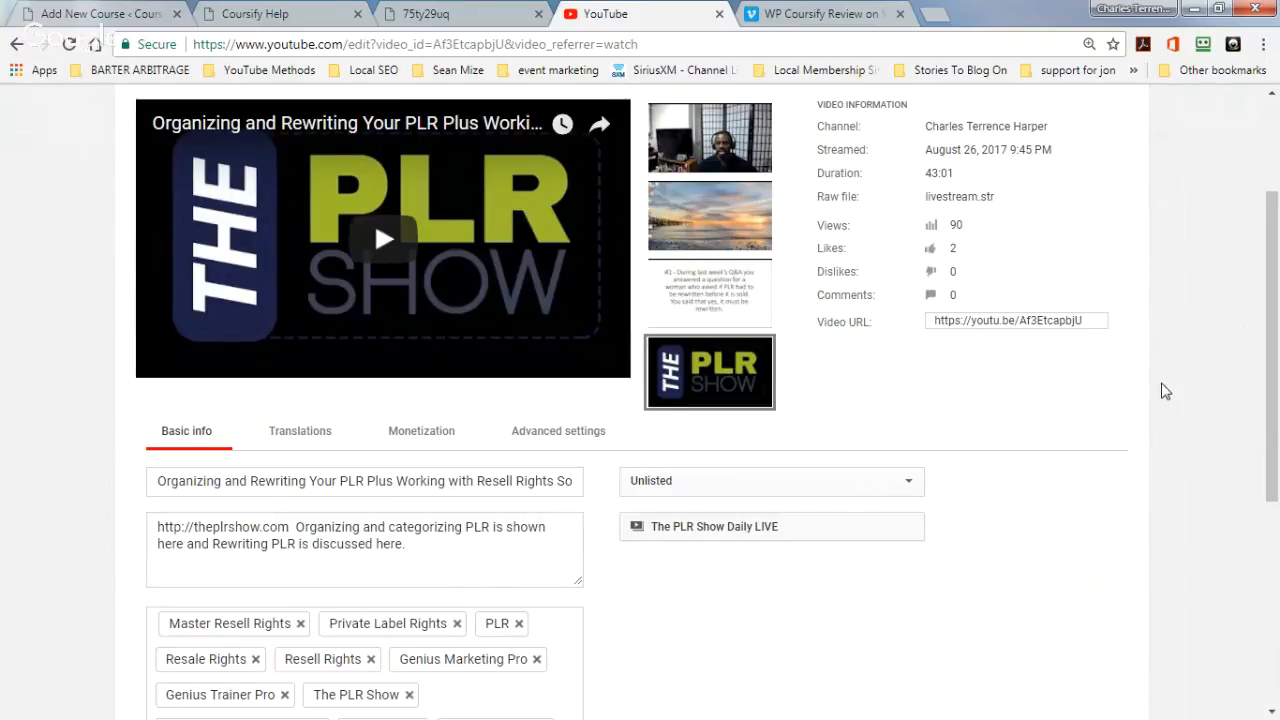
pyautogui.scroll(1, 1165, 390)
pyautogui.scroll(3, 1170, 398)
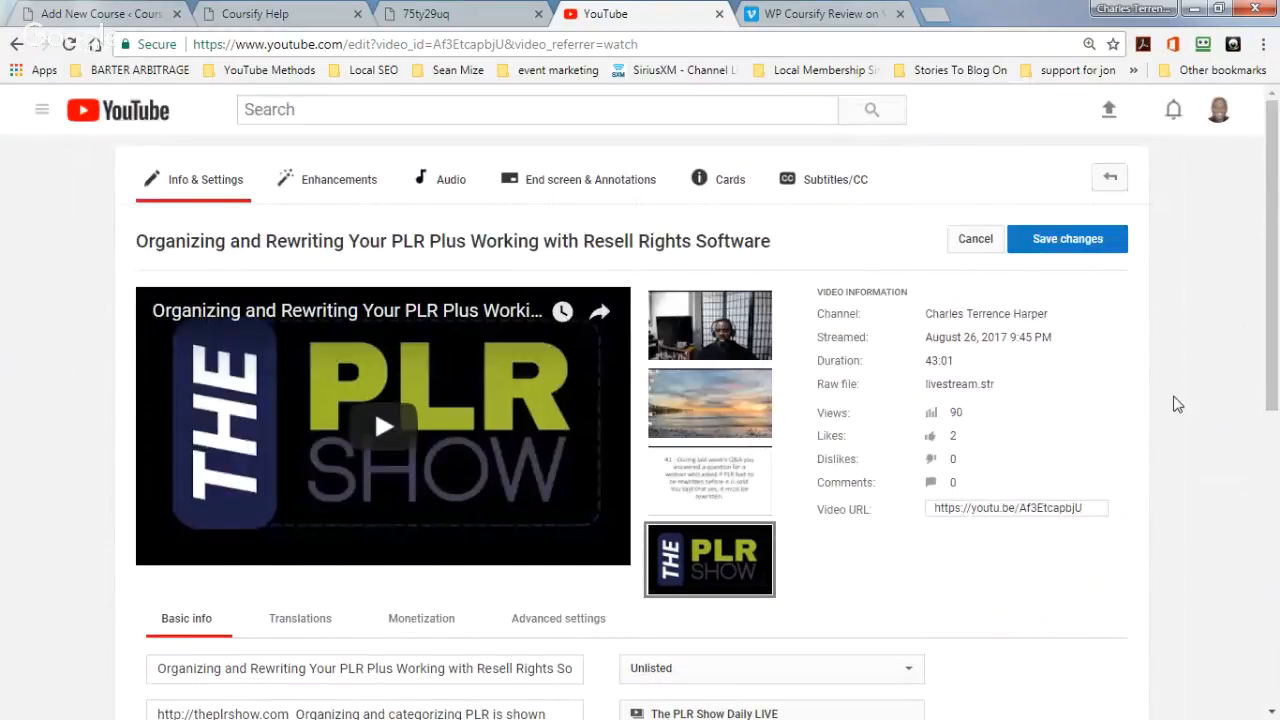
# Switch YouTube to the GainMindshare channel, leaving the video edit page without saving, and look over the channel's video list.
pyautogui.click(1219, 112)
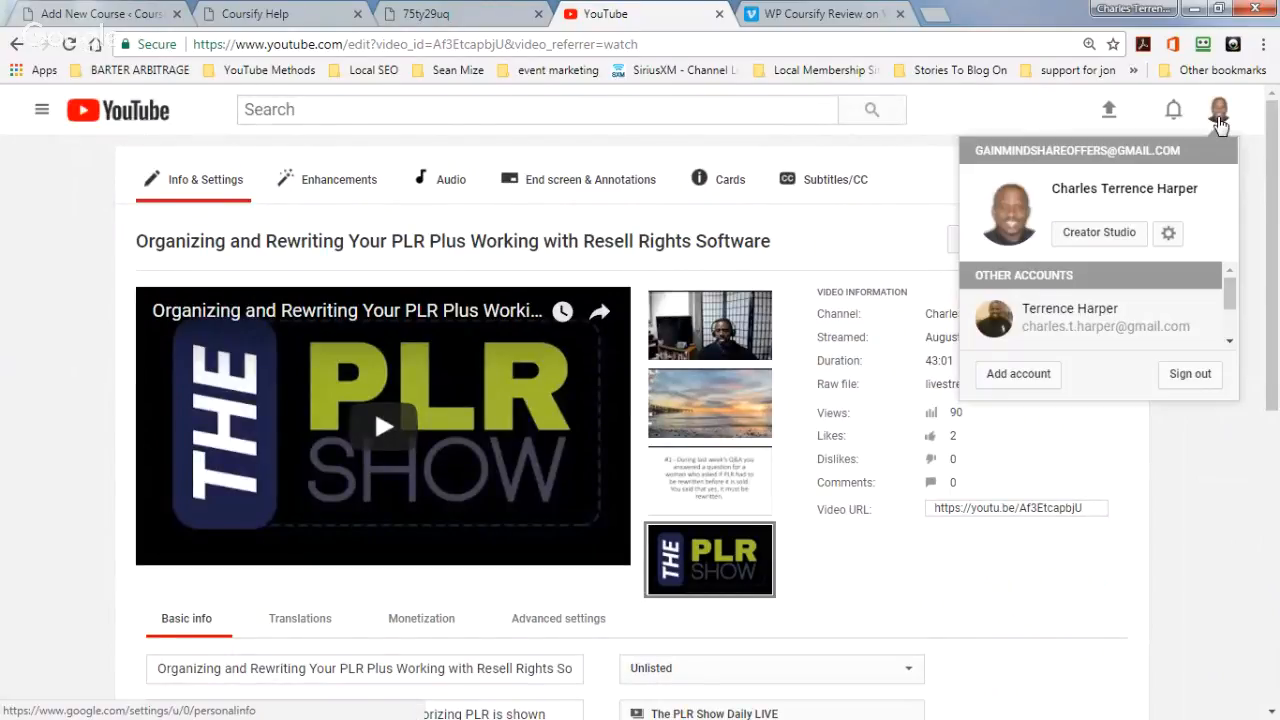
pyautogui.scroll(-3, 1171, 248)
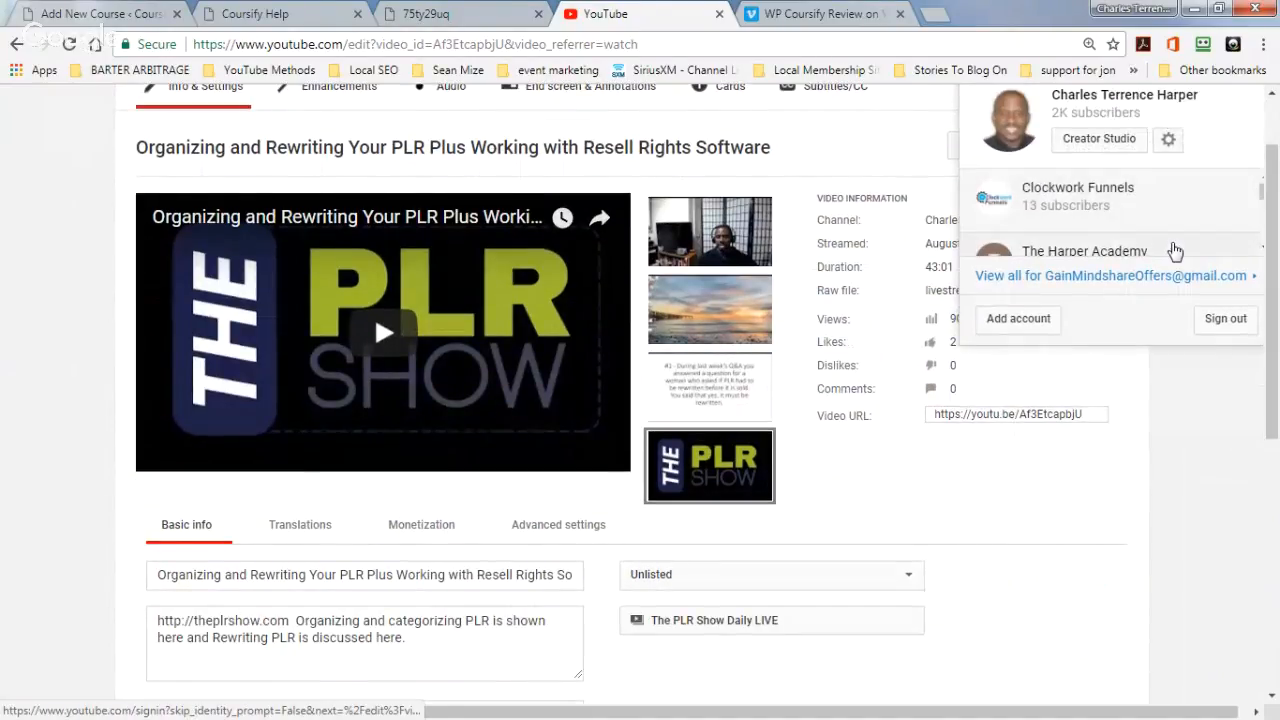
pyautogui.scroll(3, 1170, 218)
pyautogui.scroll(-1, 1166, 214)
pyautogui.scroll(1, 1150, 220)
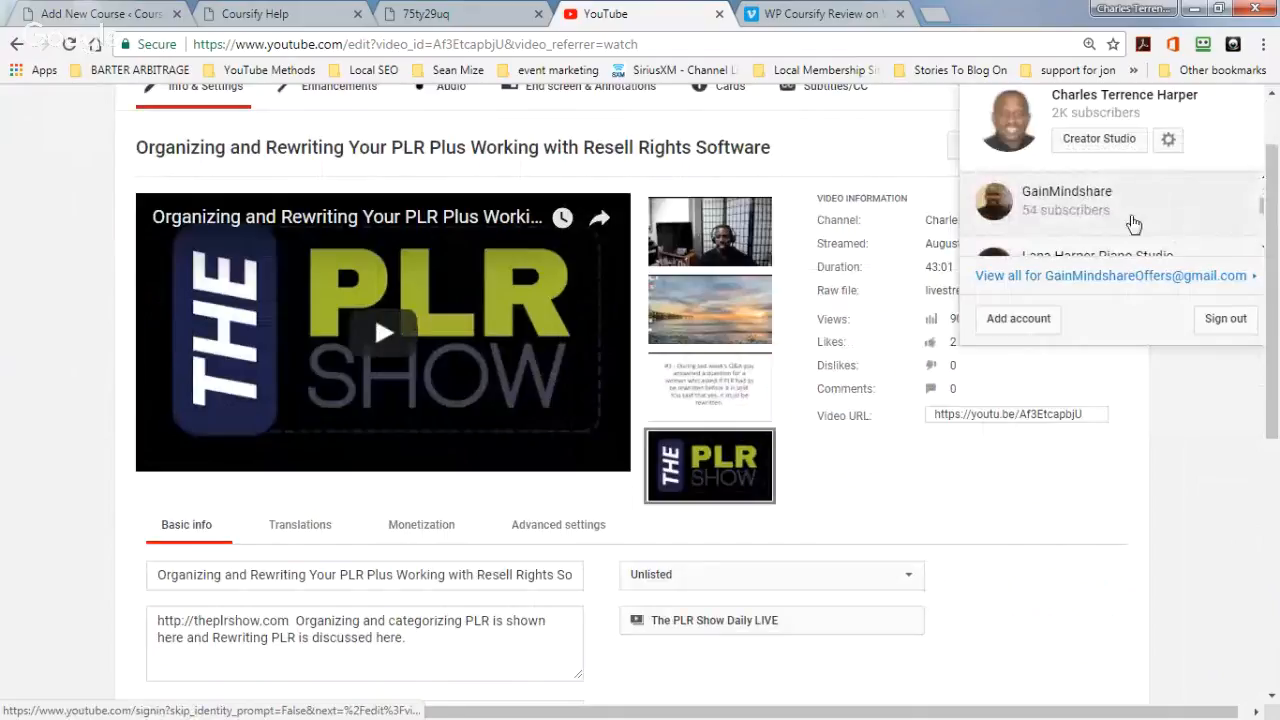
pyautogui.click(1046, 204)
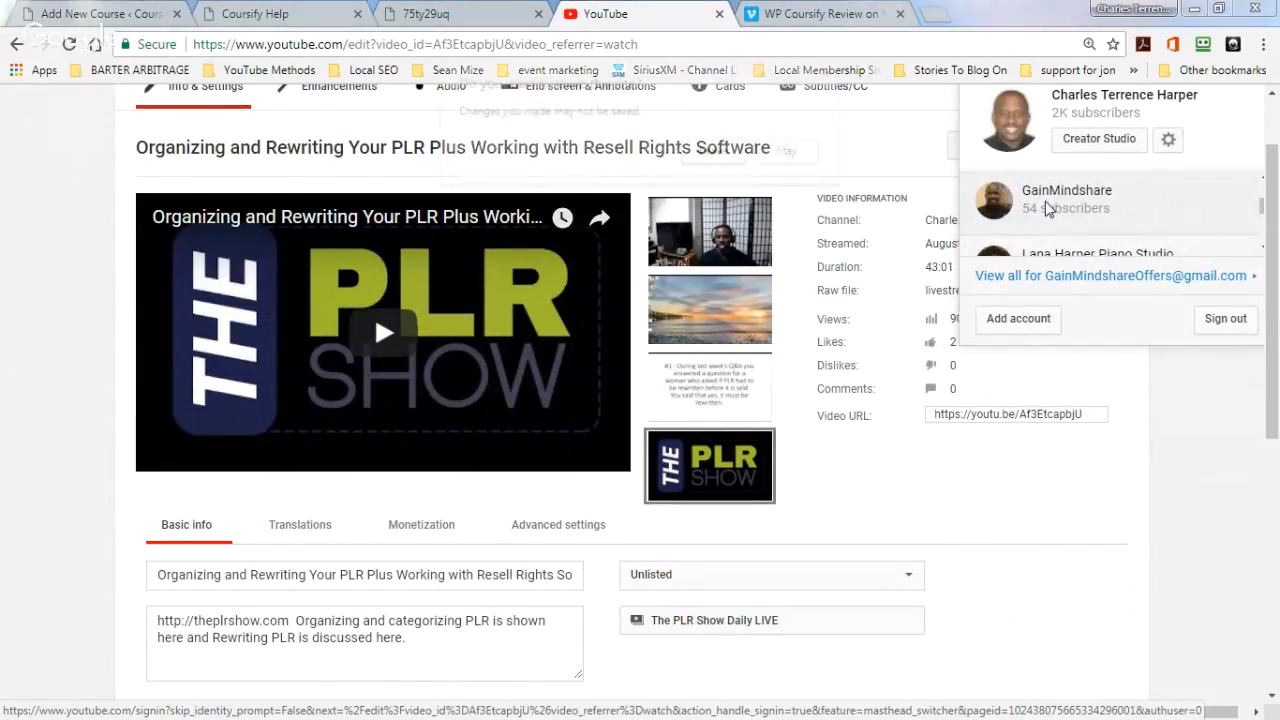
pyautogui.click(716, 153)
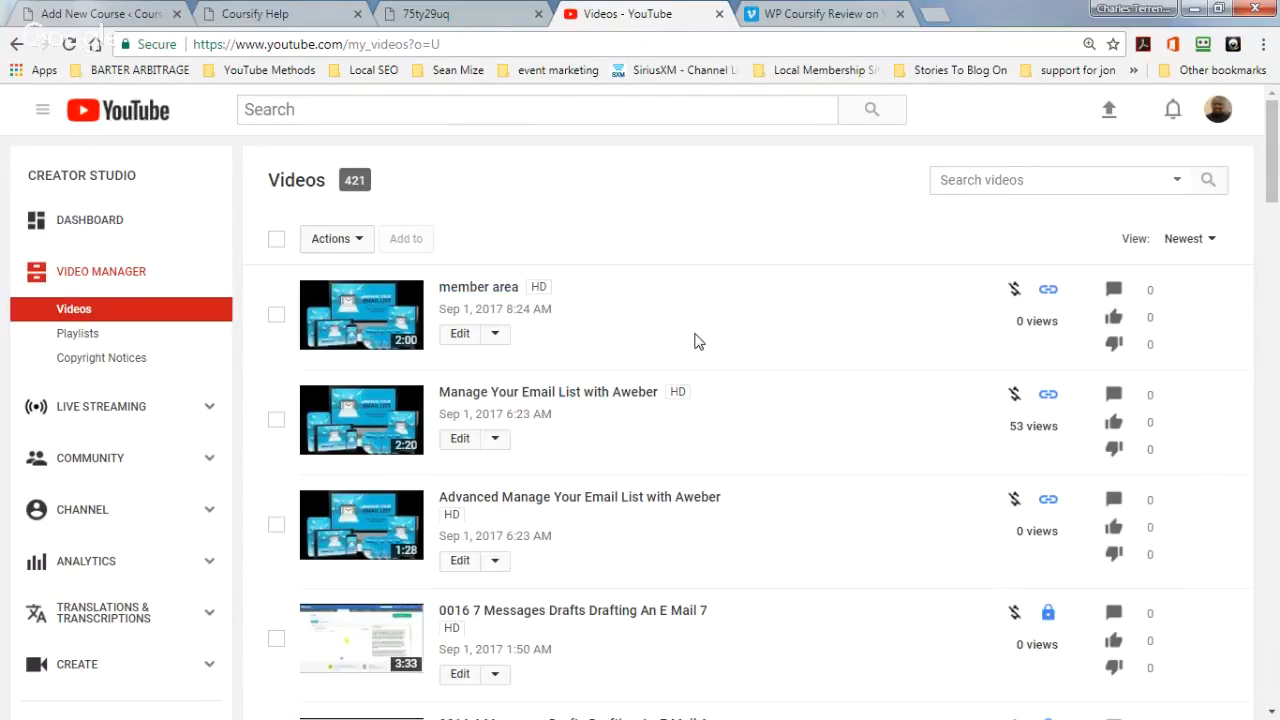
pyautogui.scroll(-3, 697, 341)
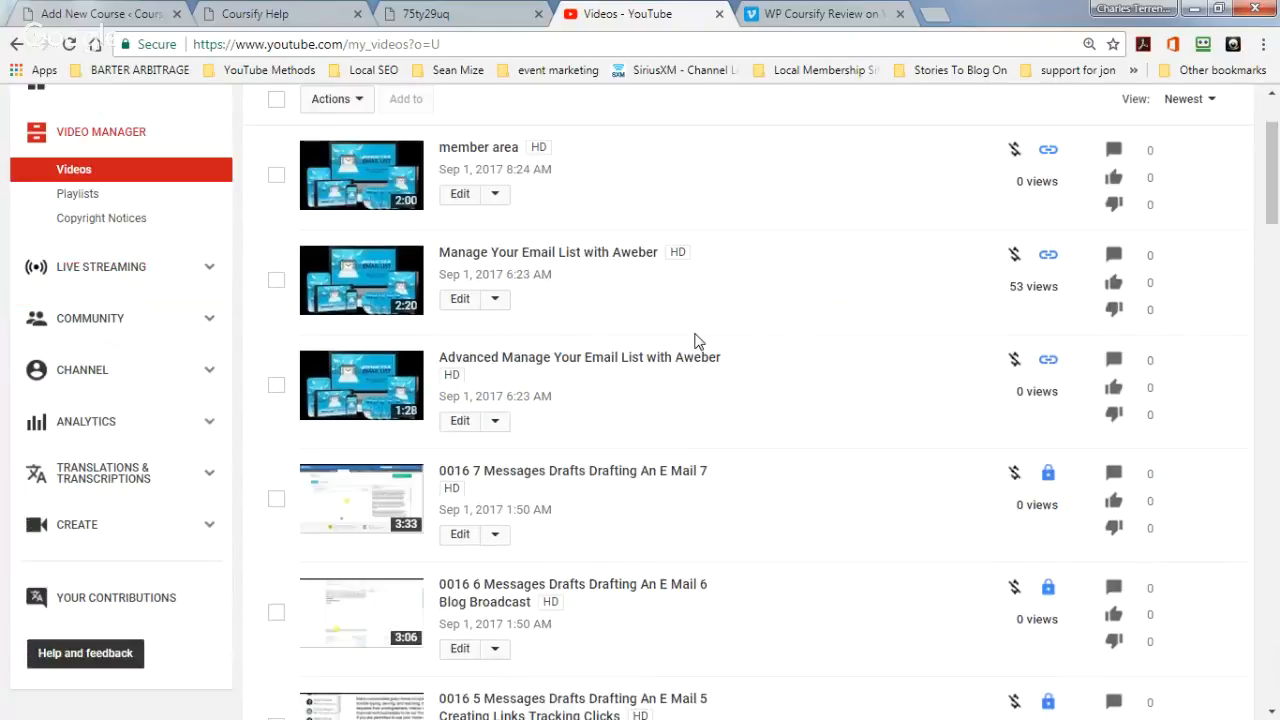
pyautogui.scroll(3, 697, 341)
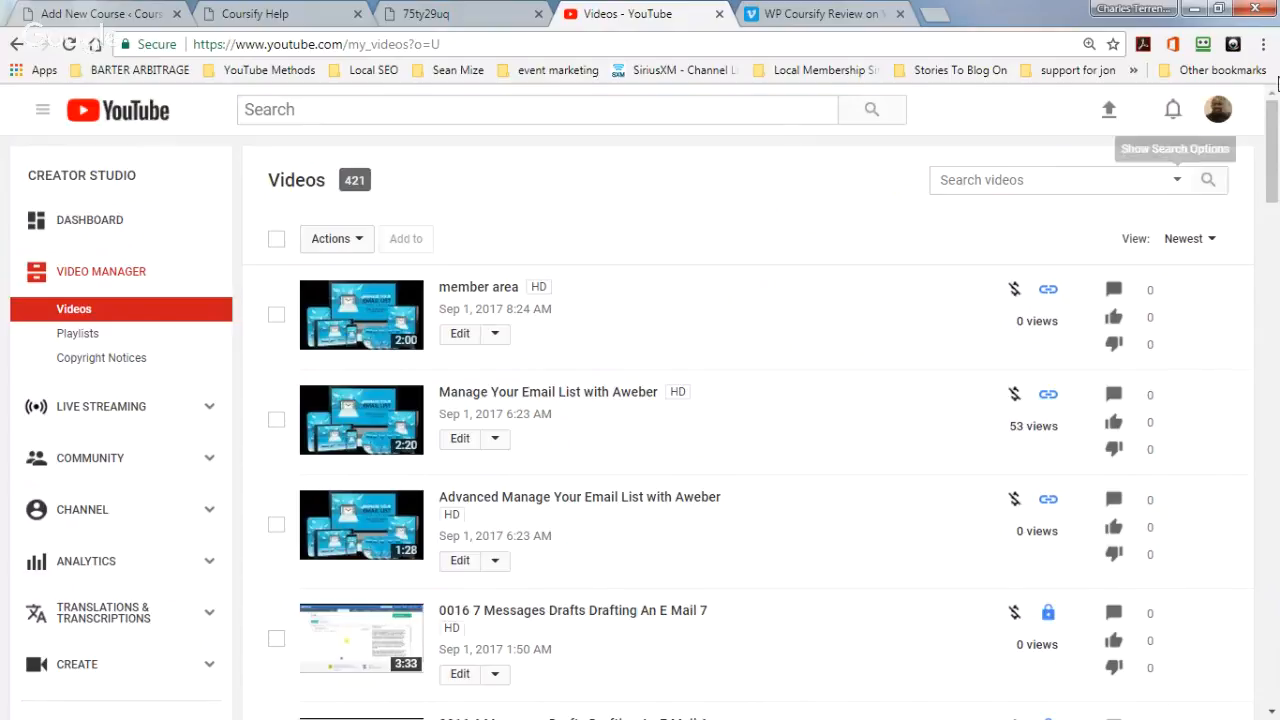
# Switch back to the YouTube channel that hosts The PLR Show videos.
pyautogui.click(1218, 112)
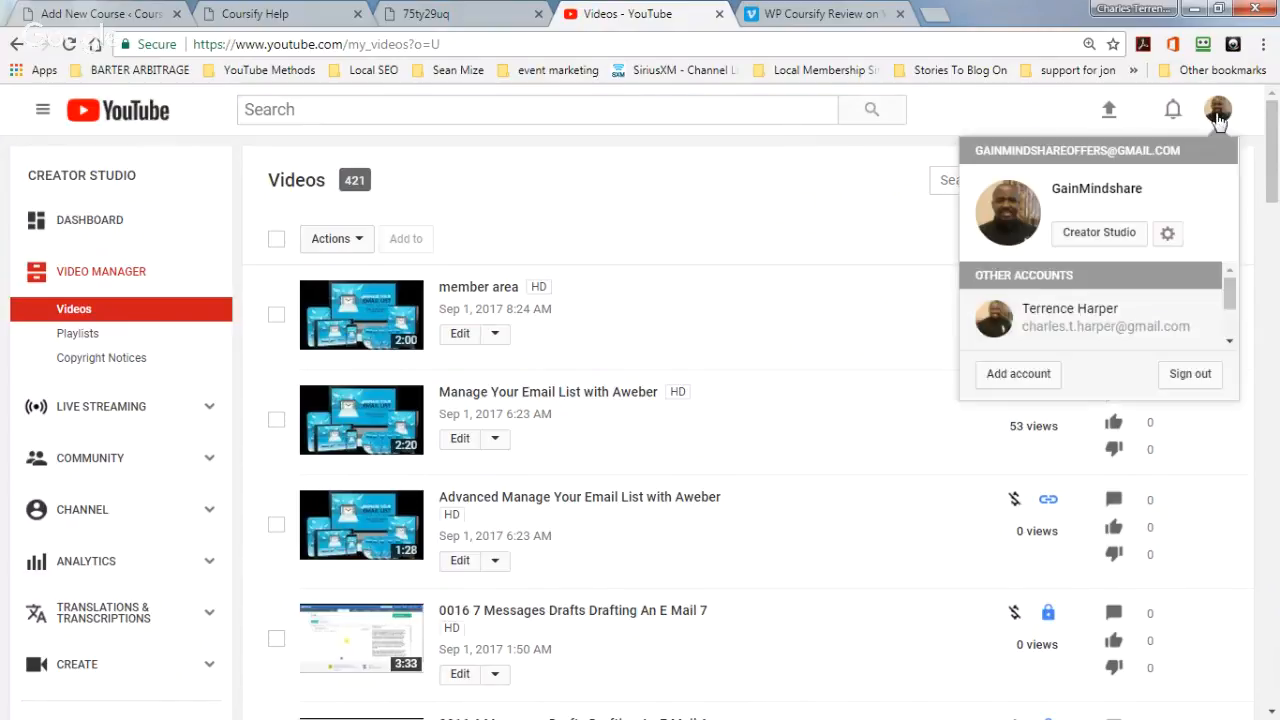
pyautogui.click(1135, 287)
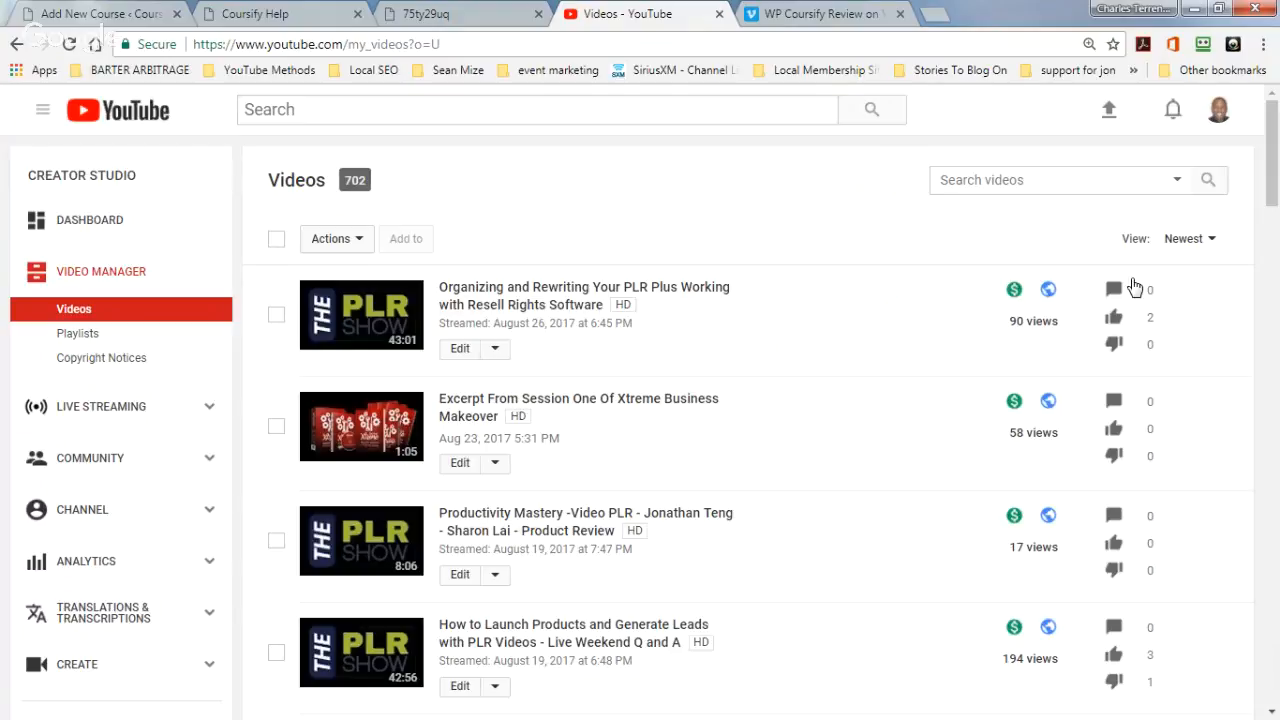
# Open the page theplrshow.com/ultimateinsider/ in a new browser tab.
pyautogui.click(935, 14)
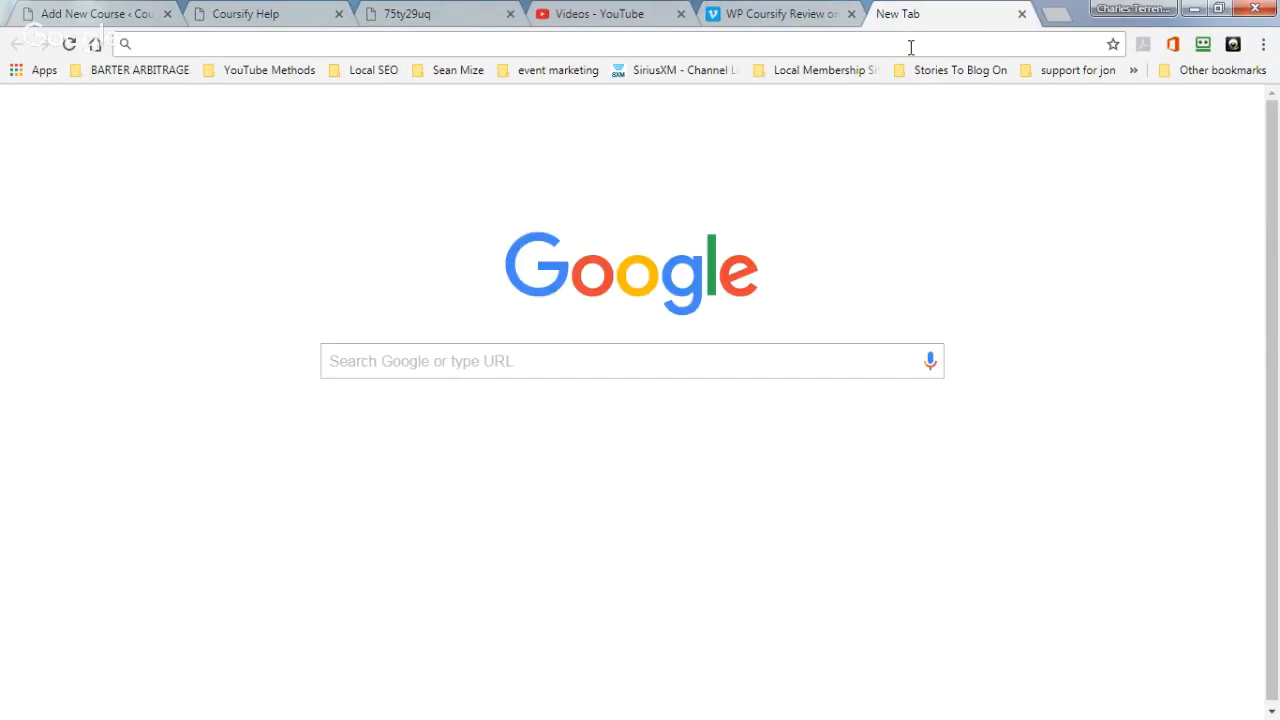
pyautogui.write('thepl')
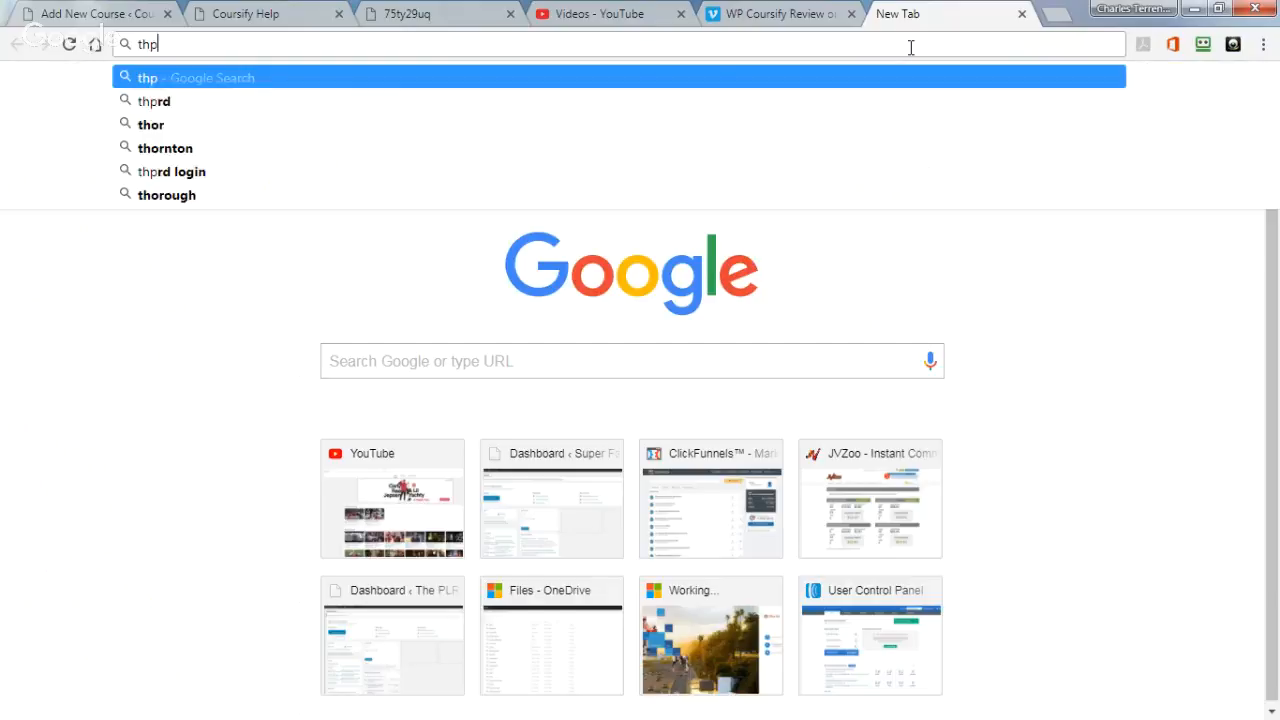
pyautogui.write('rshow.com/w')
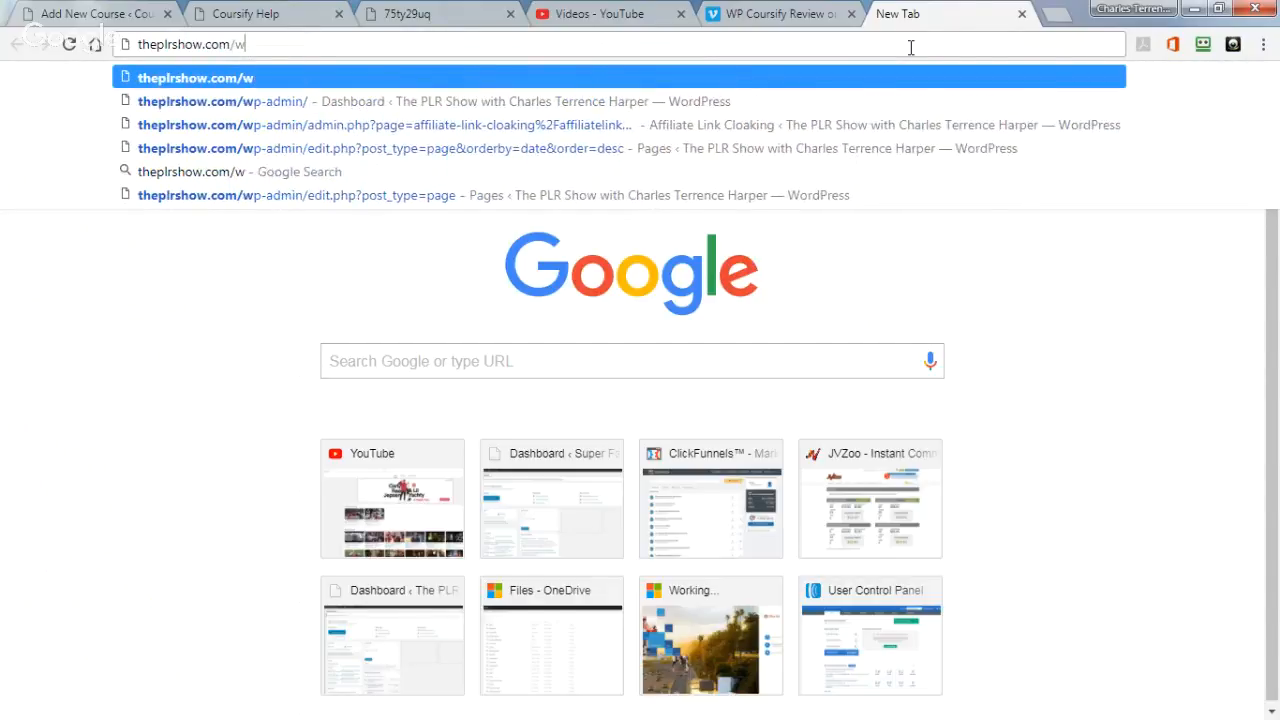
pyautogui.press('BackSpace')
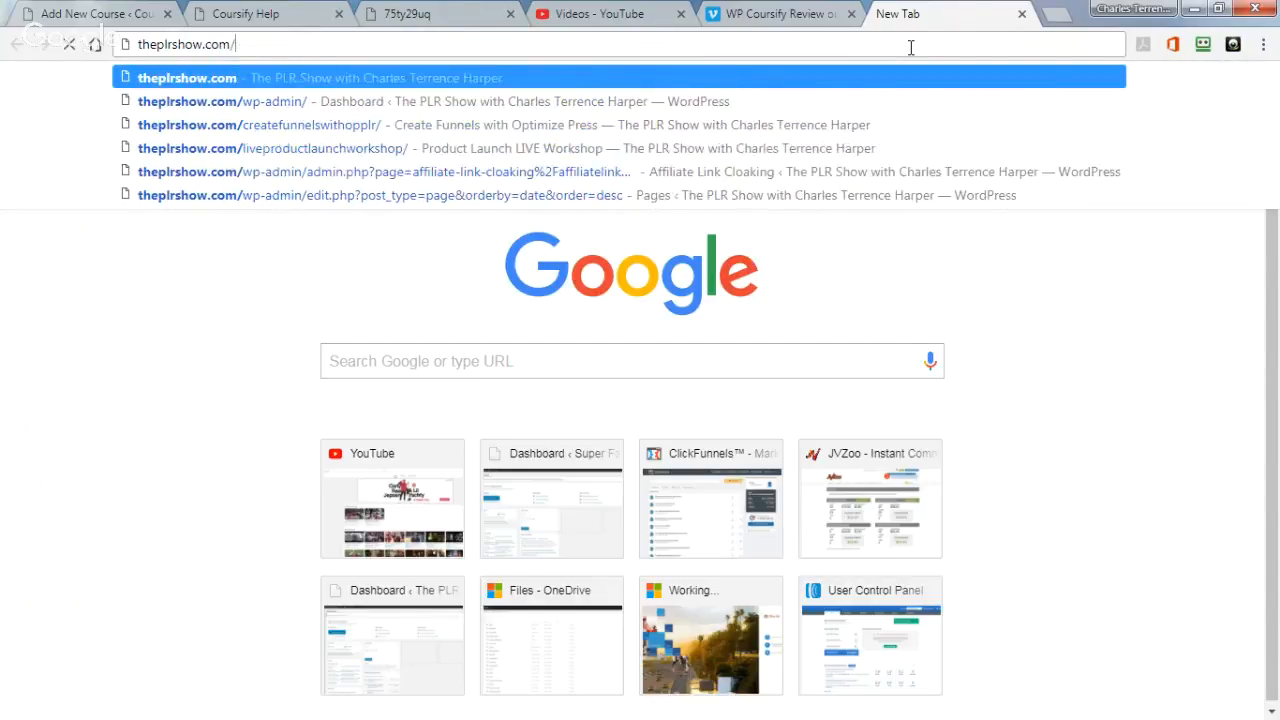
pyautogui.write('u')
pyautogui.press('Return')
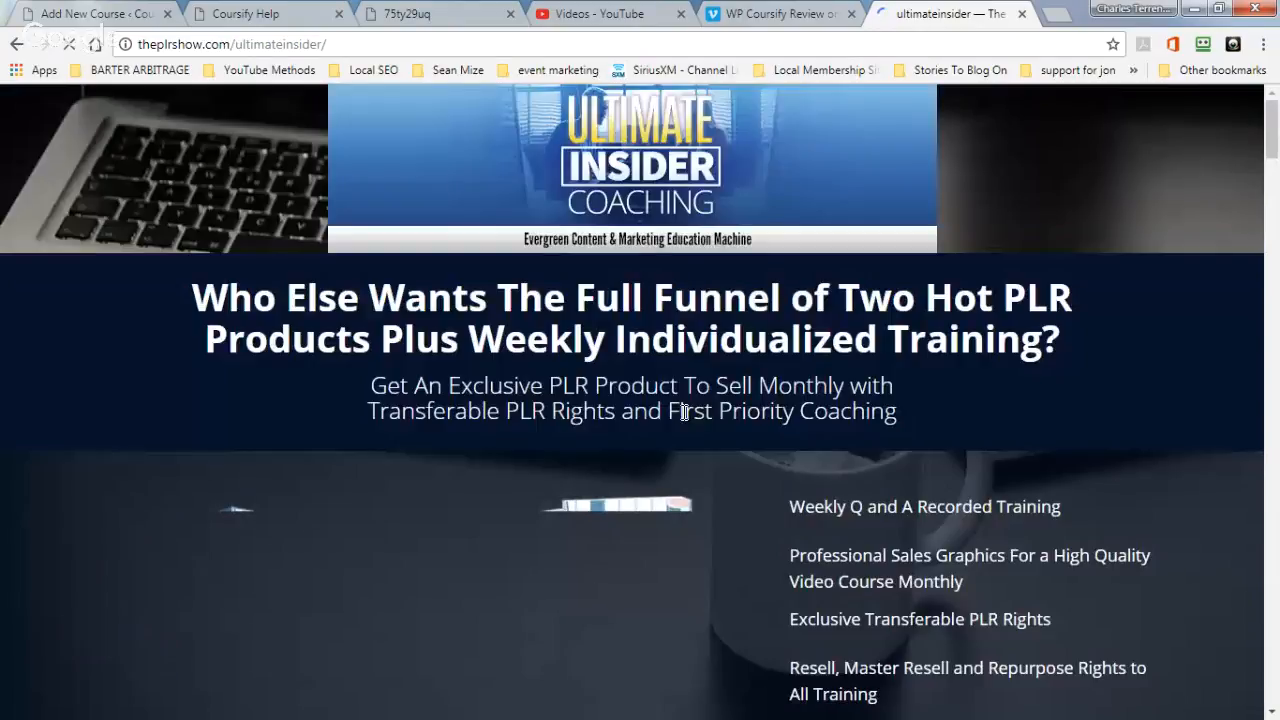
# Open theplrshow.com/new in another new browser tab.
pyautogui.click(1057, 14)
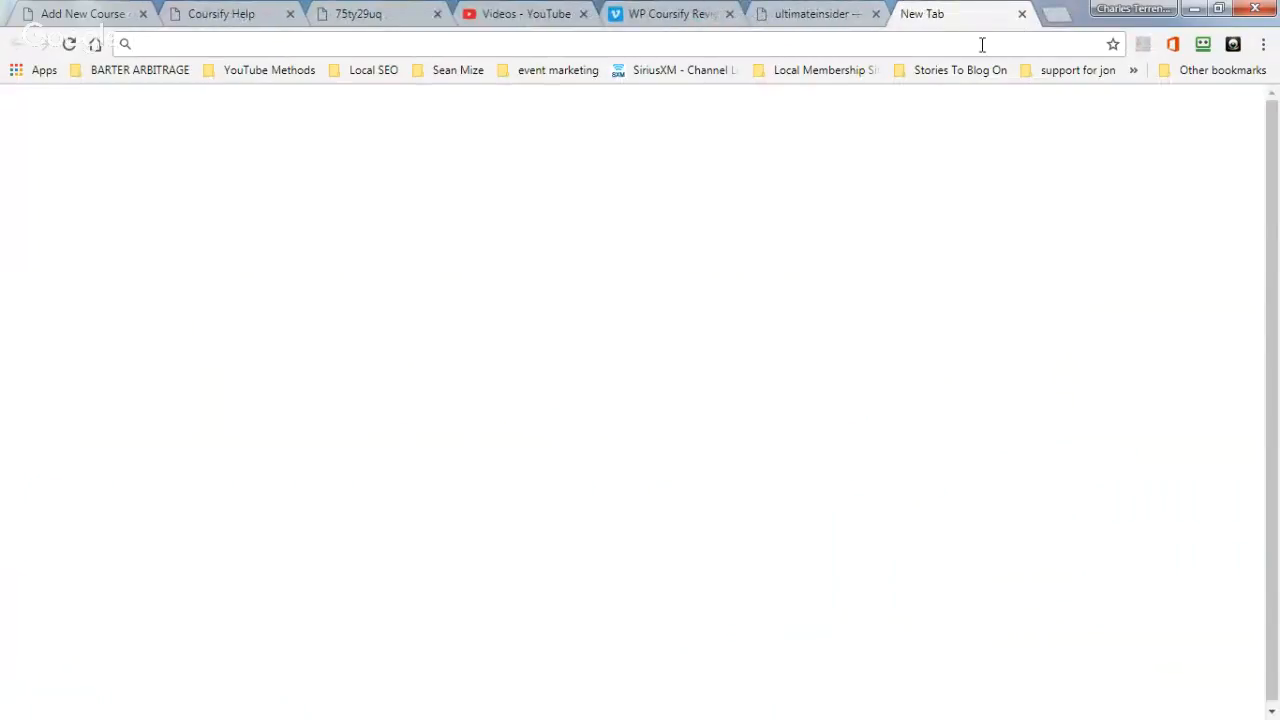
pyautogui.write('tgh')
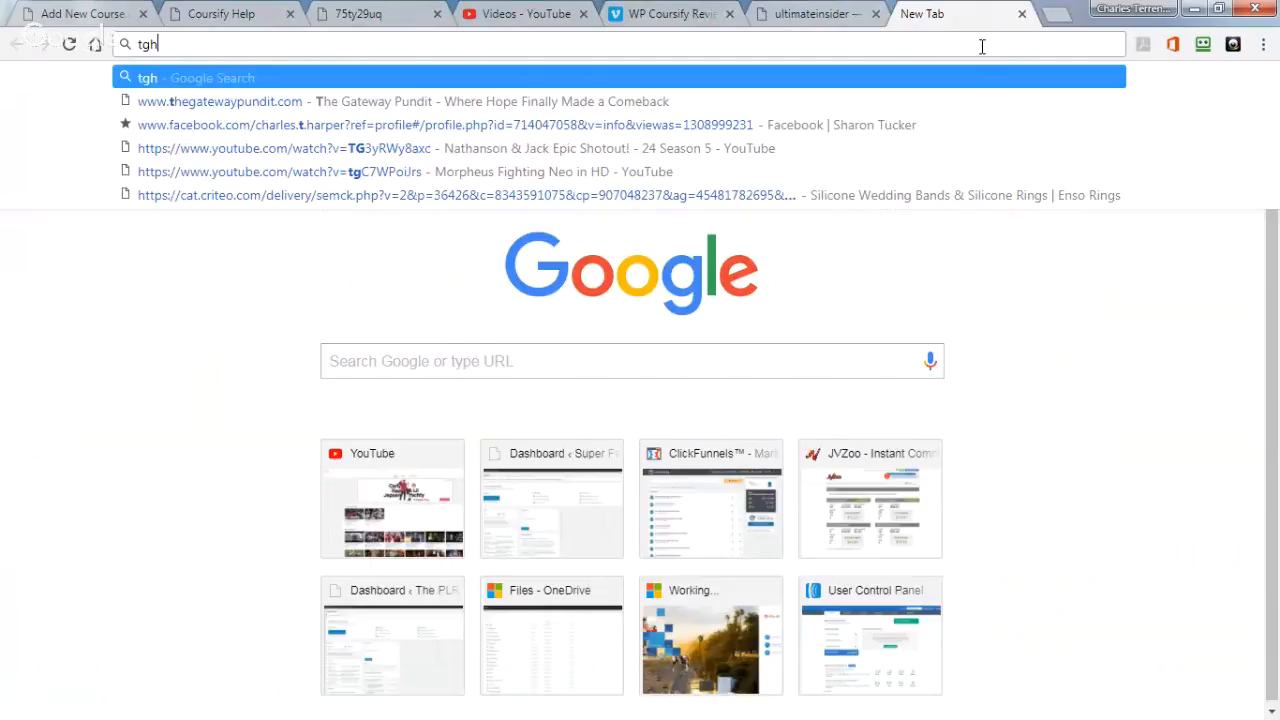
pyautogui.press('BackSpace')
pyautogui.press('BackSpace')
pyautogui.write('hep')
pyautogui.write('rlshow')
pyautogui.press('BackSpace')
pyautogui.press('BackSpace')
pyautogui.press('BackSpace')
pyautogui.press('BackSpace')
pyautogui.press('BackSpace')
pyautogui.press('BackSpace')
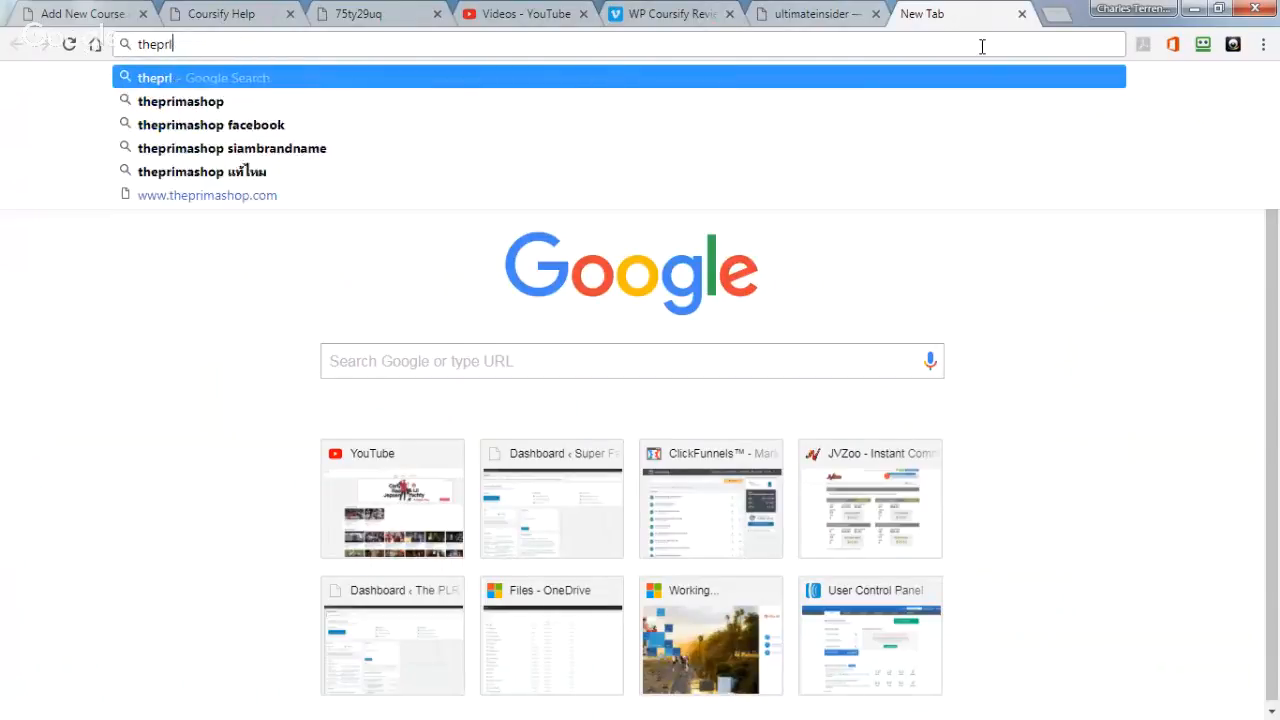
pyautogui.write('lrshow.com/wp-admin/')
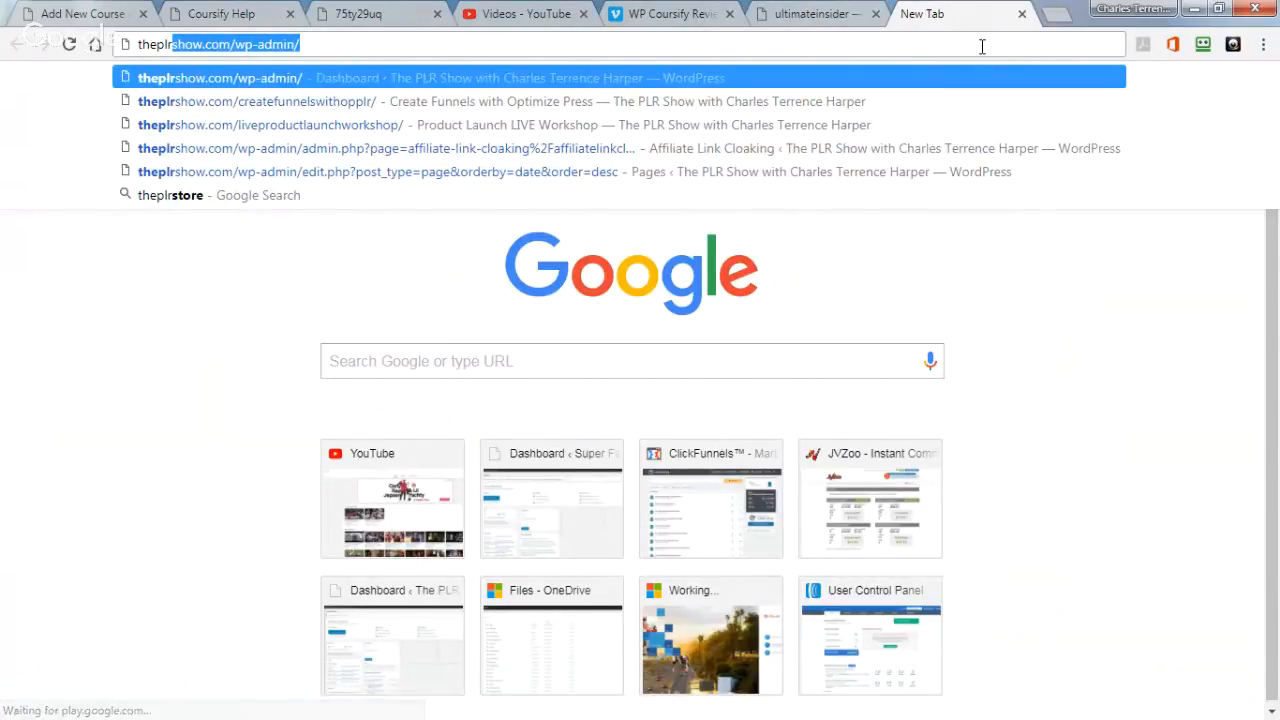
pyautogui.press('Right')
pyautogui.press('BackSpace')
pyautogui.press('BackSpace')
pyautogui.press('BackSpace')
pyautogui.press('BackSpace')
pyautogui.press('BackSpace')
pyautogui.press('BackSpace')
pyautogui.press('BackSpace')
pyautogui.press('BackSpace')
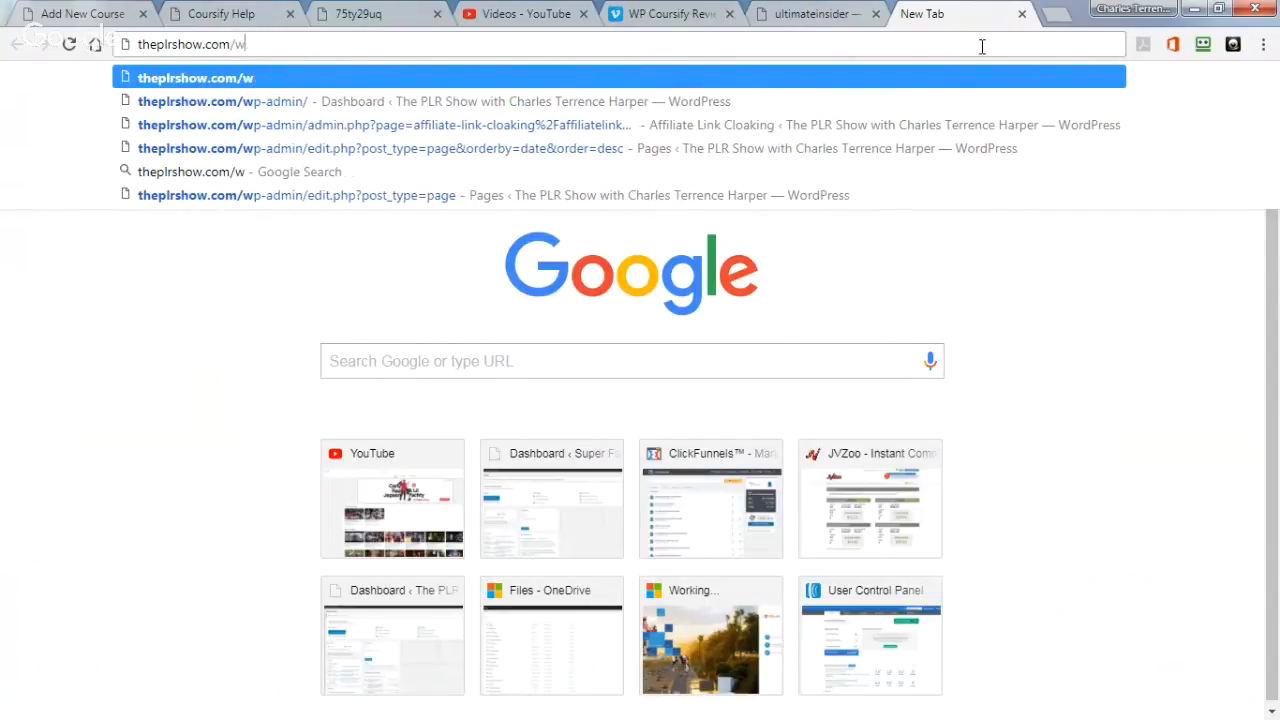
pyautogui.write('new')
pyautogui.press('Return')
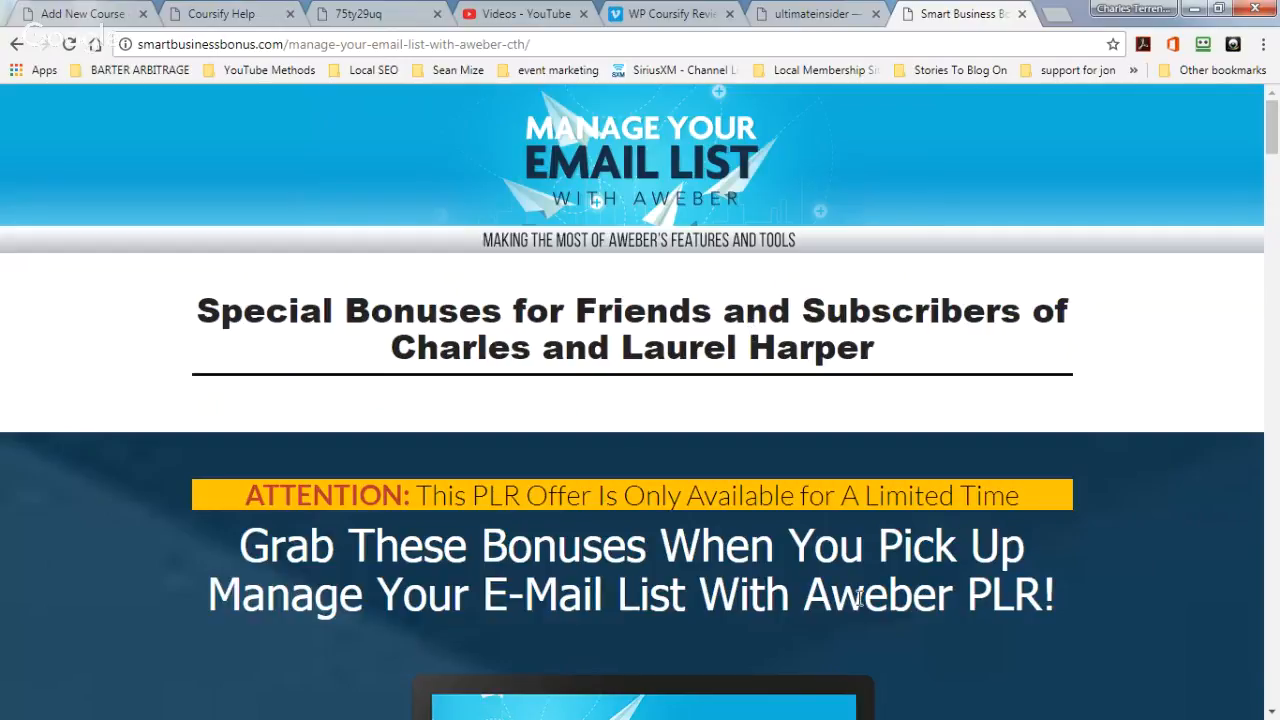
# Return to the YouTube video list, view the account chooser for adding another account, and go back without choosing one.
pyautogui.click(485, 10)
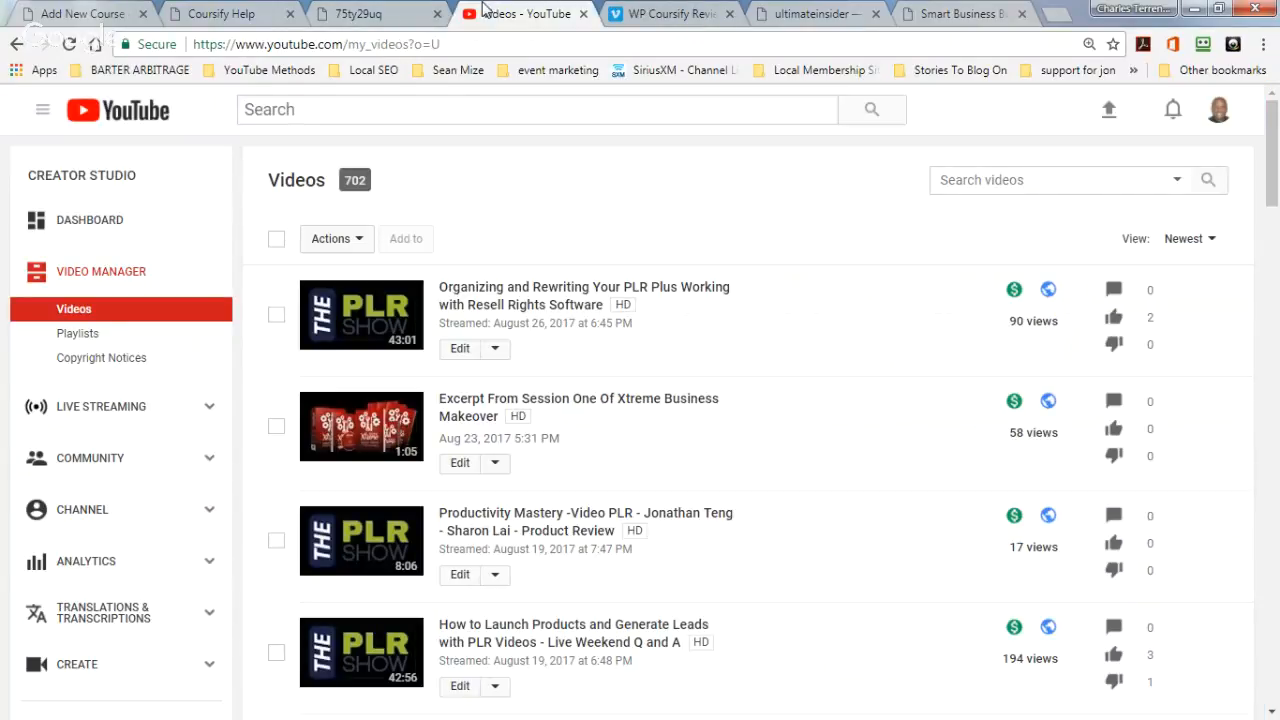
pyautogui.click(1219, 113)
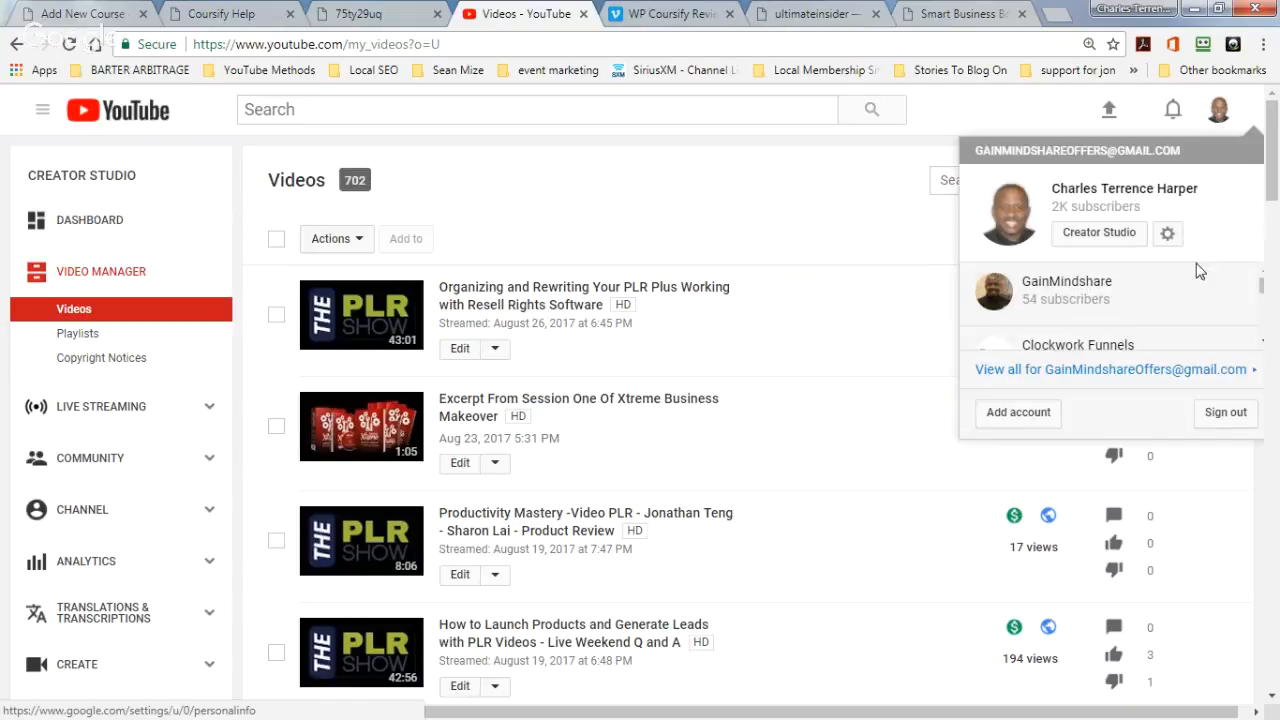
pyautogui.click(1026, 423)
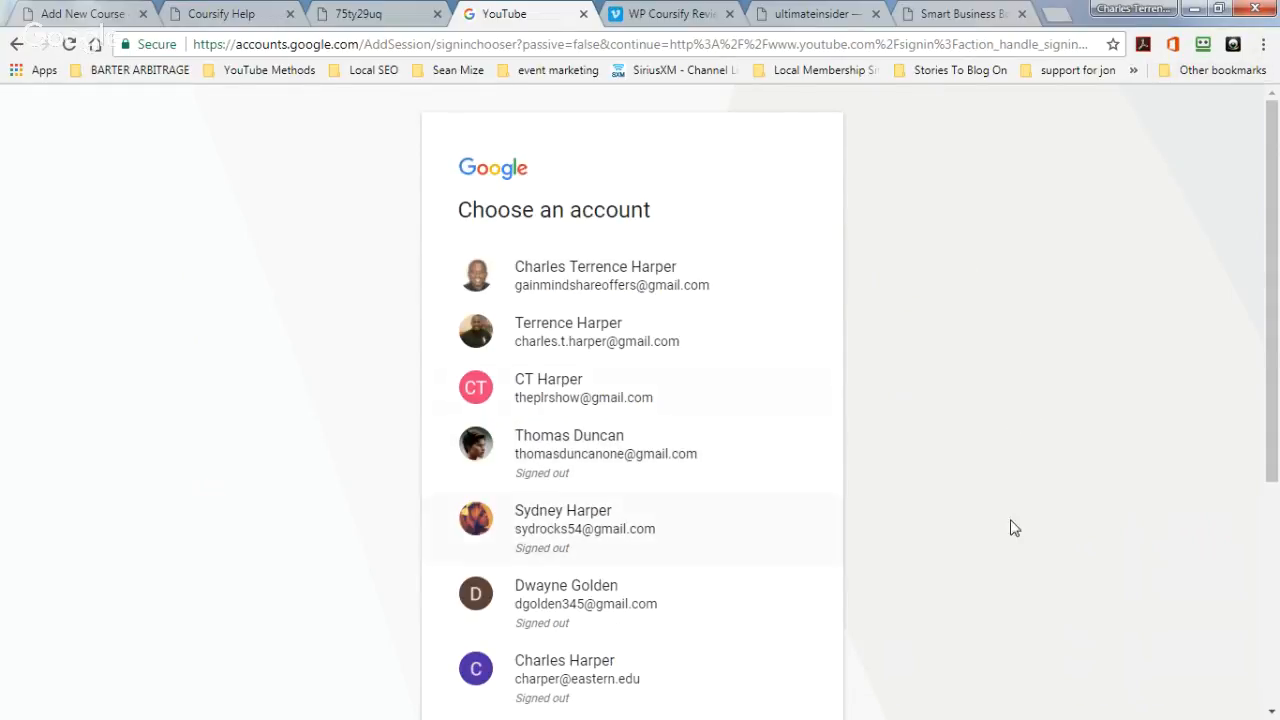
pyautogui.click(17, 50)
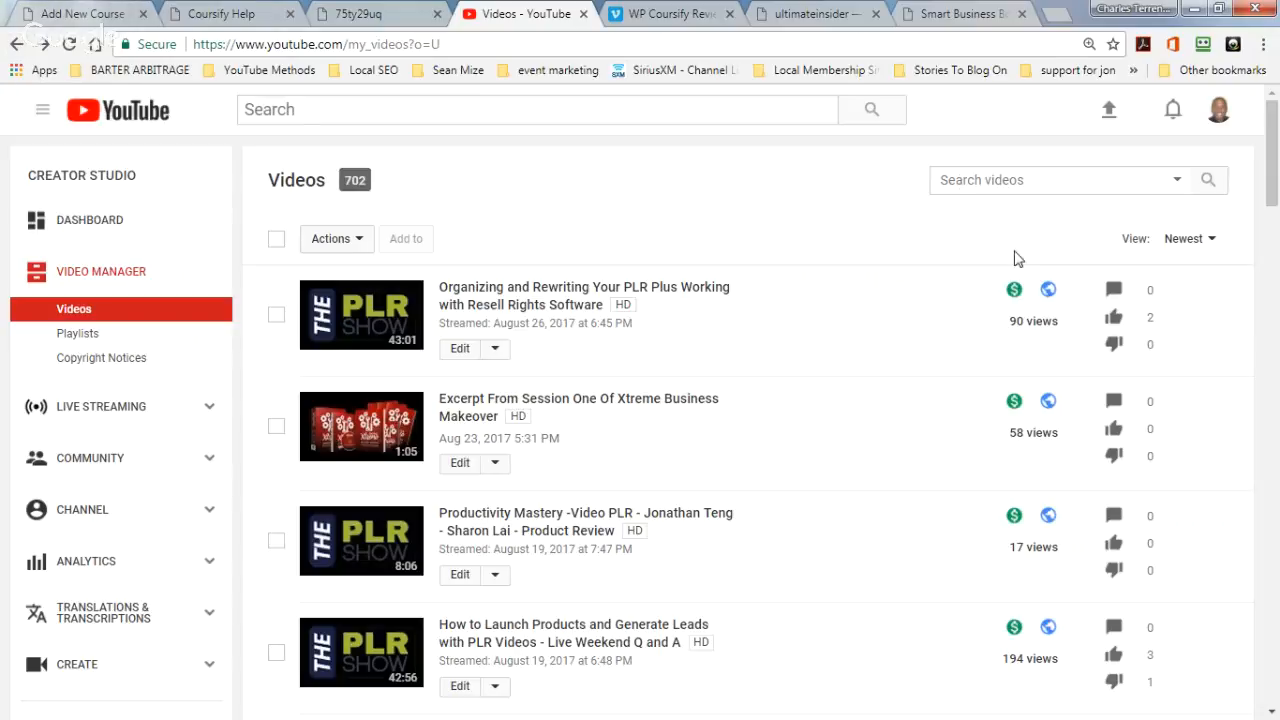
pyautogui.click(118, 110)
# Return to the Add New Course form, view the Advanced media options for the third lecture's content, and close the dialog unchanged.
pyautogui.click(82, 17)
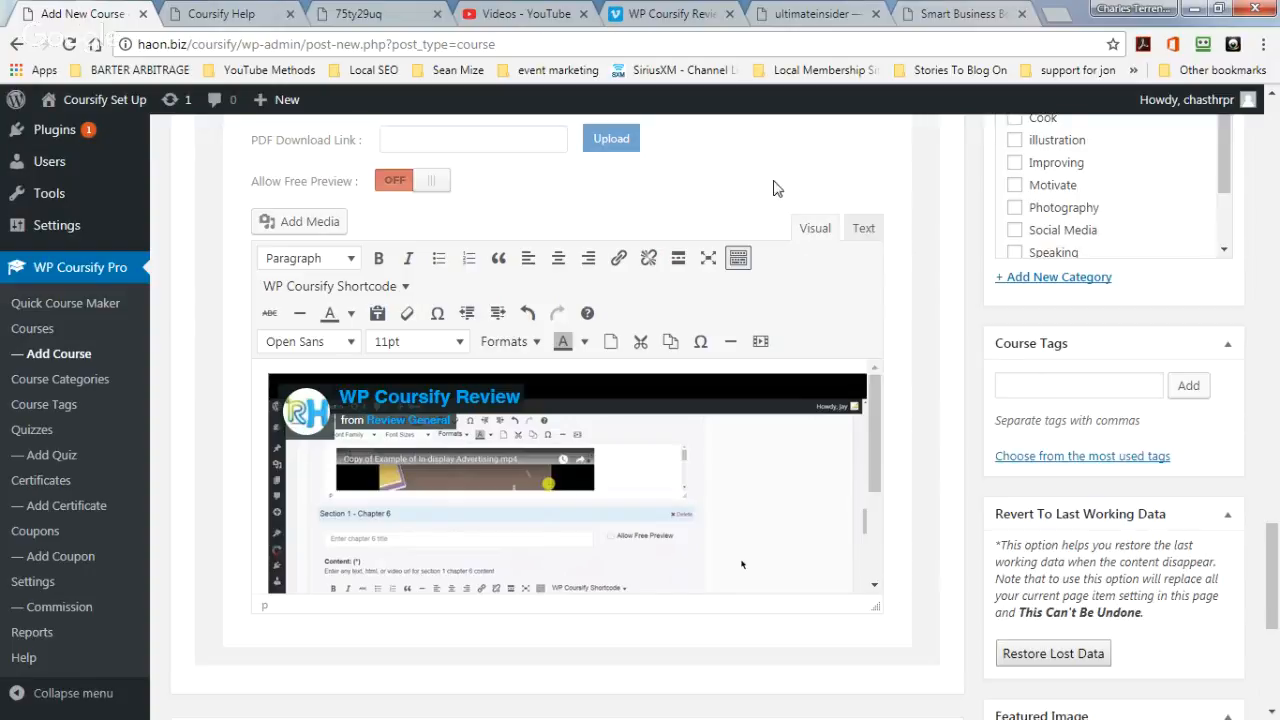
pyautogui.scroll(-1, 775, 188)
pyautogui.scroll(-1, 775, 188)
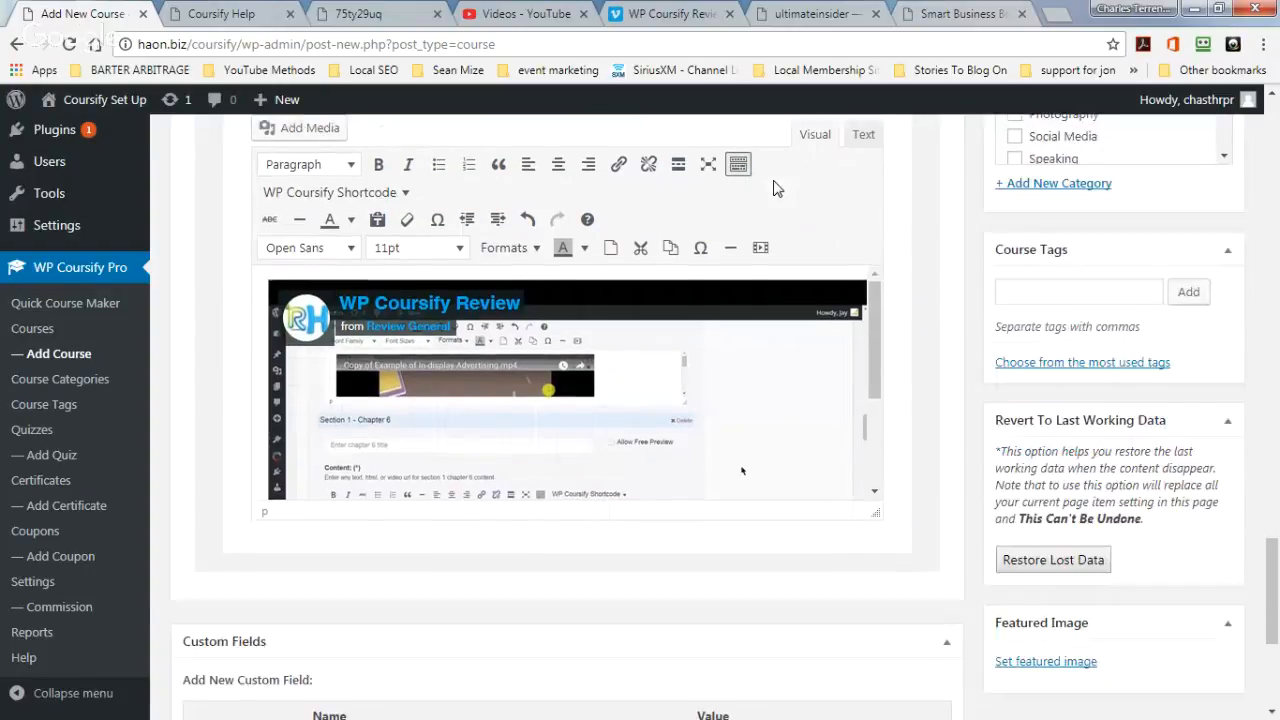
pyautogui.click(760, 250)
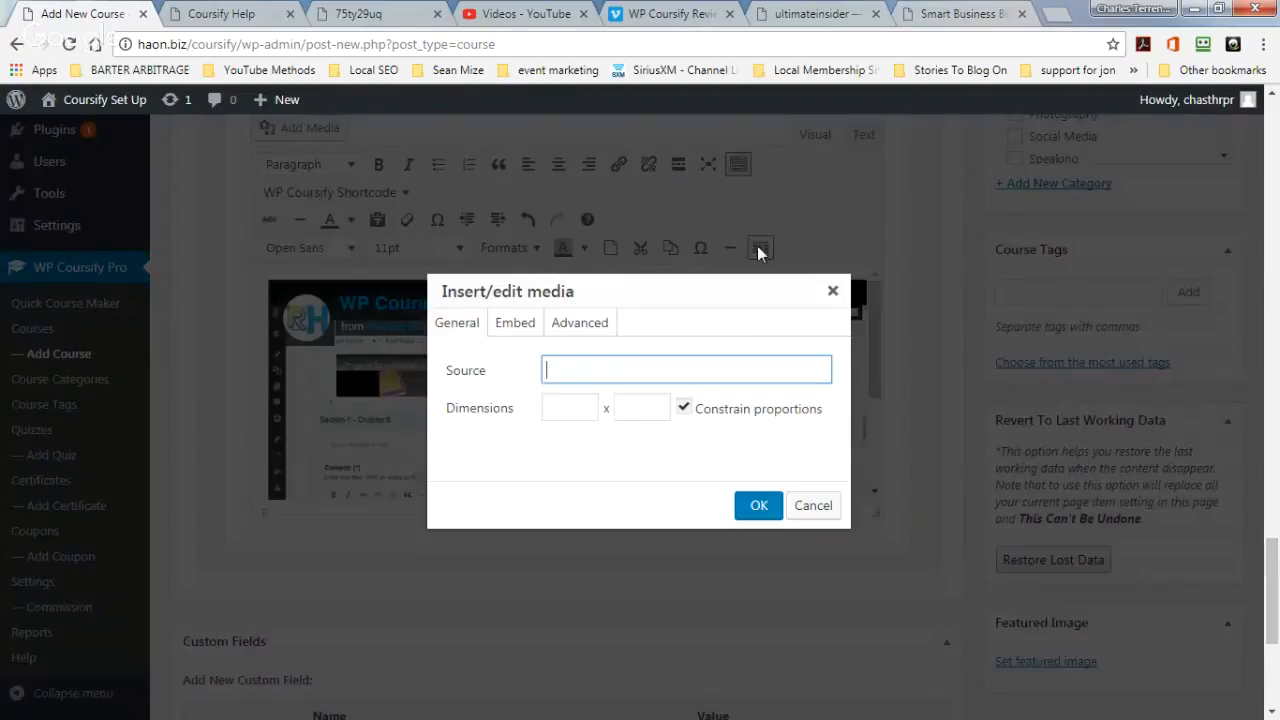
pyautogui.click(562, 326)
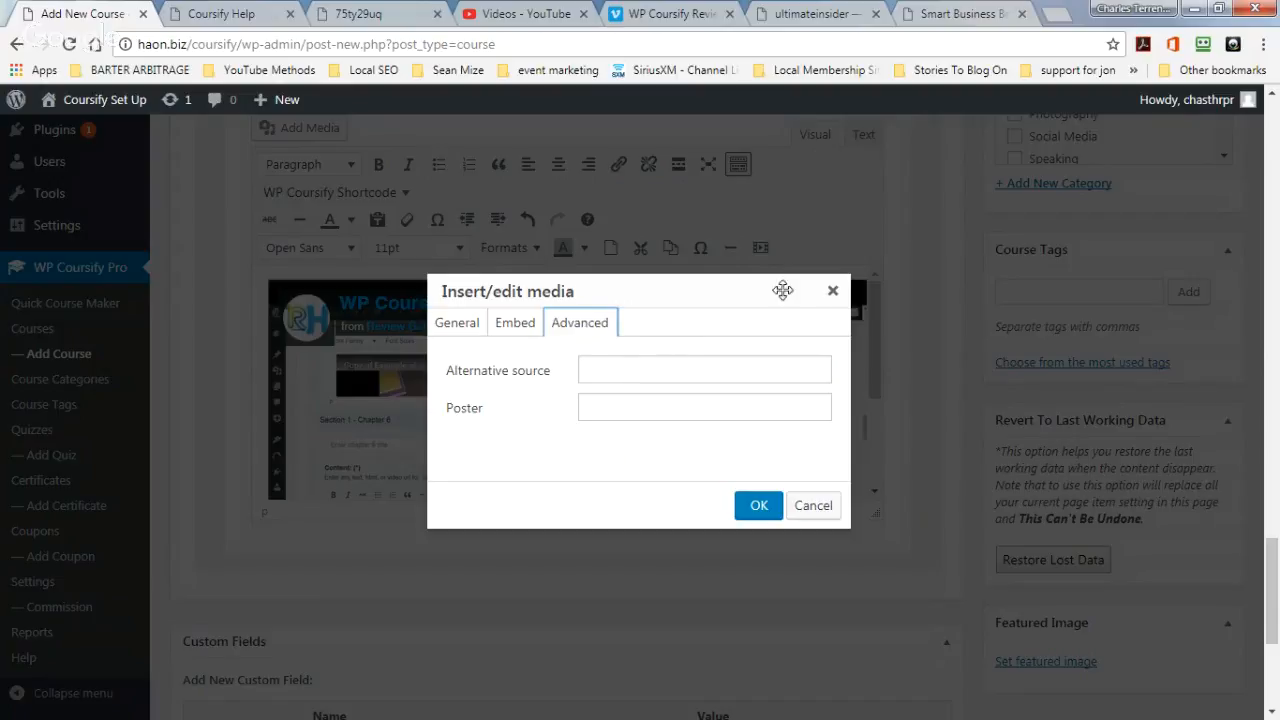
pyautogui.click(832, 291)
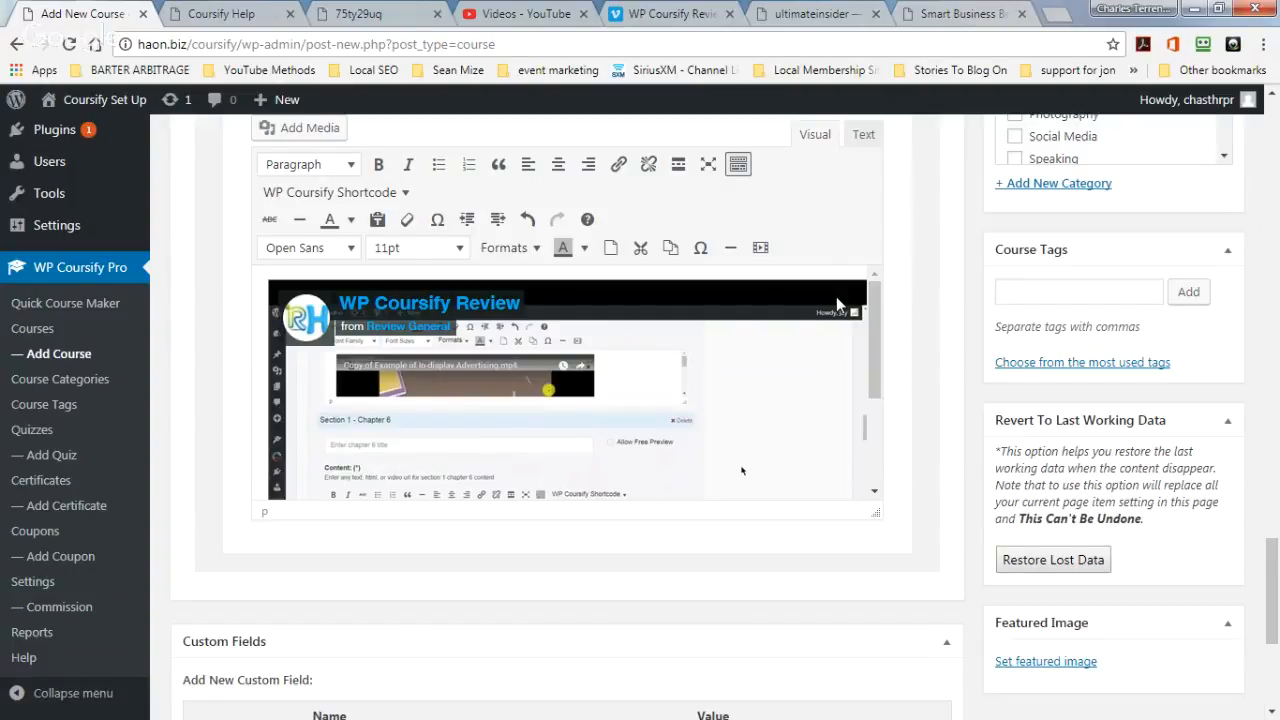
# Add a fourth lecture to the section and open the embed code entry for media in its content.
pyautogui.scroll(4, 357, 304)
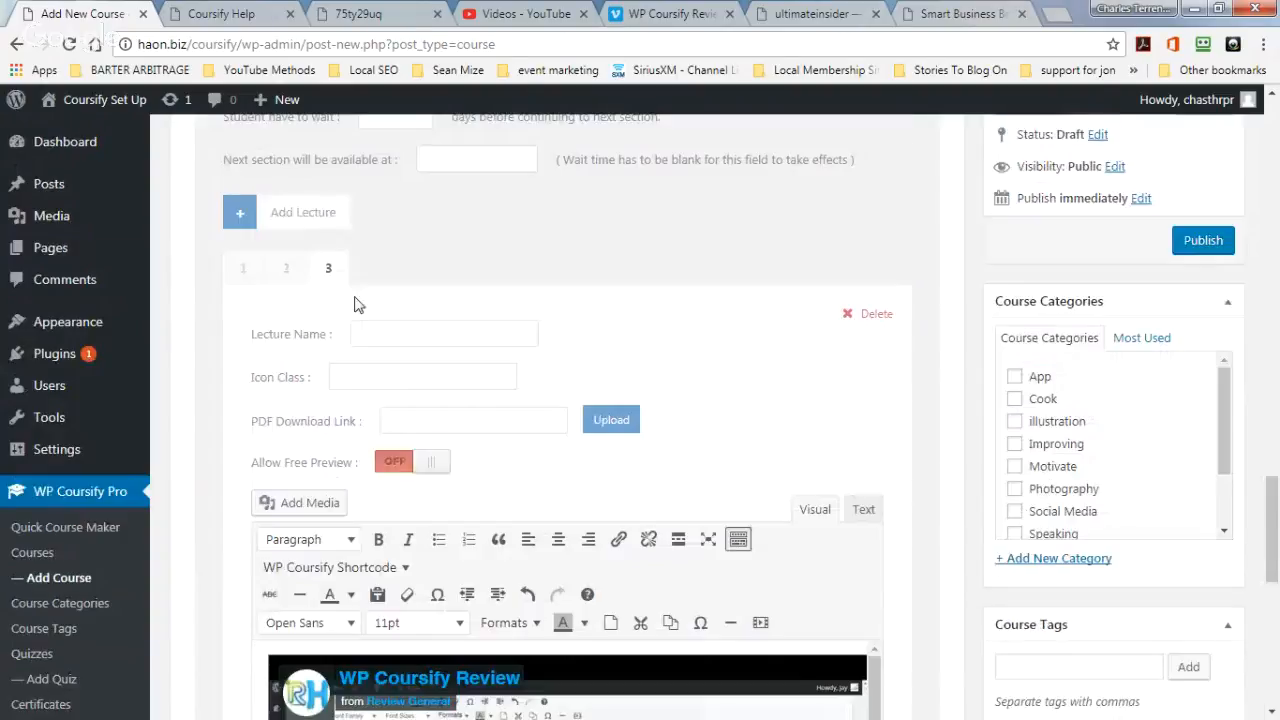
pyautogui.click(240, 212)
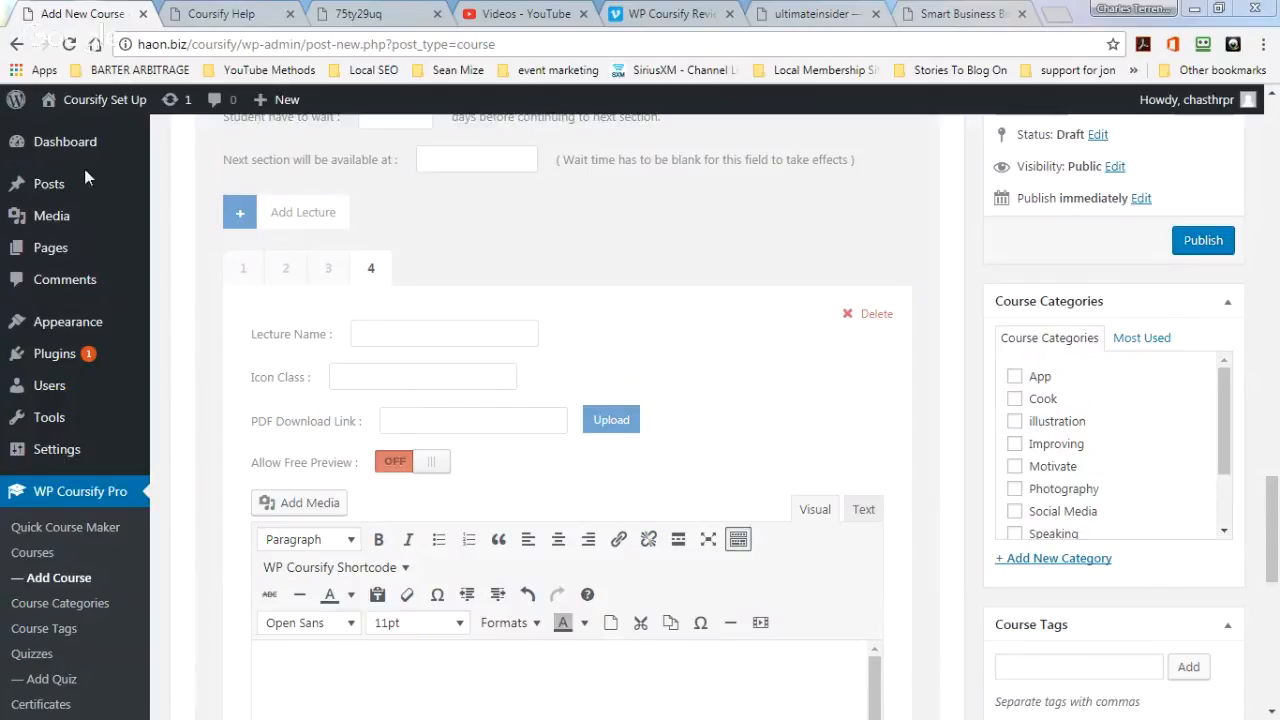
pyautogui.scroll(-1, 726, 268)
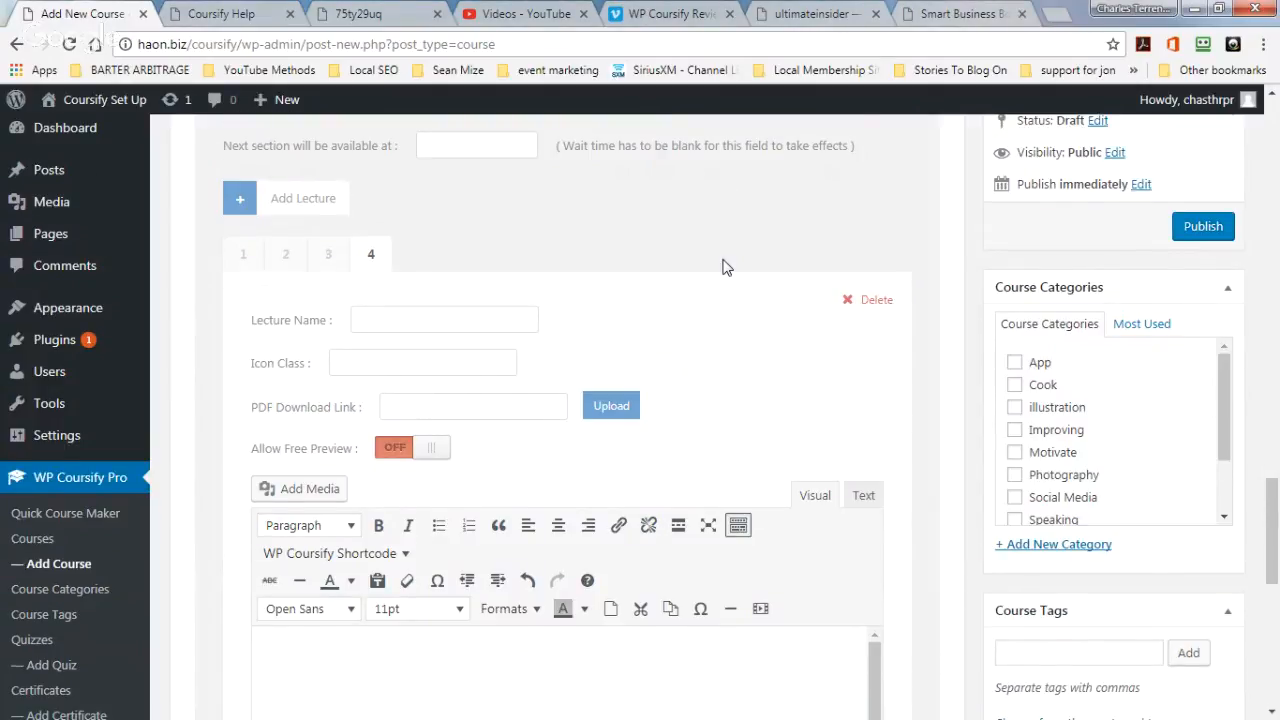
pyautogui.scroll(-2, 700, 400)
pyautogui.click(762, 436)
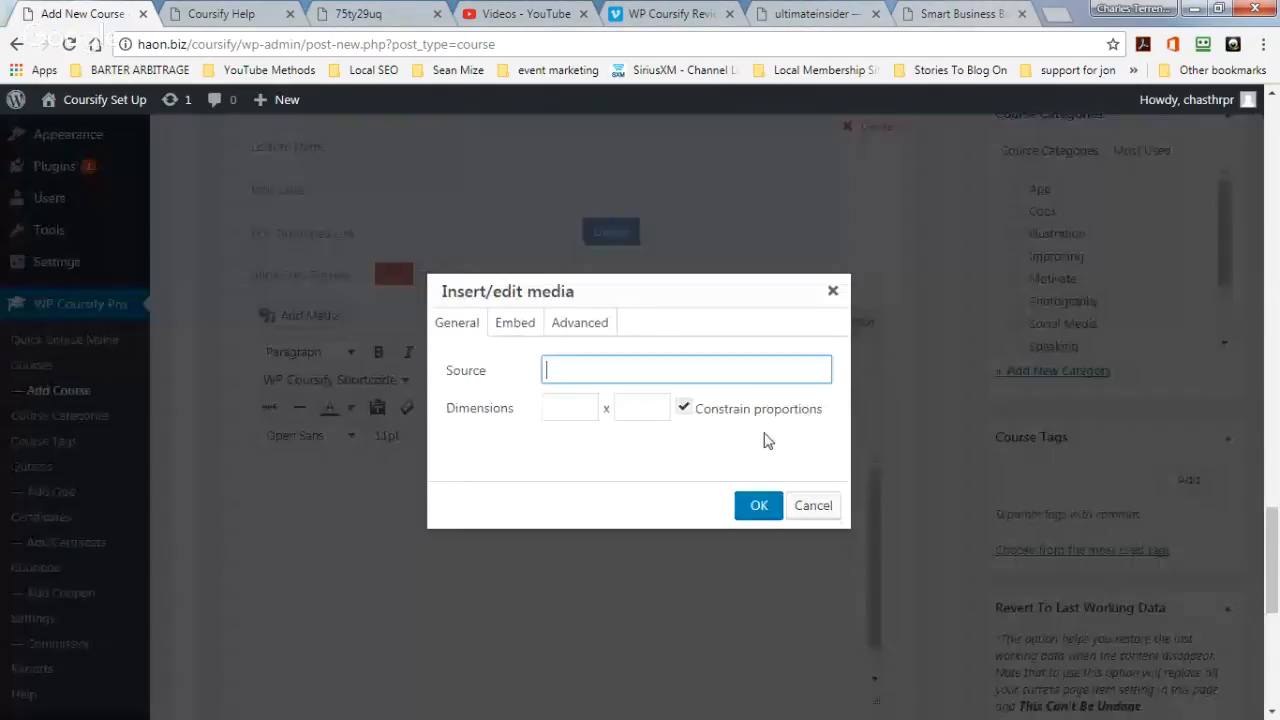
pyautogui.click(531, 323)
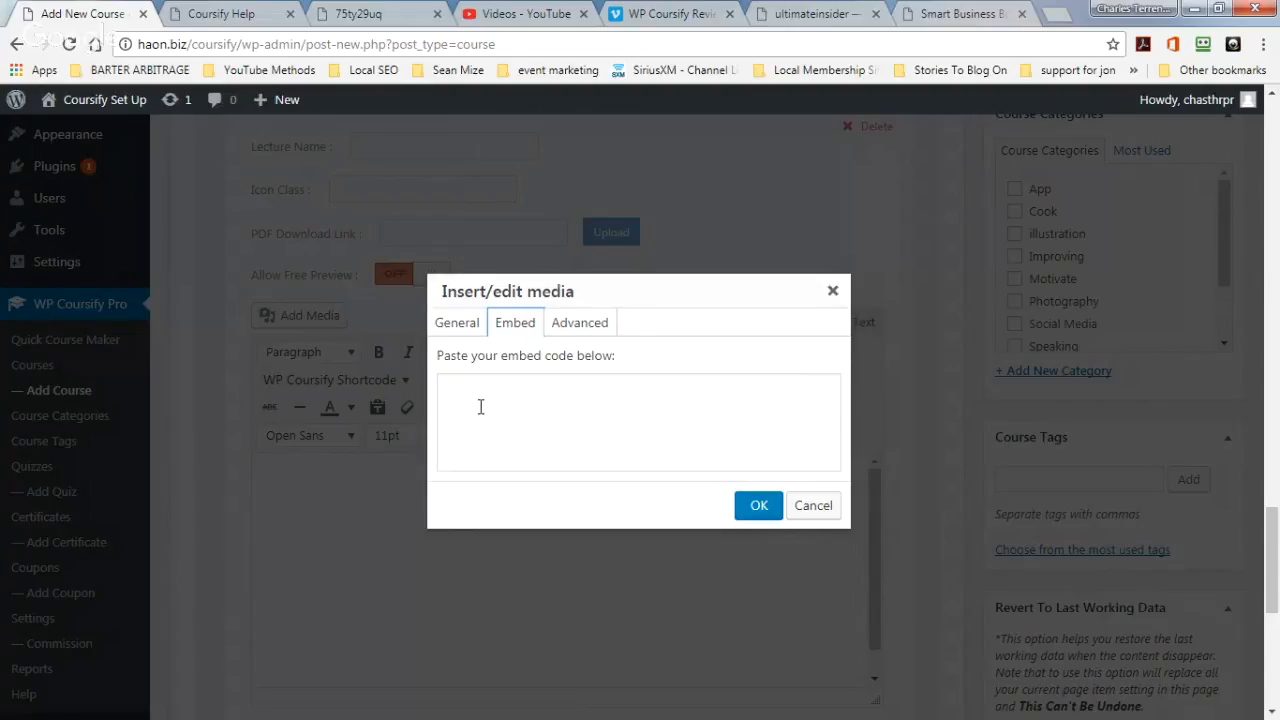
pyautogui.click(450, 383)
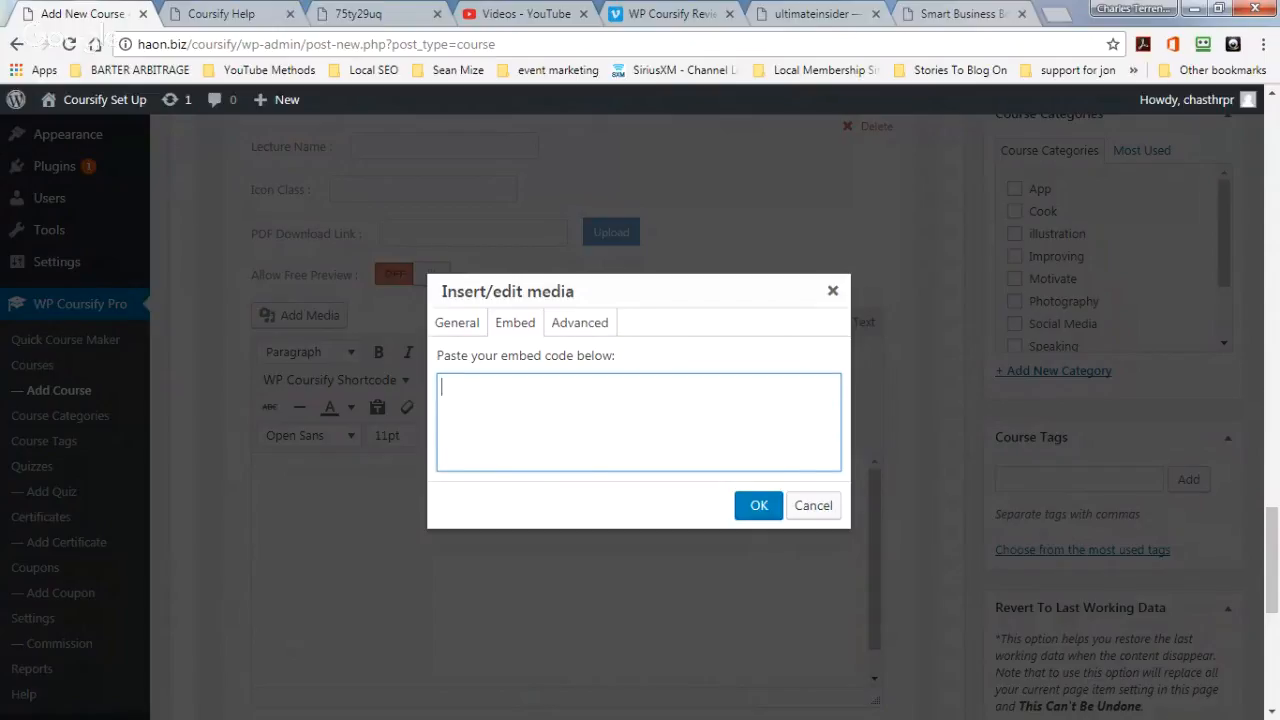
pyautogui.hotkey('alt', 'Tab')
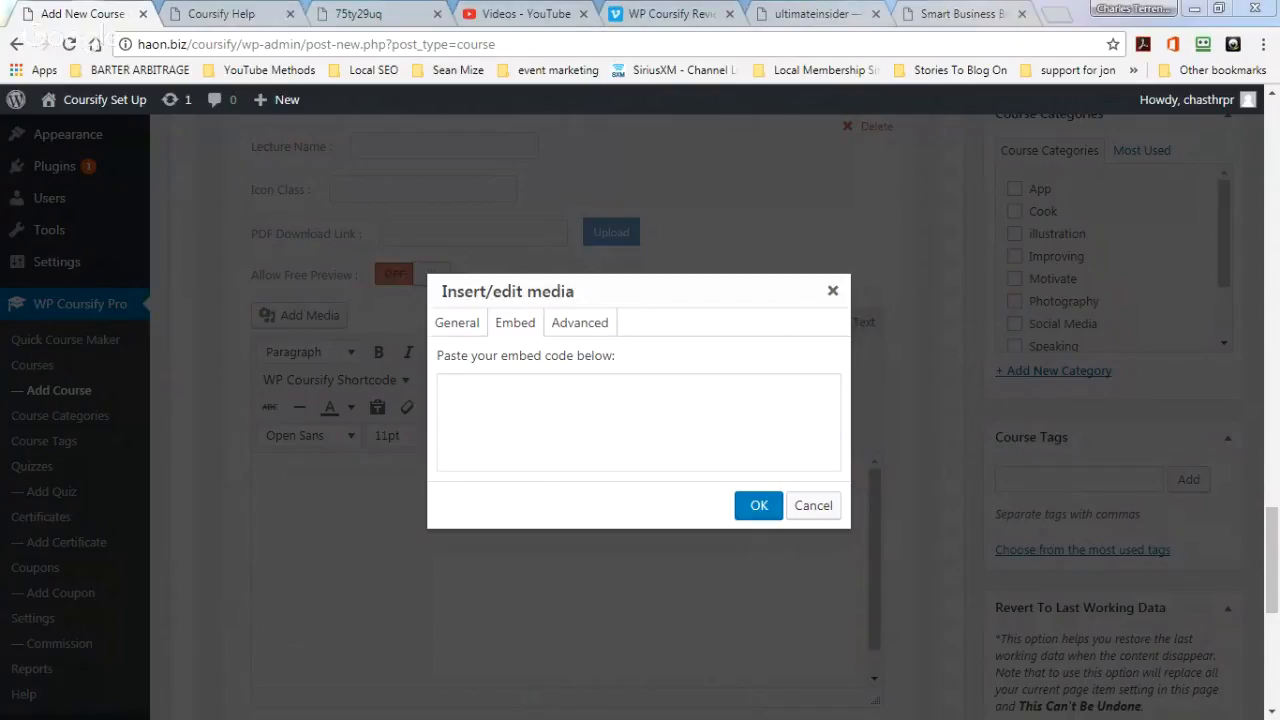